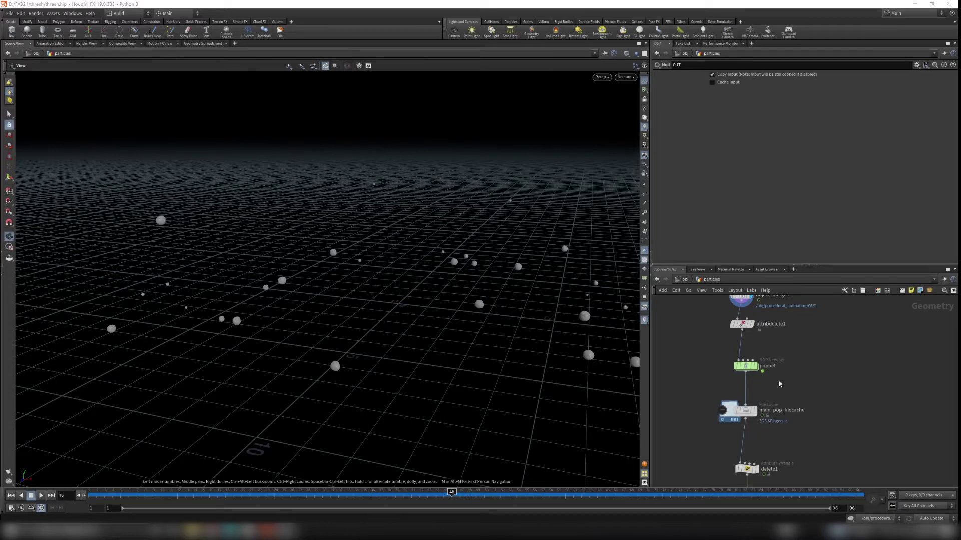
pyautogui.scroll(-2, 390, 365)
pyautogui.moveTo(430, 340); pyautogui.dragTo(448, 350)
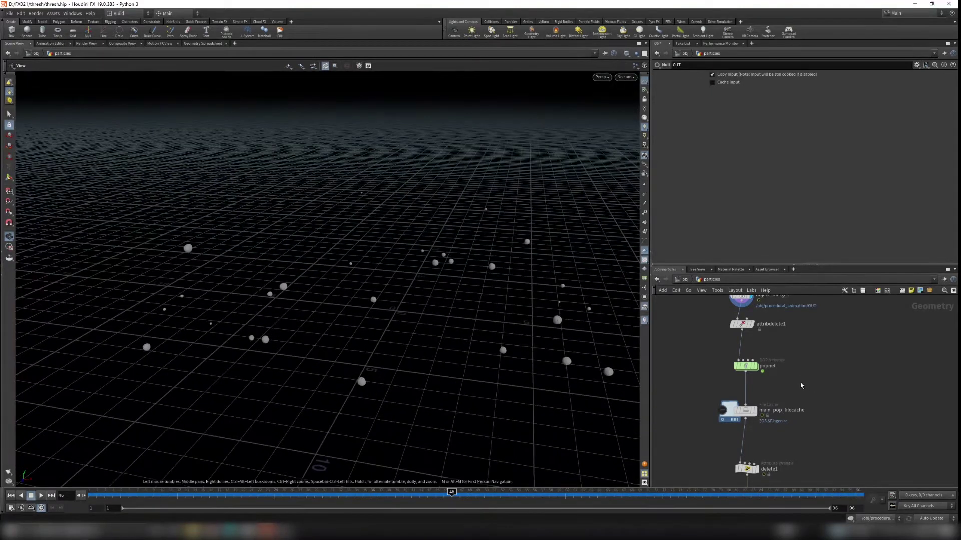
pyautogui.scroll(2, 785, 389)
pyautogui.scroll(1, 785, 389)
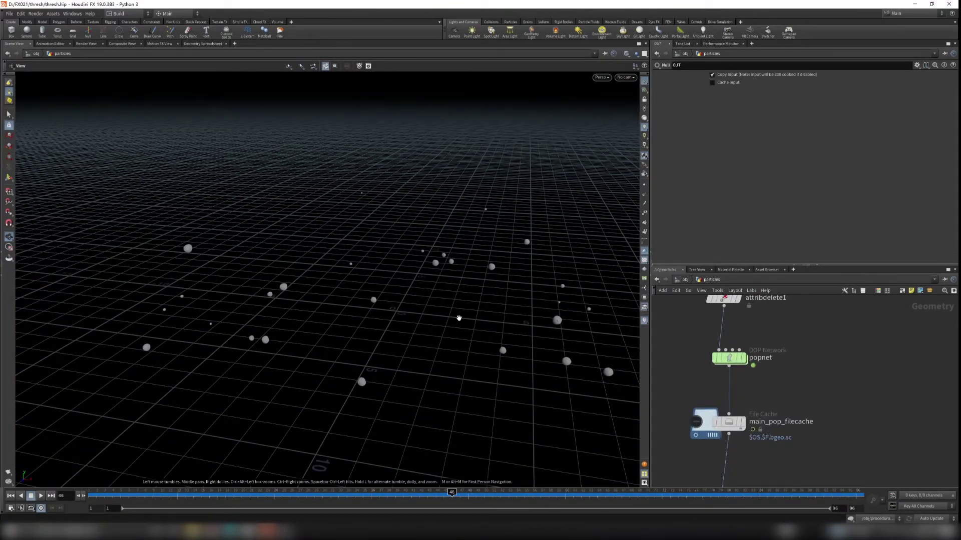
pyautogui.scroll(-1, 481, 326)
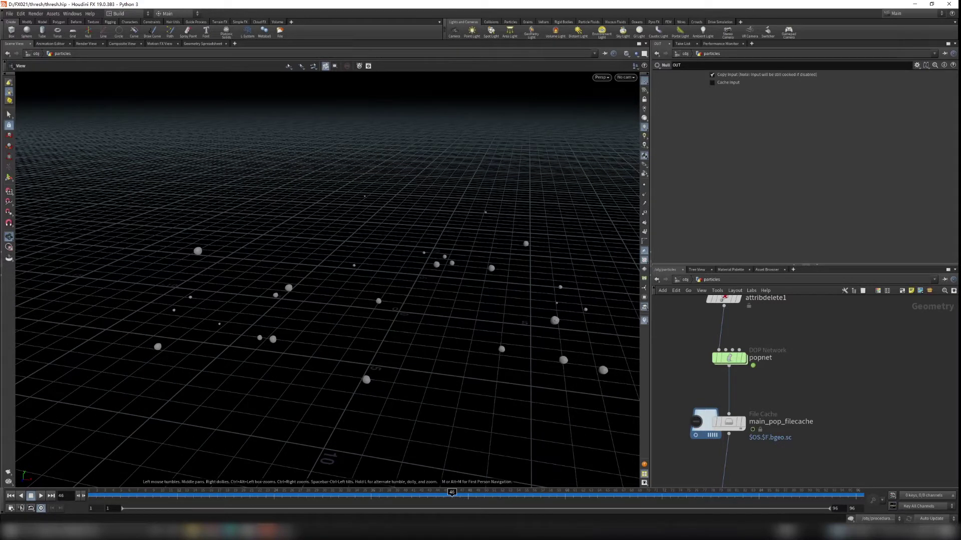
# Step: Display the attribdelete1 node's output and select the node to show its attribute settings
pyautogui.moveTo(799, 320); pyautogui.dragTo(815, 389, button='middle')
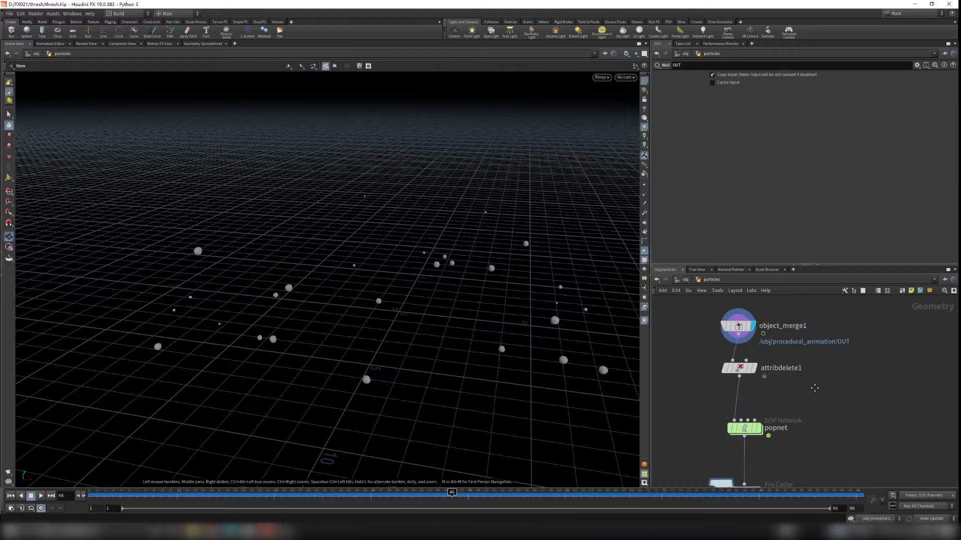
pyautogui.click(755, 368)
pyautogui.moveTo(674, 351); pyautogui.dragTo(844, 382)
pyautogui.moveTo(487, 351); pyautogui.dragTo(472, 369, button='right')
pyautogui.moveTo(471, 369); pyautogui.dragTo(453, 367)
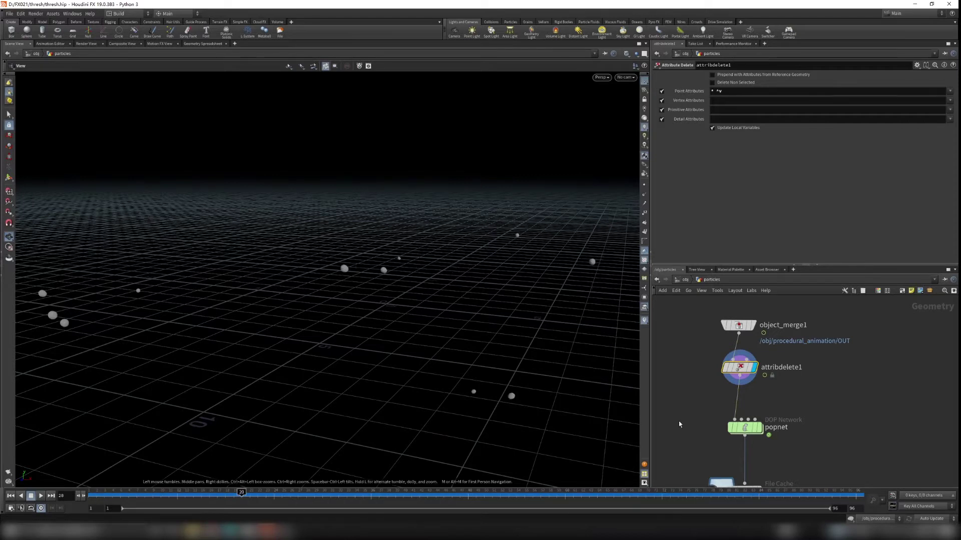
pyautogui.moveTo(489, 330); pyautogui.dragTo(492, 338)
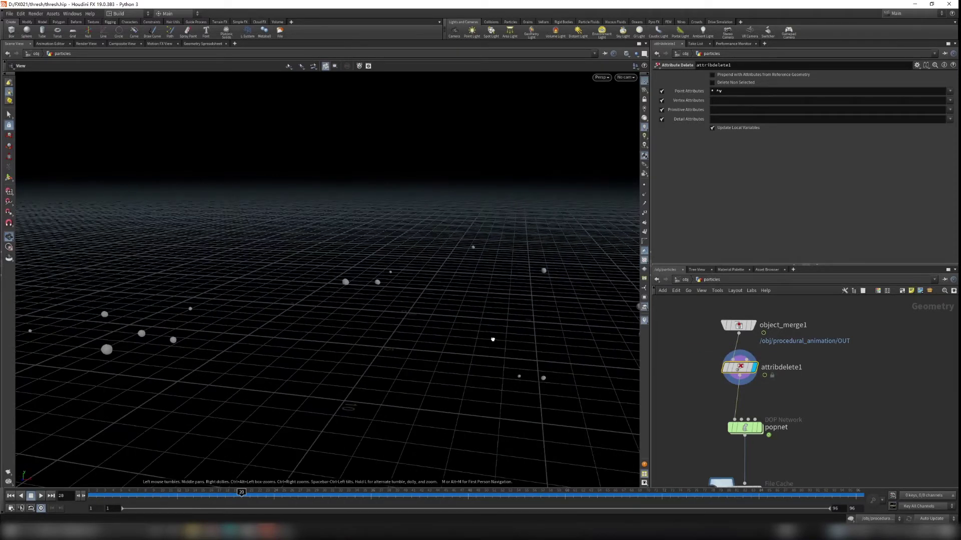
# Step: Rewind the timeline to frame 1 and display the popnet node's output
pyautogui.moveTo(779, 389); pyautogui.dragTo(792, 355, button='middle')
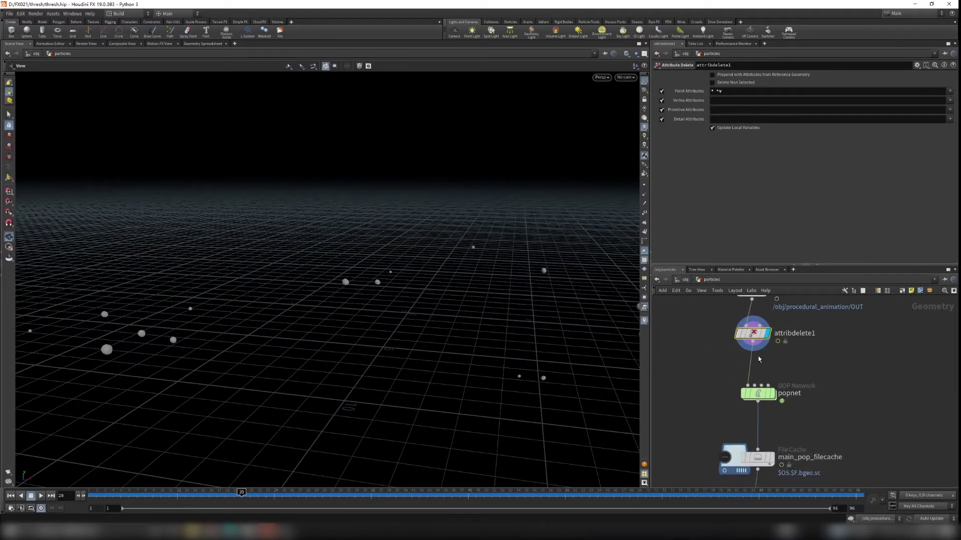
pyautogui.scroll(-2, 463, 383)
pyautogui.moveTo(241, 280); pyautogui.dragTo(311, 303)
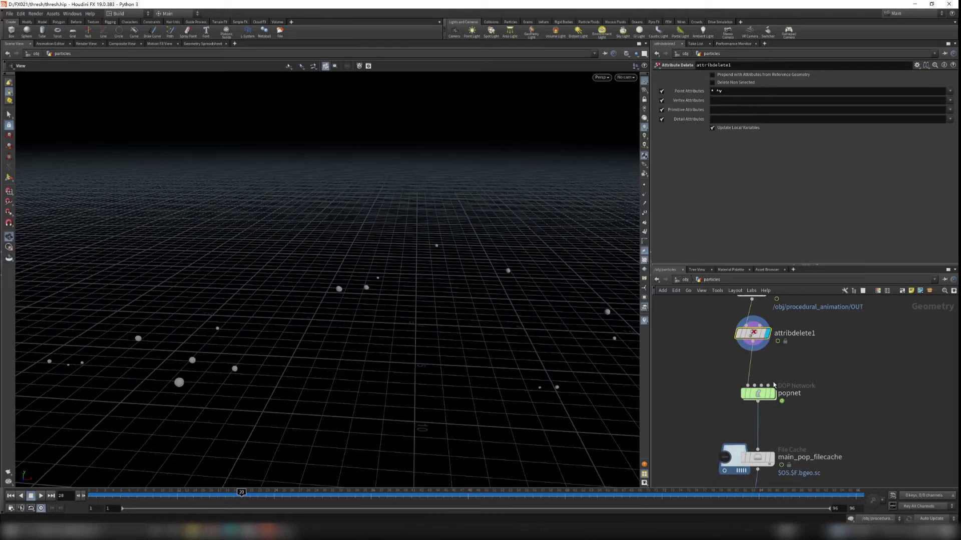
pyautogui.moveTo(820, 402); pyautogui.dragTo(816, 388, button='middle')
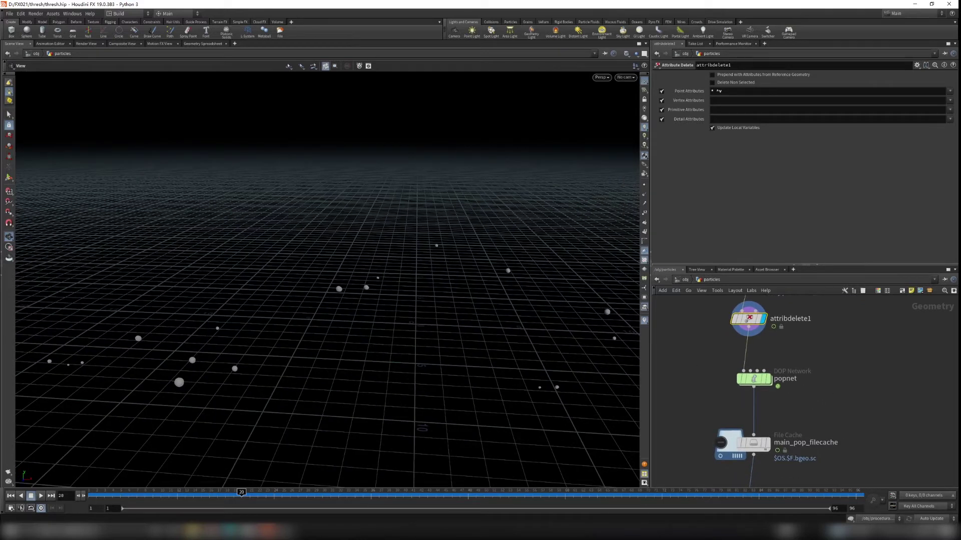
pyautogui.moveTo(754, 379); pyautogui.dragTo(751, 380)
pyautogui.click(12, 496)
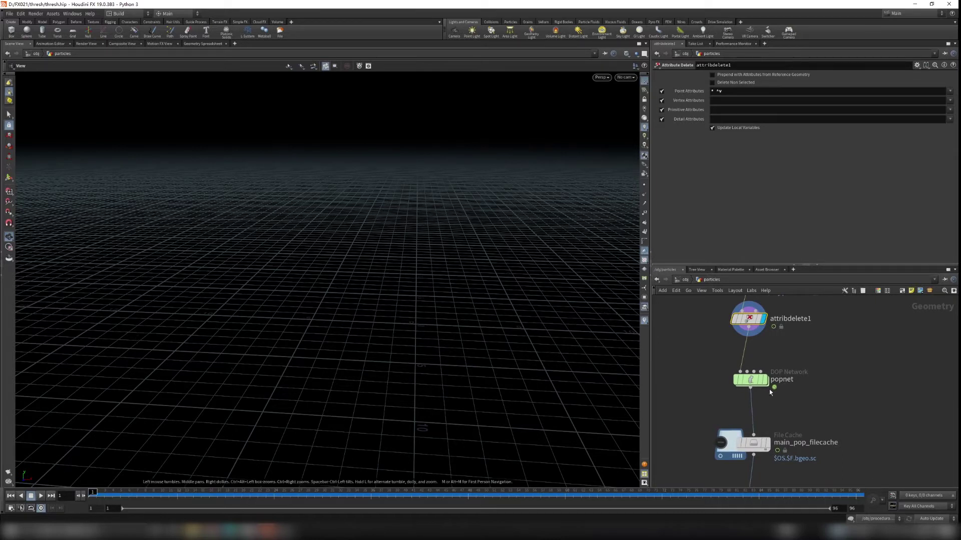
pyautogui.moveTo(752, 380)
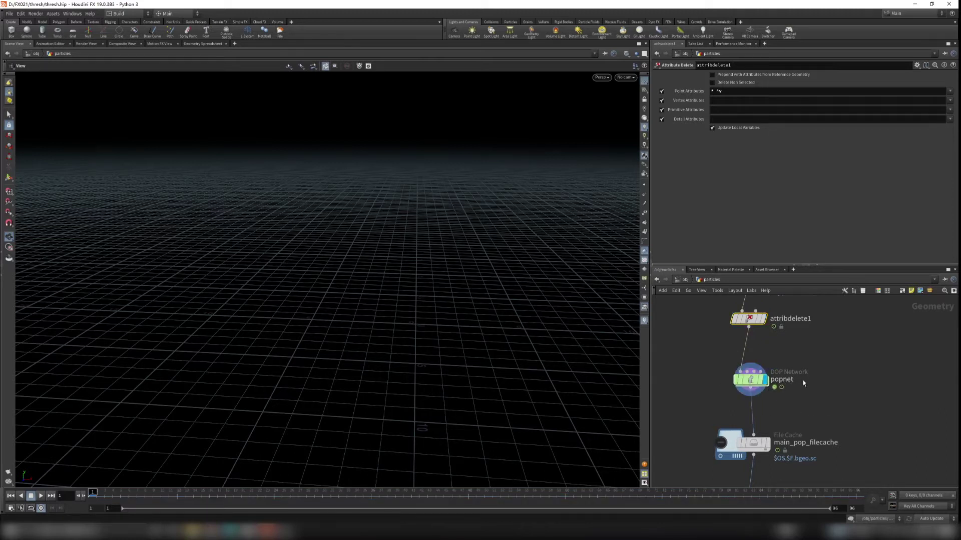
# Step: Enter the popnet network and show the popwind1 node's settings, moving that node slightly down
pyautogui.doubleClick(749, 381)
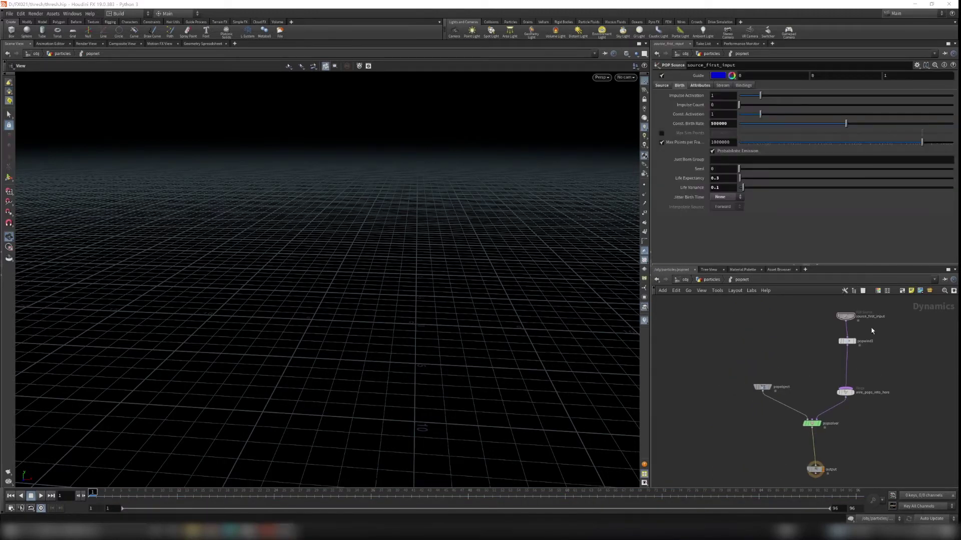
pyautogui.scroll(5, 872, 331)
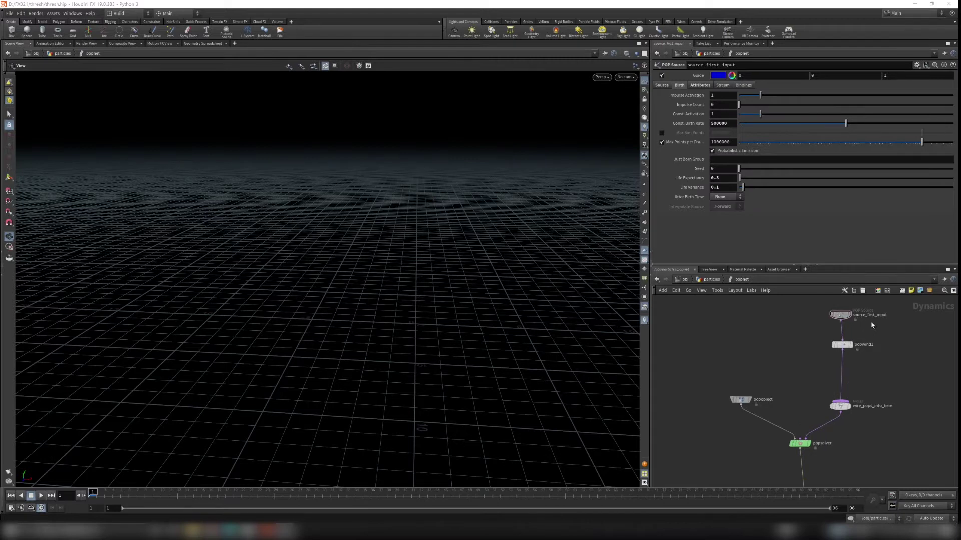
pyautogui.moveTo(893, 340); pyautogui.dragTo(873, 370, button='middle')
pyautogui.moveTo(892, 422); pyautogui.dragTo(890, 379, button='middle')
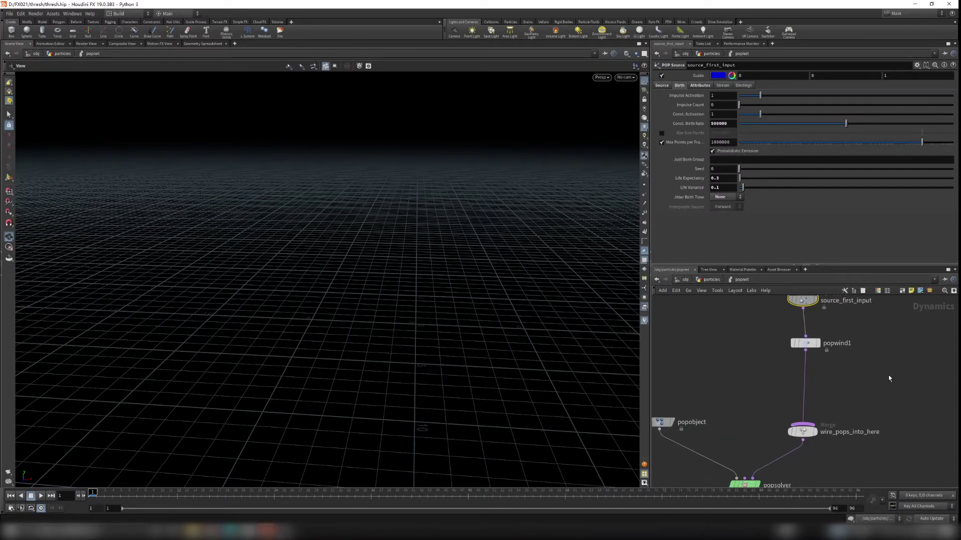
pyautogui.moveTo(871, 410); pyautogui.dragTo(877, 362, button='middle')
pyautogui.scroll(-3, 868, 374)
pyautogui.moveTo(860, 425); pyautogui.dragTo(834, 447, button='middle')
pyautogui.moveTo(748, 327); pyautogui.dragTo(875, 358)
pyautogui.moveTo(803, 343); pyautogui.dragTo(804, 357)
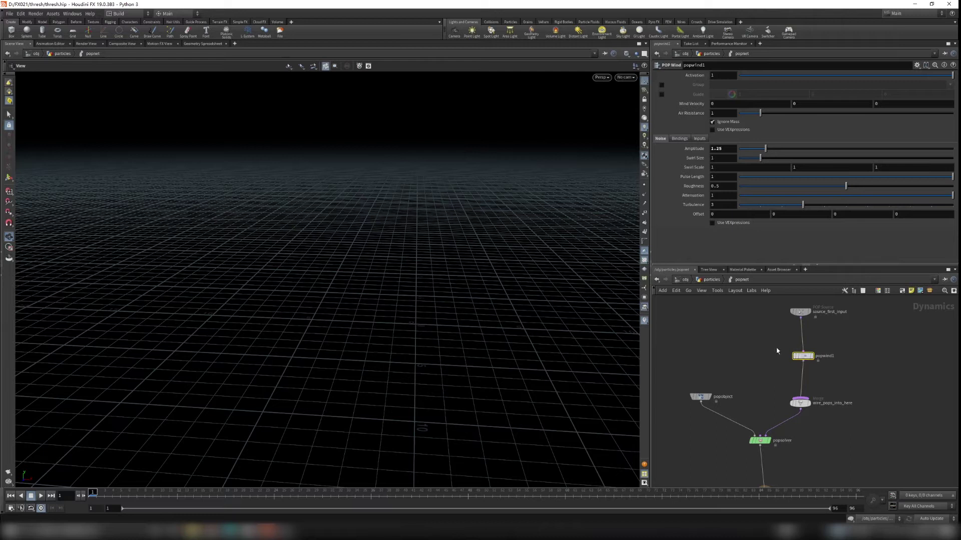
# Step: Set the Const. Birth Rate of source_first_input to 5000
pyautogui.moveTo(862, 357); pyautogui.dragTo(856, 387, button='middle')
pyautogui.scroll(2, 828, 354)
pyautogui.moveTo(753, 326); pyautogui.dragTo(812, 351)
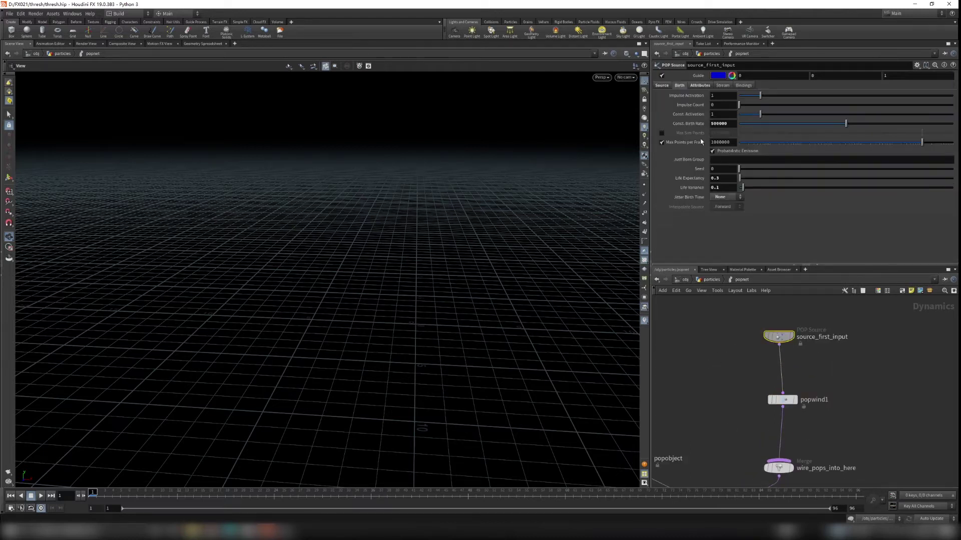
pyautogui.moveTo(729, 124)
pyautogui.mouseDown()
pyautogui.moveTo(710, 125)
pyautogui.moveTo(731, 126)
pyautogui.mouseUp()
pyautogui.hotkey('shift', 'Left')
pyautogui.hotkey('shift', 'Left')
pyautogui.press('BackSpace')
pyautogui.press('Return')
# Step: Review the source, birth and attribute settings of source_first_input and the noise settings of popwind1
pyautogui.click(679, 85)
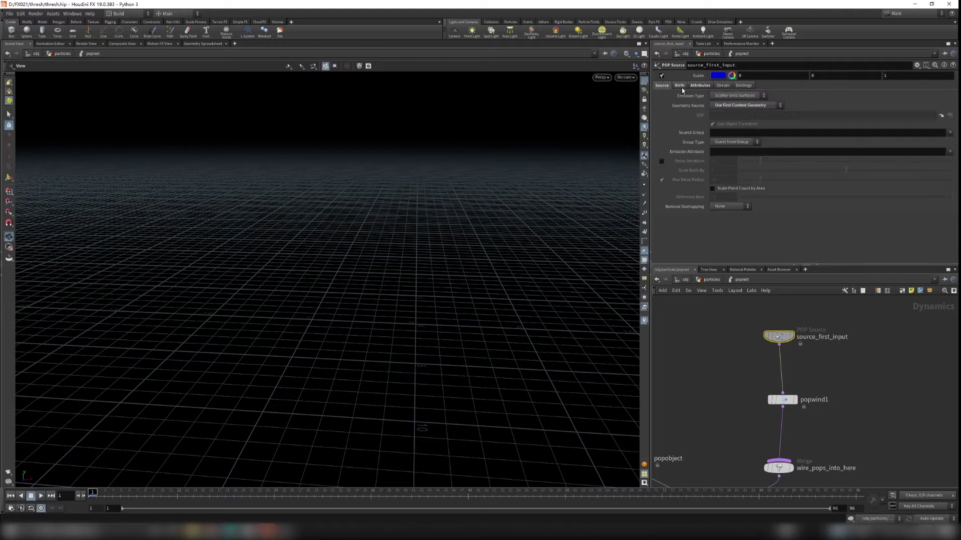
pyautogui.click(700, 86)
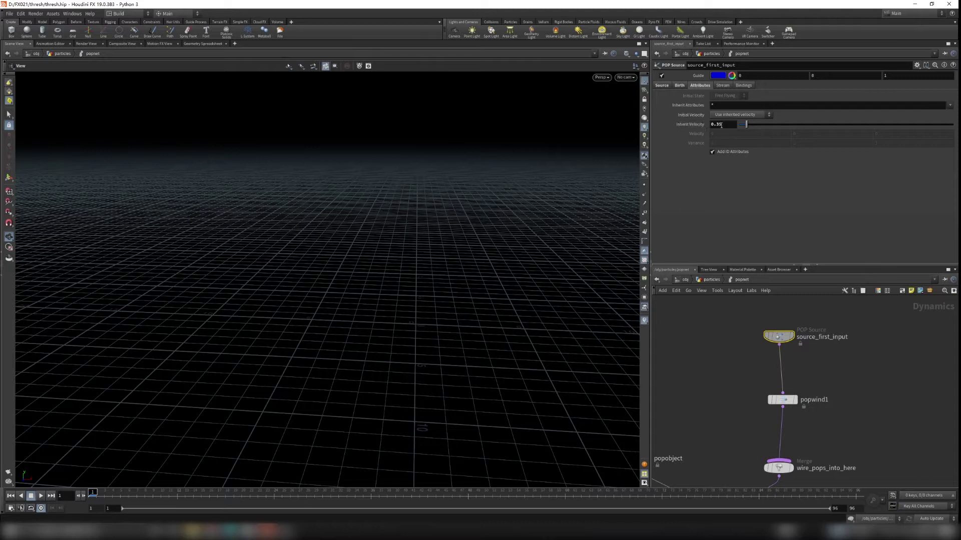
pyautogui.moveTo(724, 386); pyautogui.dragTo(854, 414)
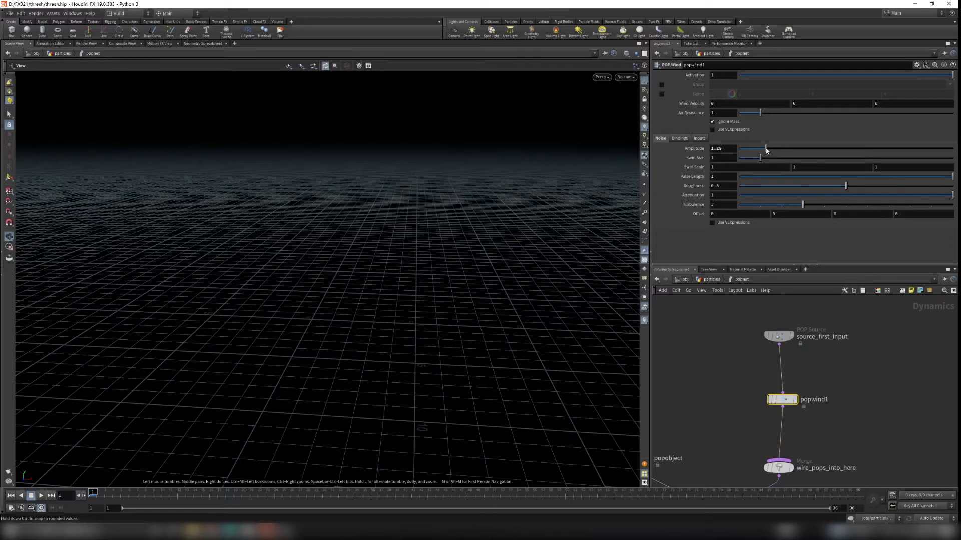
# Step: Play the particle simulation briefly from frame 1, pause it and show source_first_input's birth settings
pyautogui.click(43, 495)
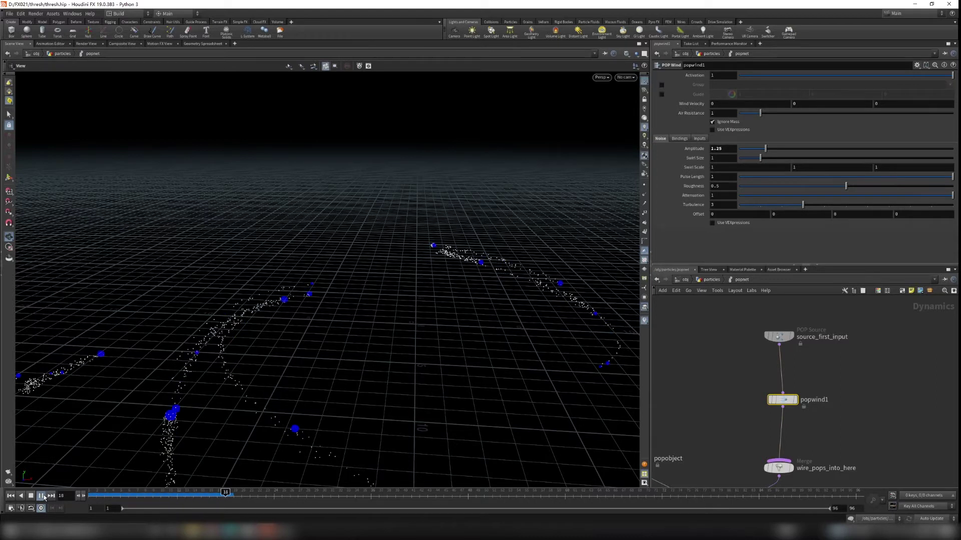
pyautogui.click(42, 496)
pyautogui.click(779, 336)
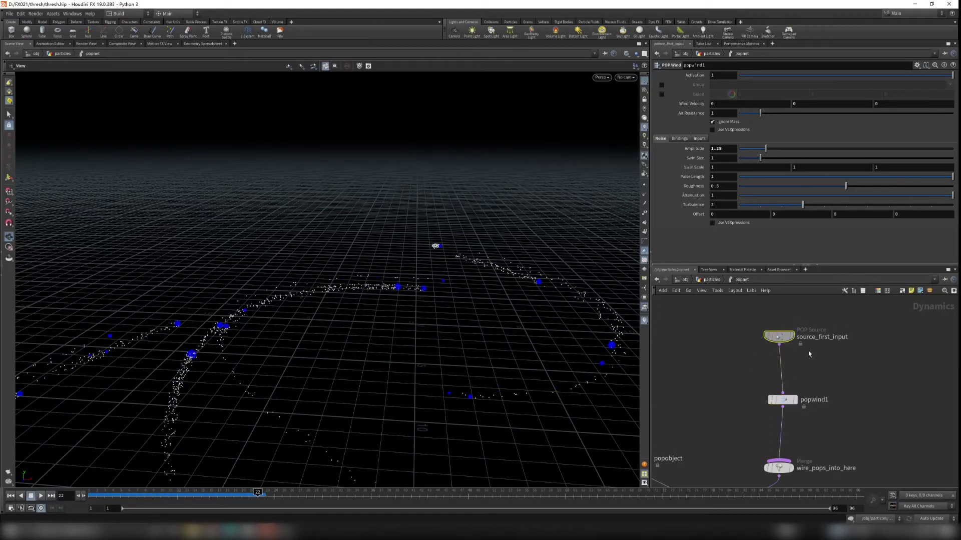
pyautogui.click(679, 85)
pyautogui.keyDown('alt'); pyautogui.moveTo(298, 362); pyautogui.dragTo(335, 314, button='right'); pyautogui.keyUp('alt')
pyautogui.moveTo(334, 315); pyautogui.dragTo(416, 343)
# Step: Resume the particle simulation playback, pause it again and examine the particle trails up close
pyautogui.click(43, 497)
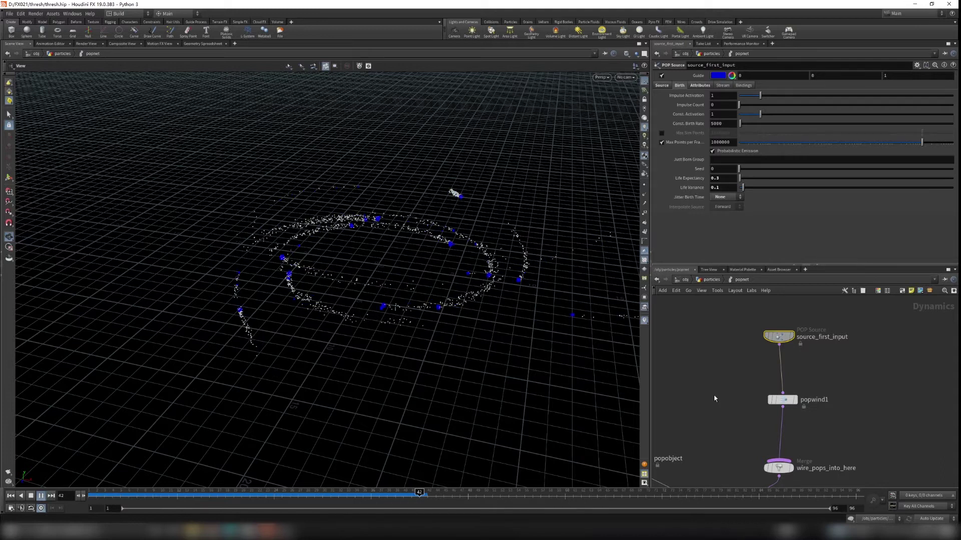
pyautogui.scroll(-2, 720, 390)
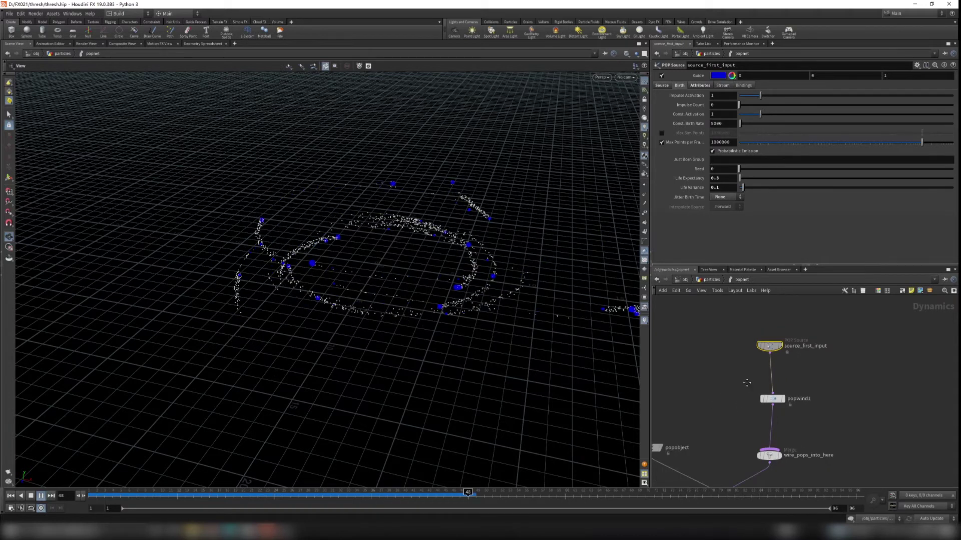
pyautogui.moveTo(747, 383); pyautogui.dragTo(766, 351, button='middle')
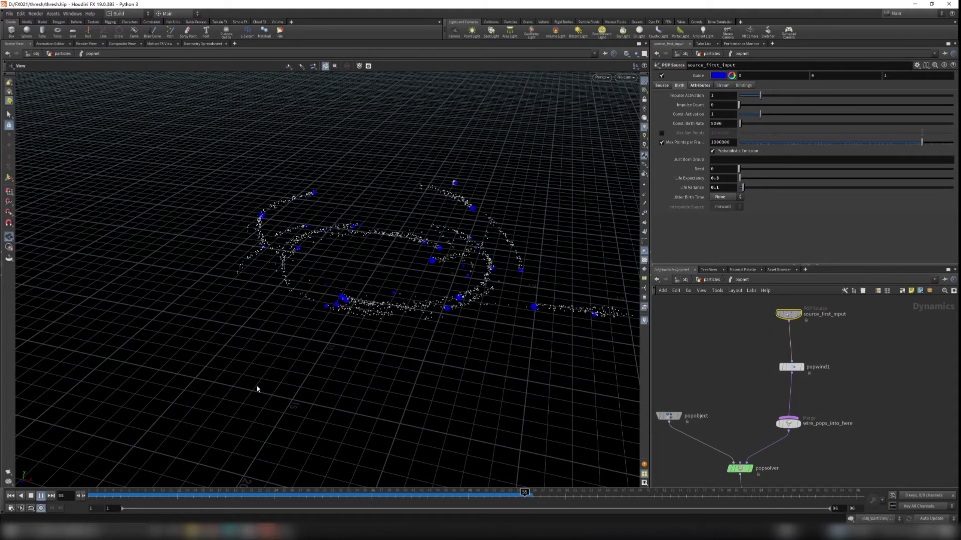
pyautogui.press('space')
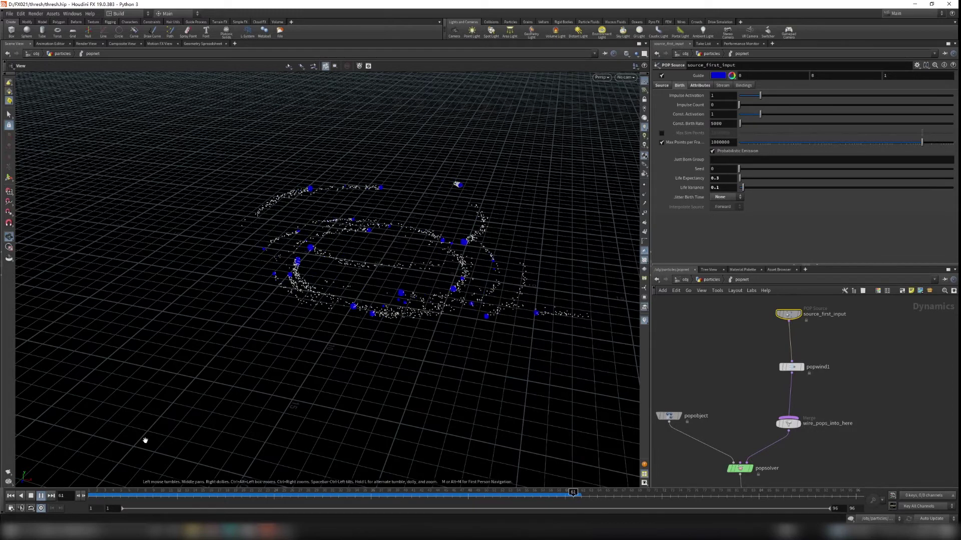
pyautogui.click(41, 497)
pyautogui.scroll(1, 423, 263)
pyautogui.scroll(3, 424, 267)
pyautogui.moveTo(425, 269); pyautogui.dragTo(429, 260)
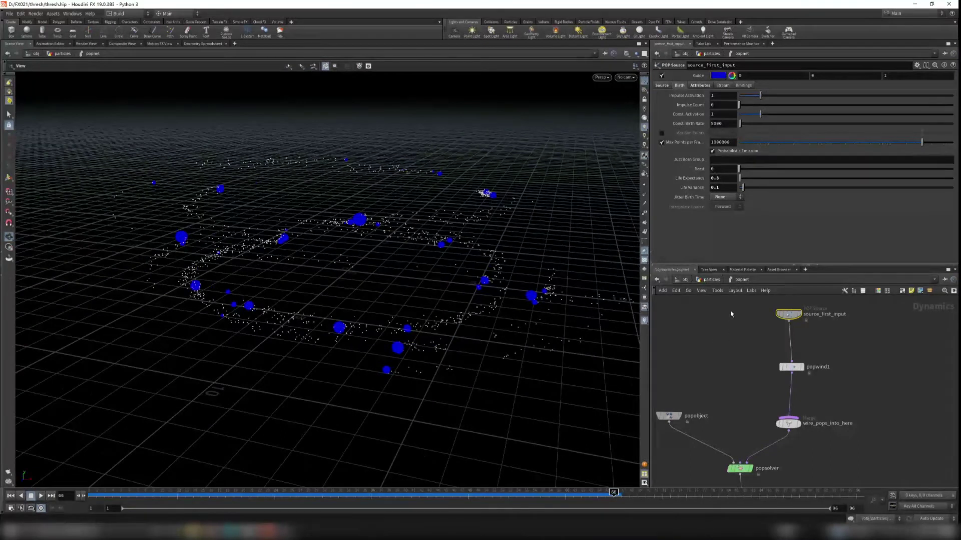
# Step: Set the Const. Birth Rate of source_first_input back to 500000
pyautogui.moveTo(730, 315); pyautogui.dragTo(730, 356, button='middle')
pyautogui.moveTo(719, 330); pyautogui.dragTo(770, 345)
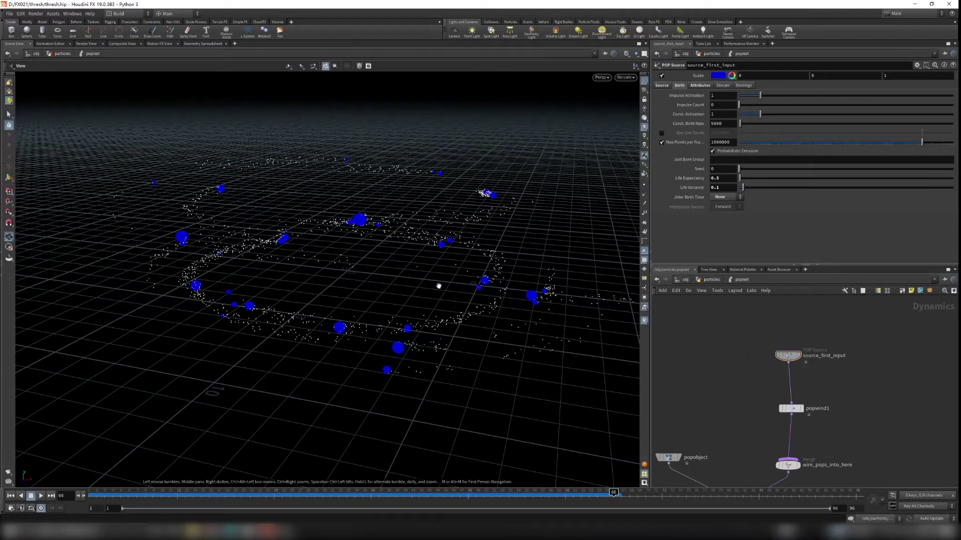
pyautogui.click(726, 124)
pyautogui.write('00')
pyautogui.click(741, 357)
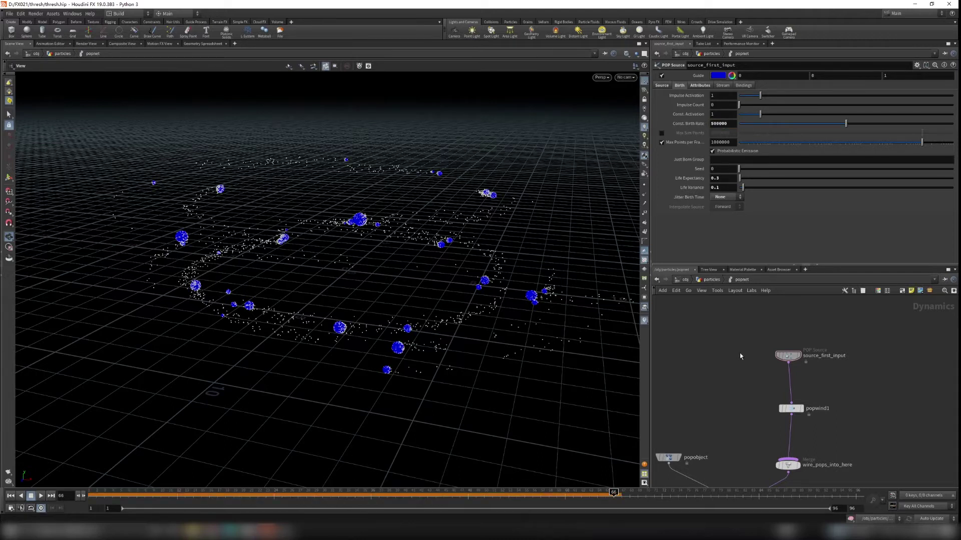
# Step: Rewind to frame 1, return to the particles network and select the main_pop_filecache node
pyautogui.click(10, 497)
pyautogui.click(711, 280)
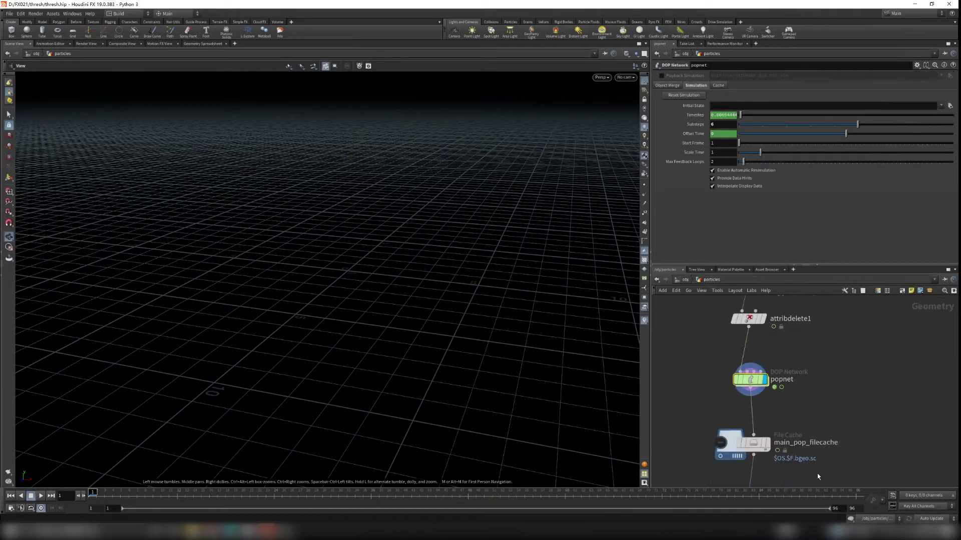
pyautogui.click(791, 394)
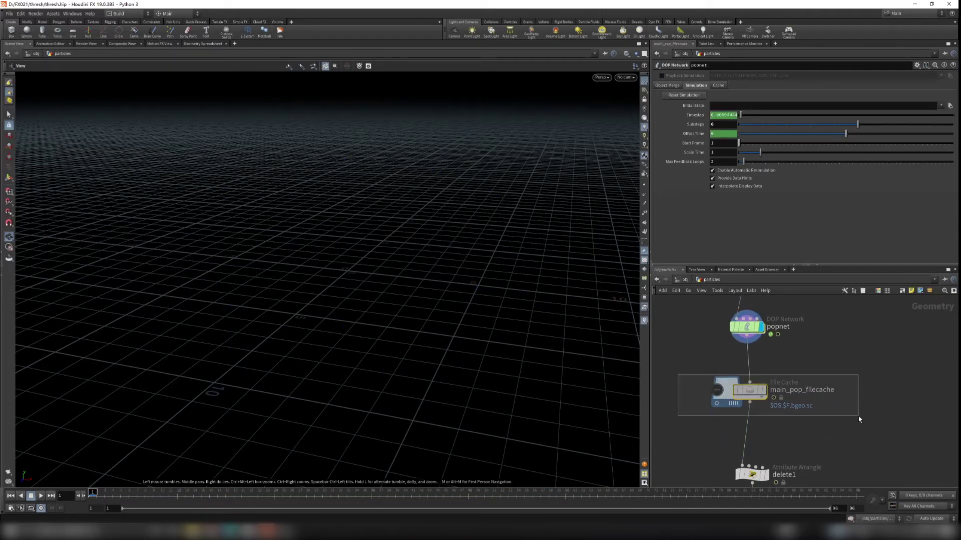
pyautogui.doubleClick(844, 391)
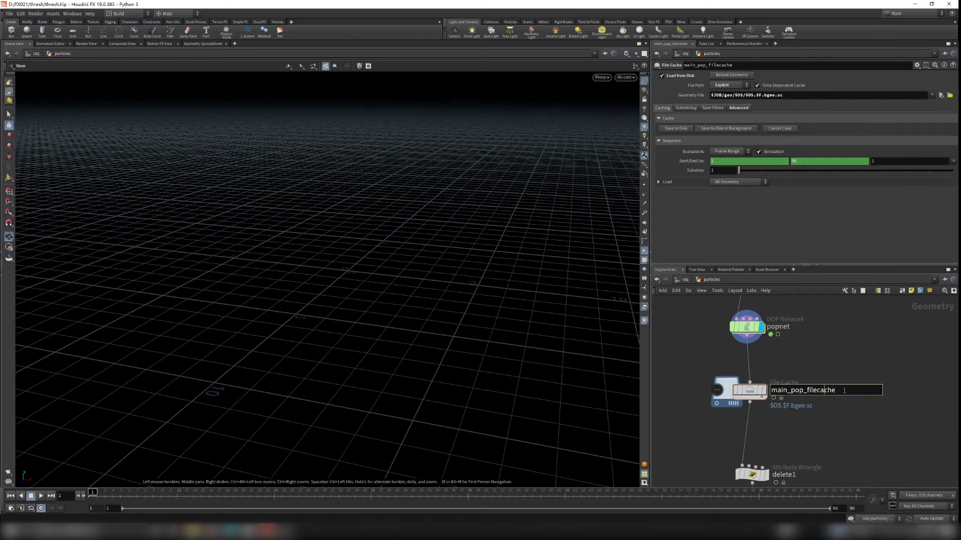
pyautogui.press('Escape')
pyautogui.moveTo(681, 369); pyautogui.dragTo(808, 416)
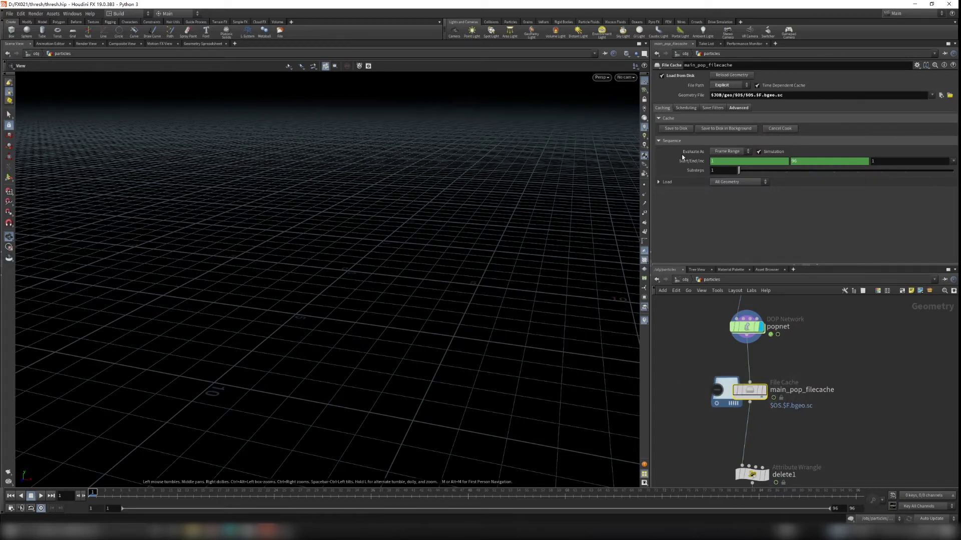
# Step: Examine the file cache's file path mode and the parts of its geometry file path $JOB/geo/$OS/$OS.$F.bgeo.sc
pyautogui.click(732, 86)
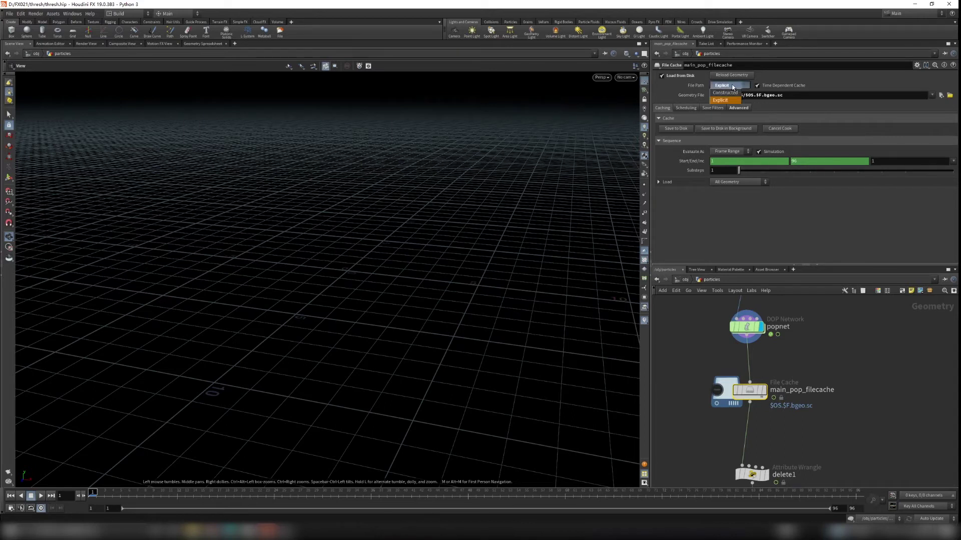
pyautogui.moveTo(712, 95); pyautogui.dragTo(725, 95)
pyautogui.click(721, 94)
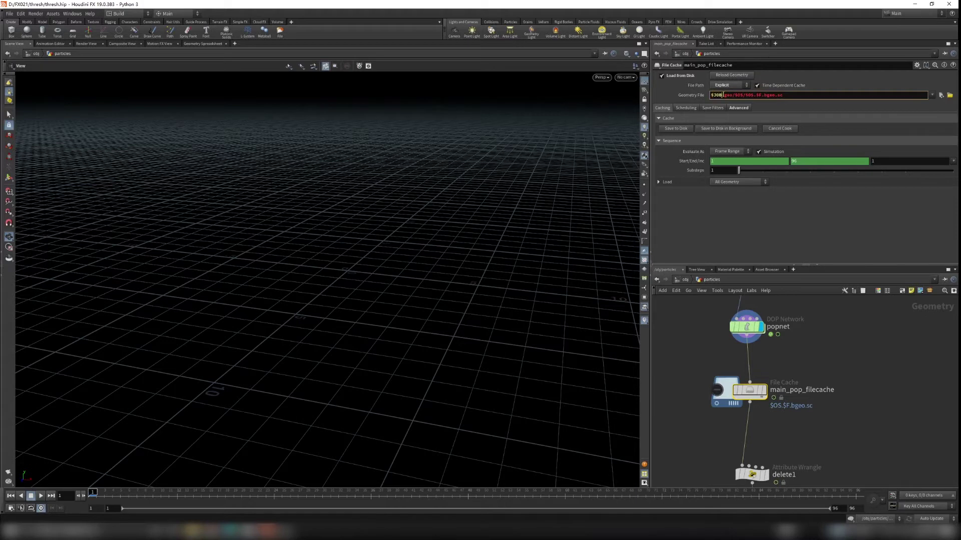
pyautogui.moveTo(732, 95); pyautogui.dragTo(738, 95)
pyautogui.moveTo(746, 95); pyautogui.dragTo(795, 96)
pyautogui.tripleClick(790, 94)
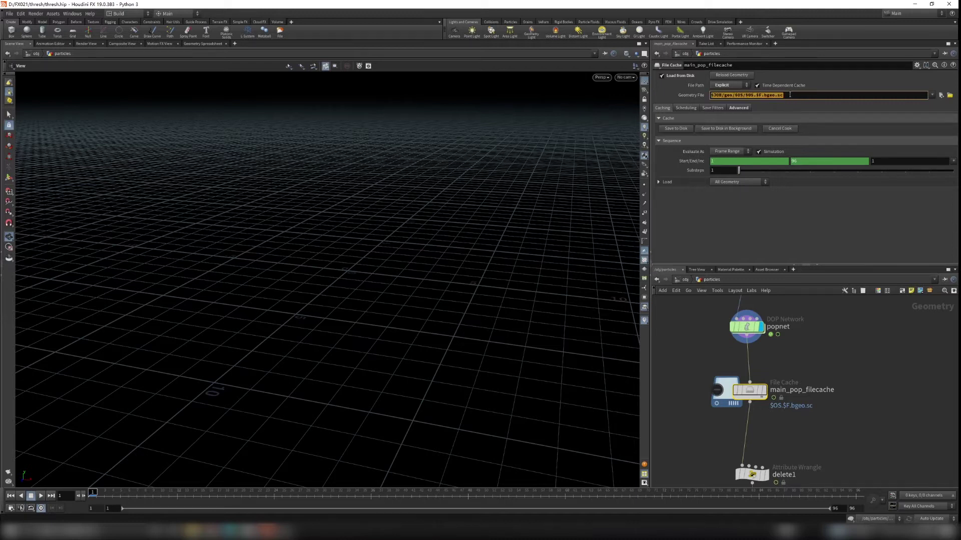
# Step: Return to main_pop_filecache's settings and switch its Load from Disk option off and back on
pyautogui.click(859, 447)
pyautogui.moveTo(809, 399); pyautogui.dragTo(808, 353, button='middle')
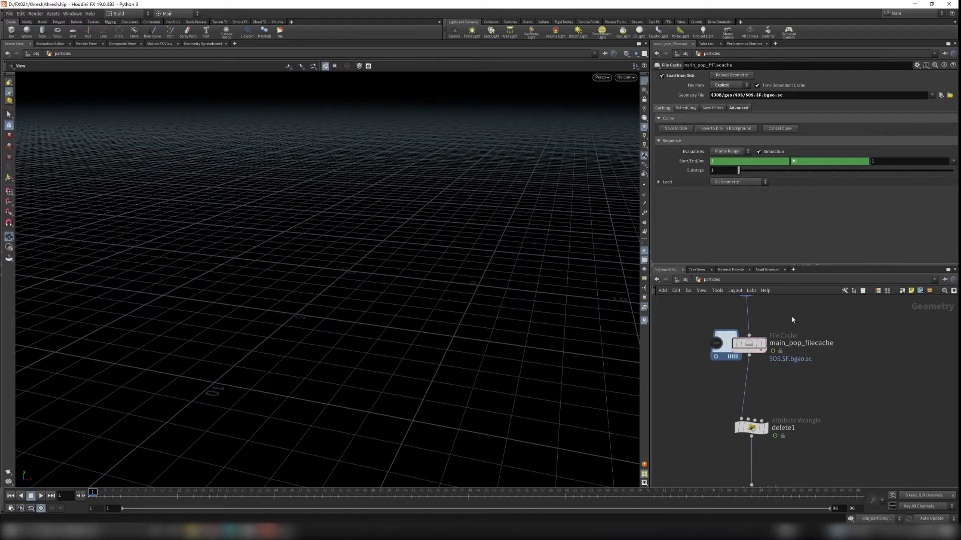
pyautogui.moveTo(820, 363); pyautogui.dragTo(815, 386, button='middle')
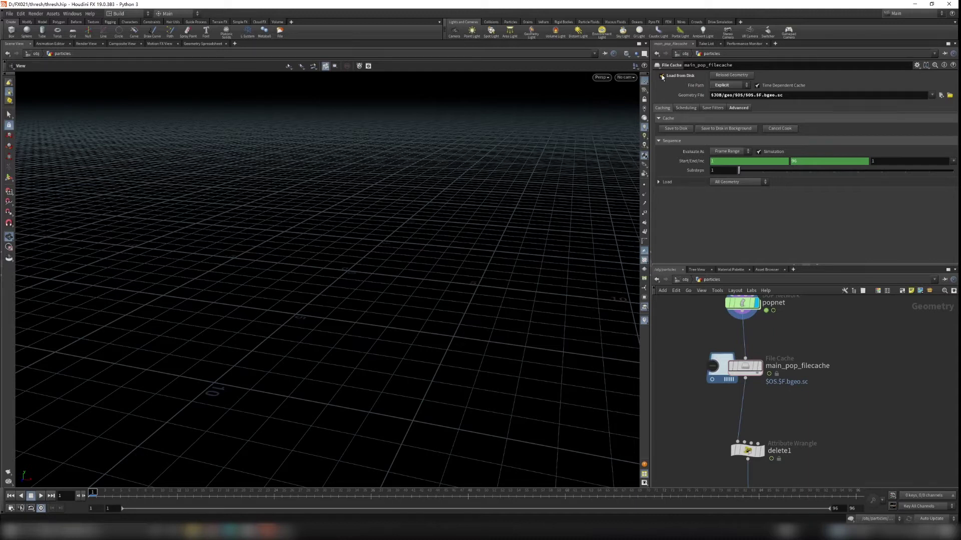
pyautogui.click(662, 76)
pyautogui.click(663, 77)
# Step: Display main_pop_filecache and play its cached particles to frame 94, pausing around frame 58 to examine the trails from several angles
pyautogui.moveTo(840, 454); pyautogui.dragTo(840, 421, button='middle')
pyautogui.click(39, 498)
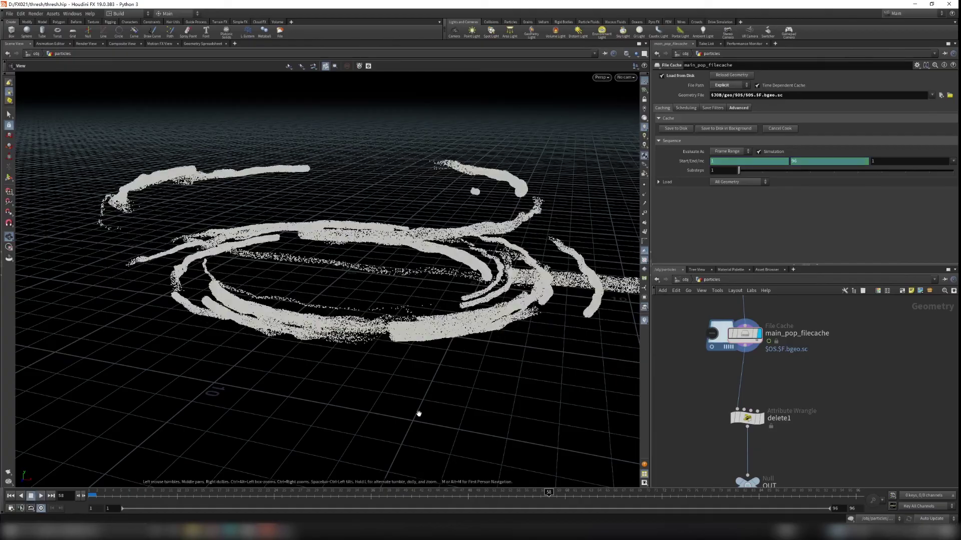
pyautogui.moveTo(390, 303); pyautogui.dragTo(423, 345)
pyautogui.moveTo(462, 270); pyautogui.dragTo(493, 265, button='right')
pyautogui.moveTo(478, 305); pyautogui.dragTo(396, 279)
pyautogui.moveTo(305, 260); pyautogui.dragTo(398, 295, button='right')
pyautogui.moveTo(398, 295); pyautogui.dragTo(320, 370)
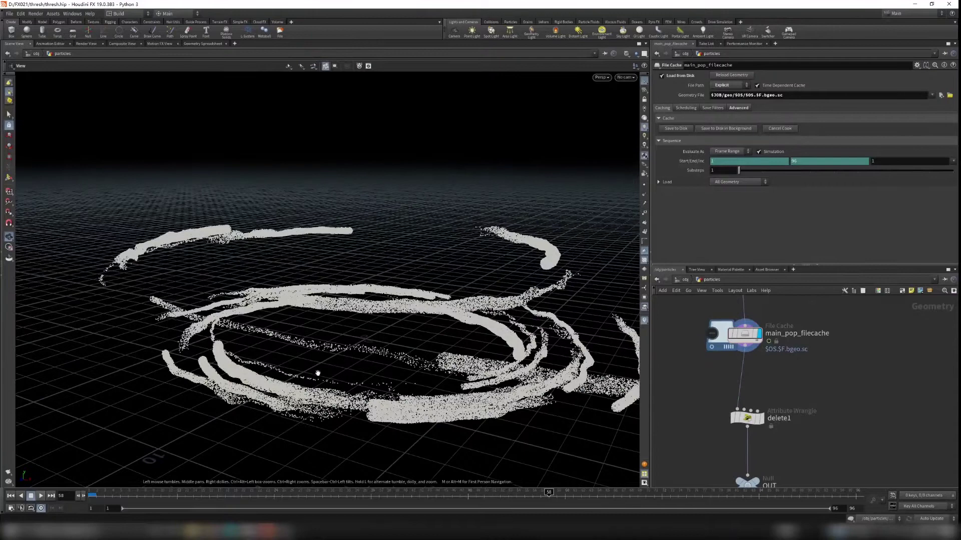
pyautogui.click(41, 495)
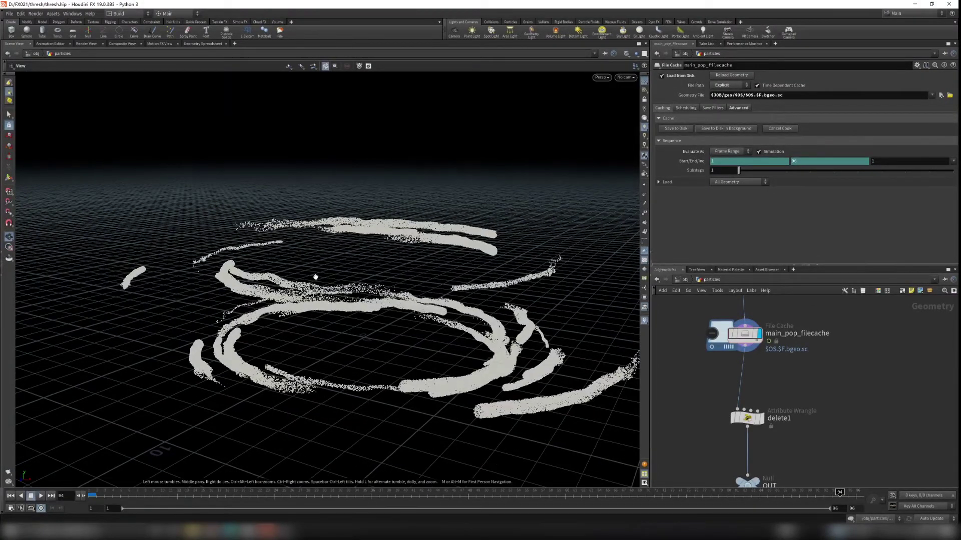
# Step: Look through the viewport's display options for the setting that controls how particles are drawn
pyautogui.press('d')
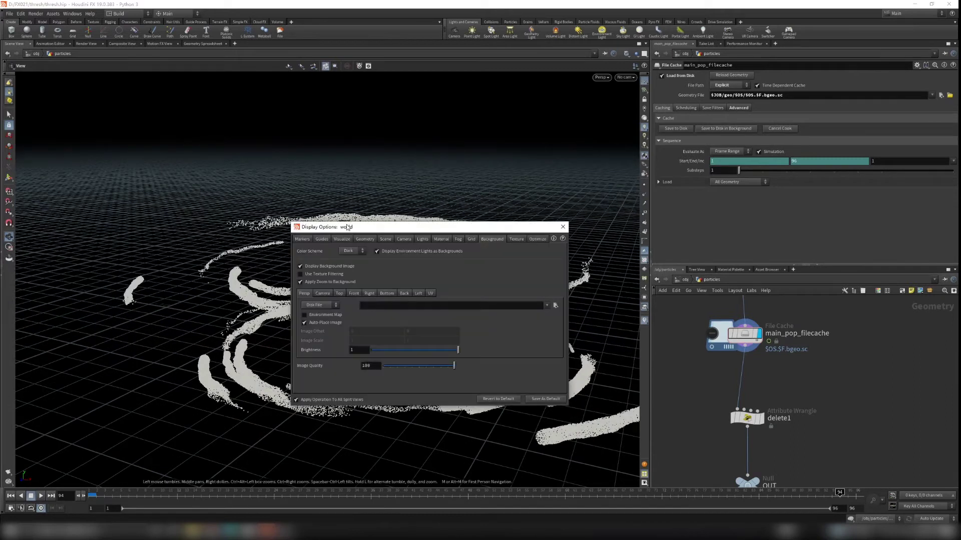
pyautogui.press('d')
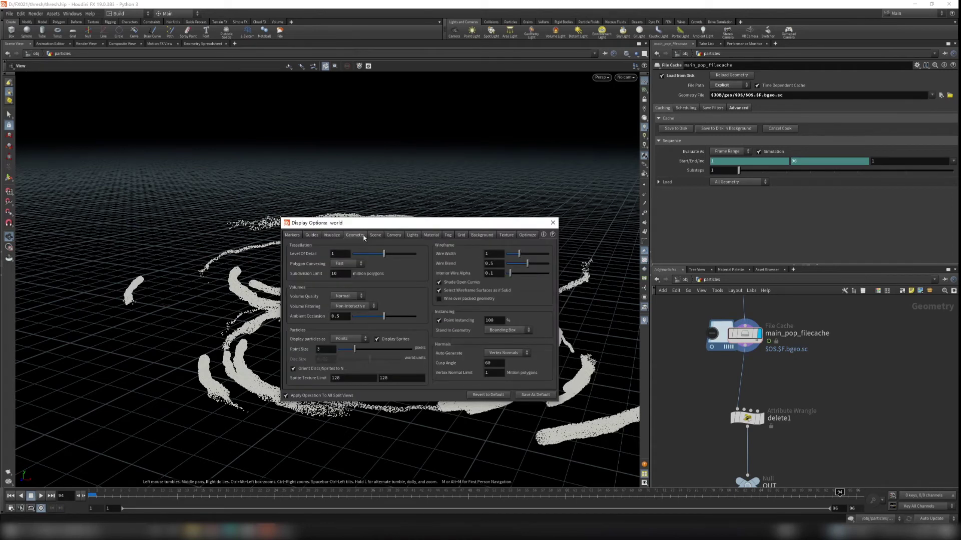
pyautogui.click(371, 236)
pyautogui.click(337, 237)
pyautogui.click(375, 236)
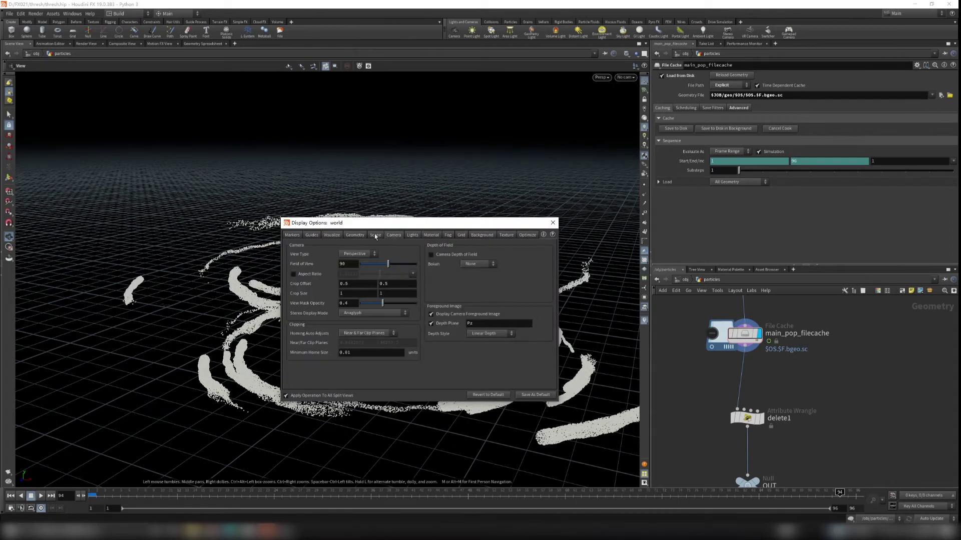
pyautogui.click(373, 234)
pyautogui.click(349, 234)
pyautogui.click(313, 235)
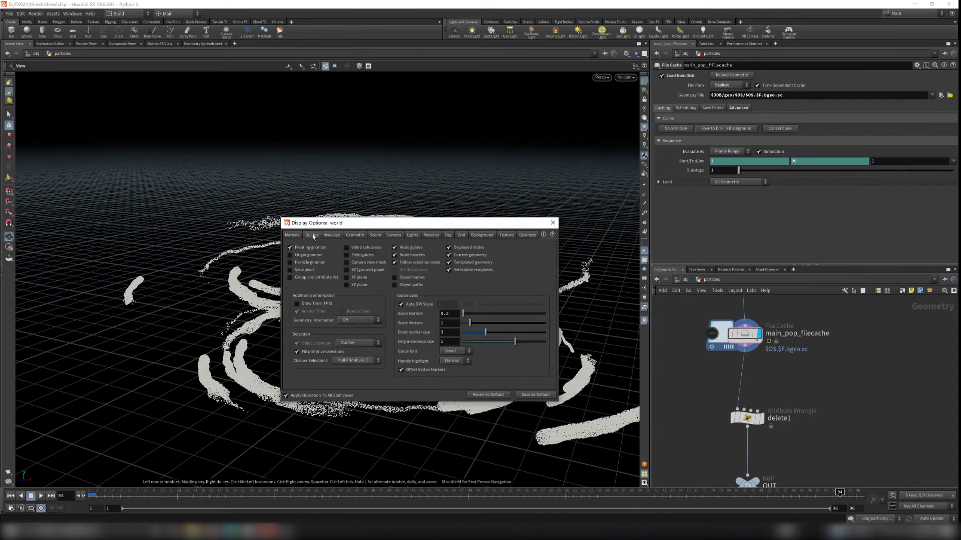
pyautogui.click(409, 234)
pyautogui.click(393, 235)
pyautogui.click(374, 236)
pyautogui.click(353, 235)
pyautogui.click(318, 234)
pyautogui.click(298, 235)
pyautogui.click(311, 234)
pyautogui.click(332, 235)
# Step: Set the viewport to display particles as Pixels and close the display options
pyautogui.click(355, 235)
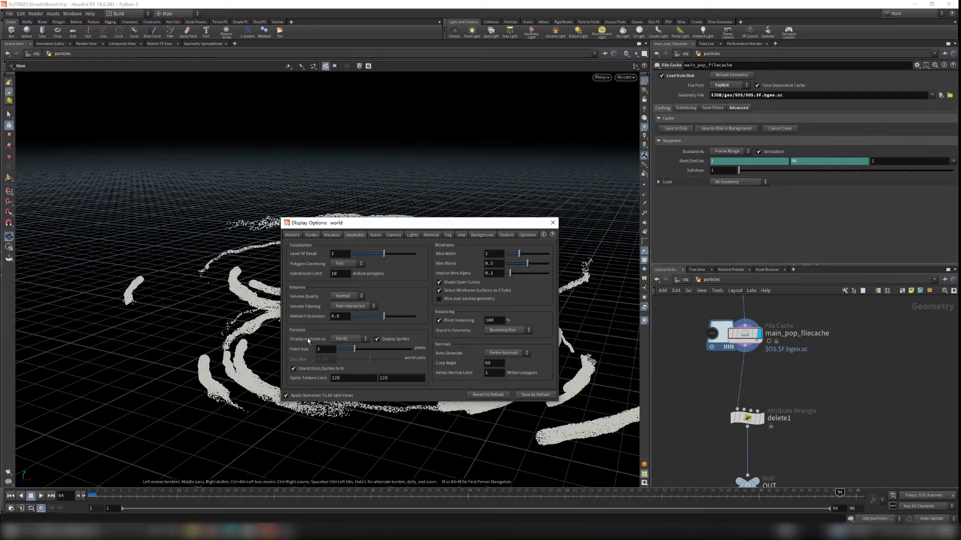
pyautogui.click(349, 339)
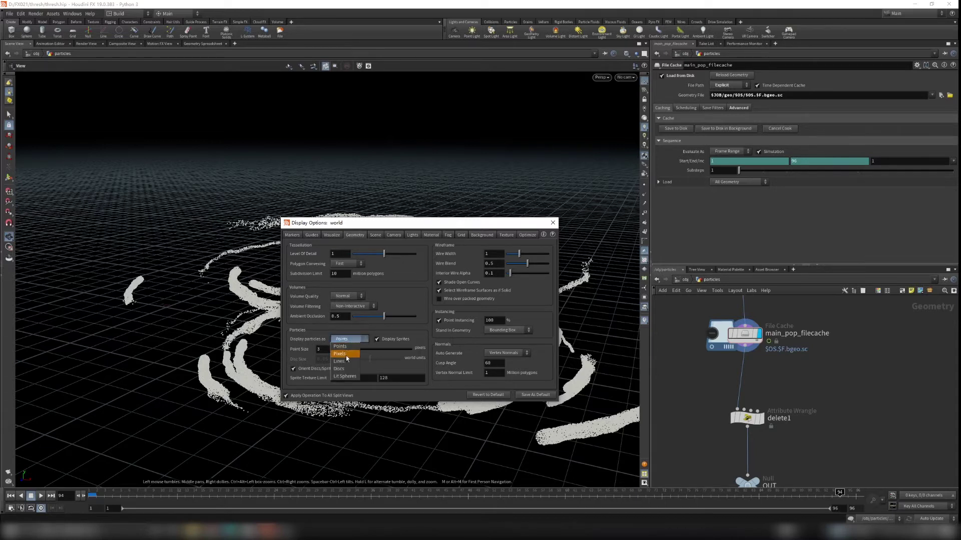
pyautogui.click(346, 358)
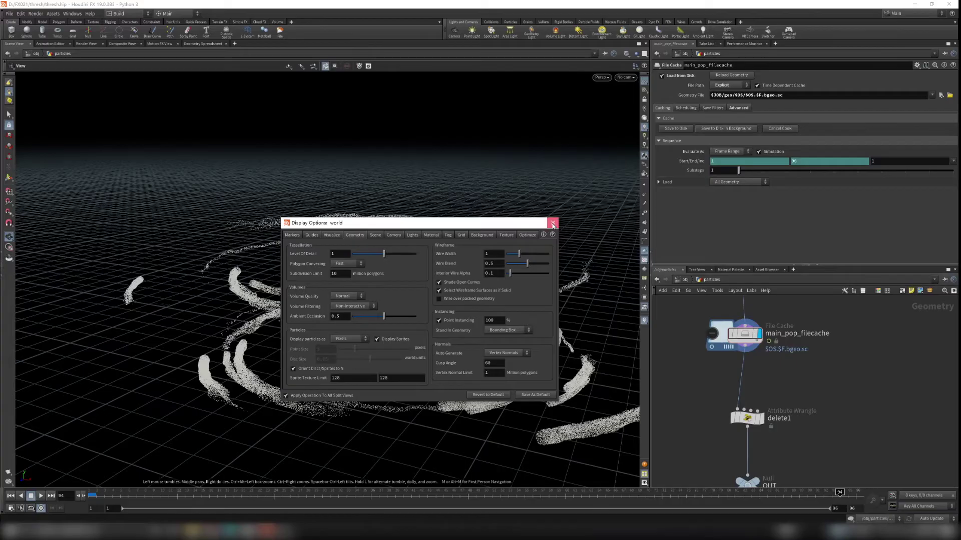
pyautogui.click(553, 222)
# Step: Examine the particle trails in the viewport, then select the delete1 attribute wrangle and display its result
pyautogui.scroll(1, 499, 378)
pyautogui.moveTo(498, 378); pyautogui.dragTo(415, 369, button='right')
pyautogui.moveTo(487, 331); pyautogui.dragTo(359, 331, button='right')
pyautogui.moveTo(438, 256); pyautogui.dragTo(460, 285)
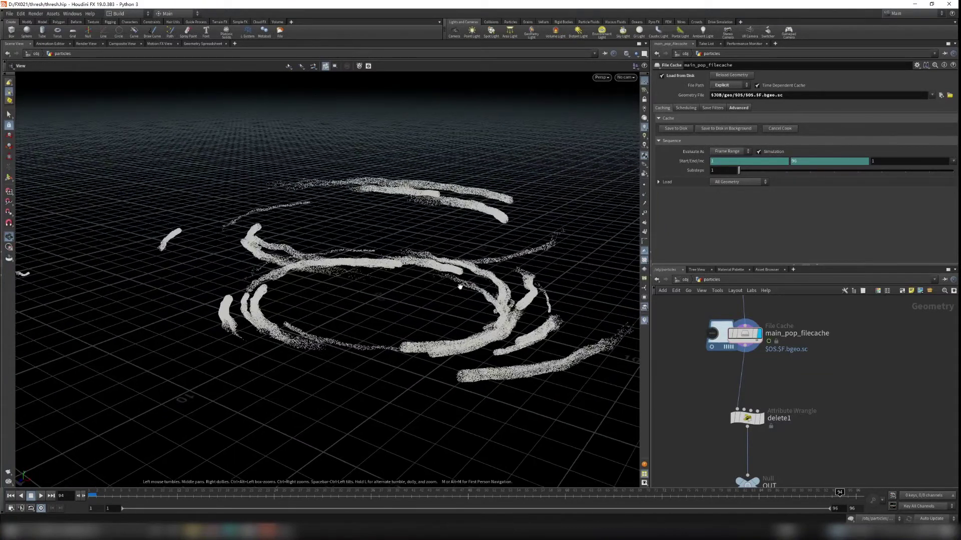
pyautogui.moveTo(823, 419); pyautogui.dragTo(840, 368, button='middle')
pyautogui.scroll(2, 837, 365)
pyautogui.moveTo(633, 334); pyautogui.dragTo(617, 339)
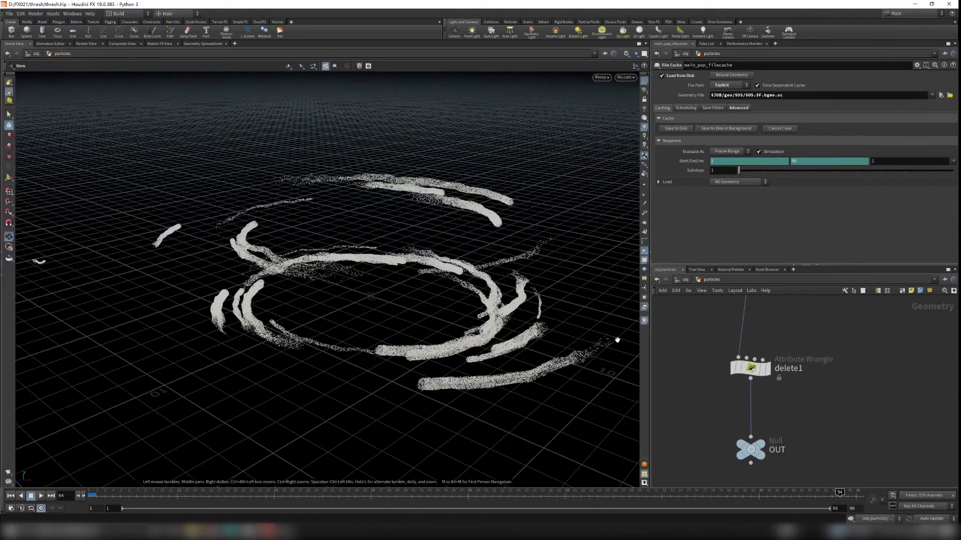
pyautogui.click(748, 368)
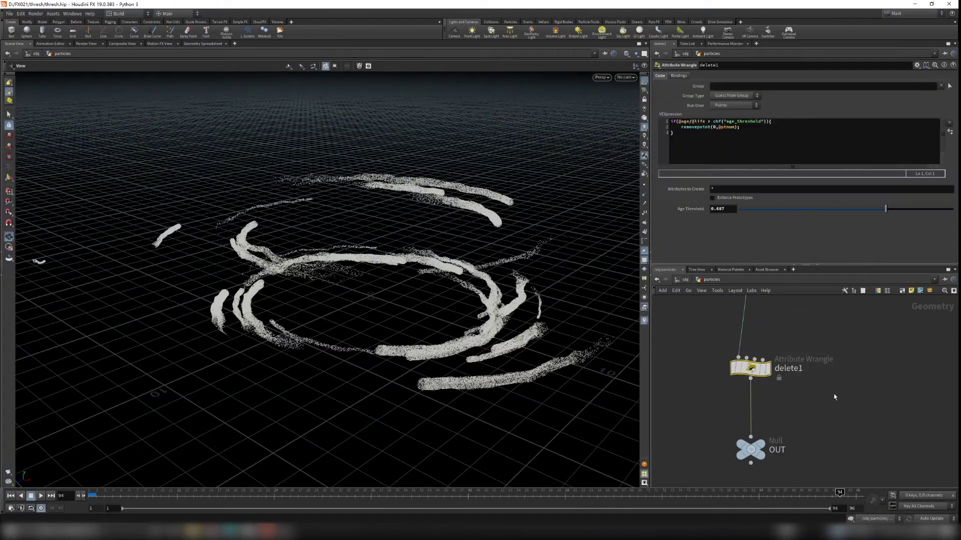
pyautogui.click(768, 372)
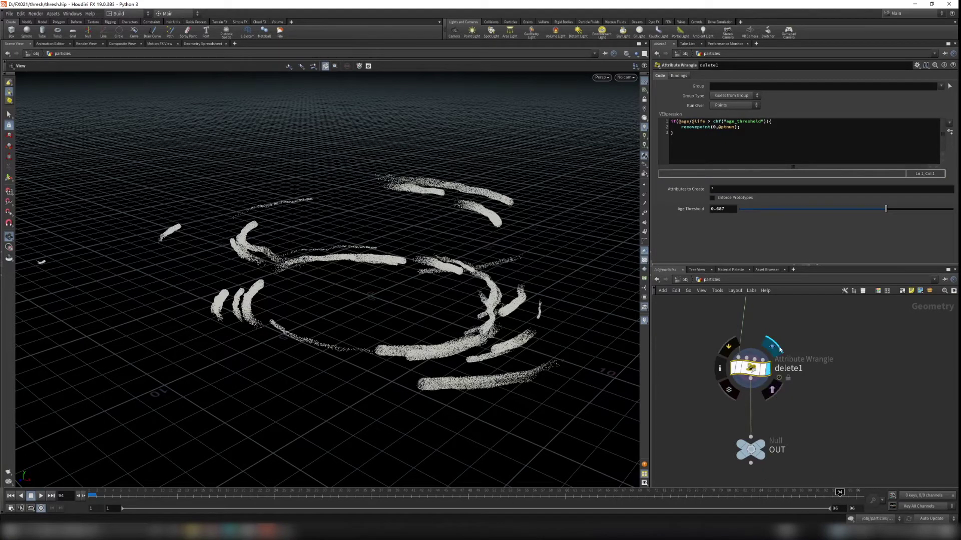
# Step: Compare the trails from main_pop_filecache with those from delete1 at several angles, leaving delete1 displayed
pyautogui.moveTo(811, 329); pyautogui.dragTo(814, 382, button='middle')
pyautogui.scroll(5, 397, 301)
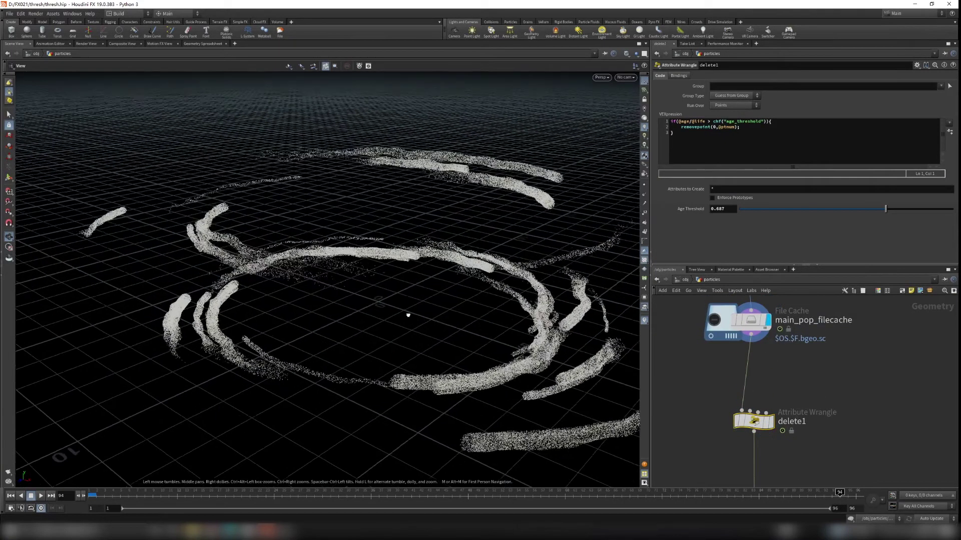
pyautogui.moveTo(438, 331); pyautogui.dragTo(496, 249)
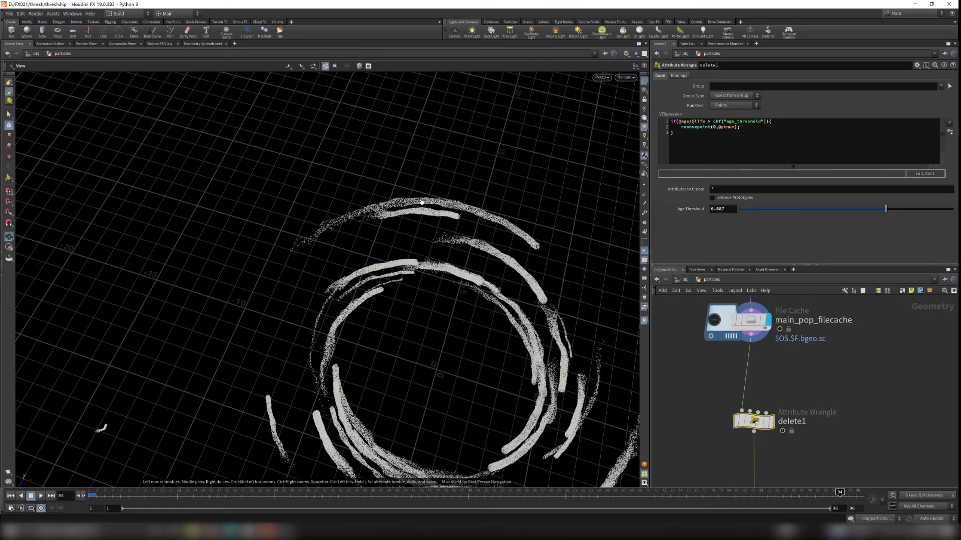
pyautogui.moveTo(549, 280); pyautogui.dragTo(465, 247)
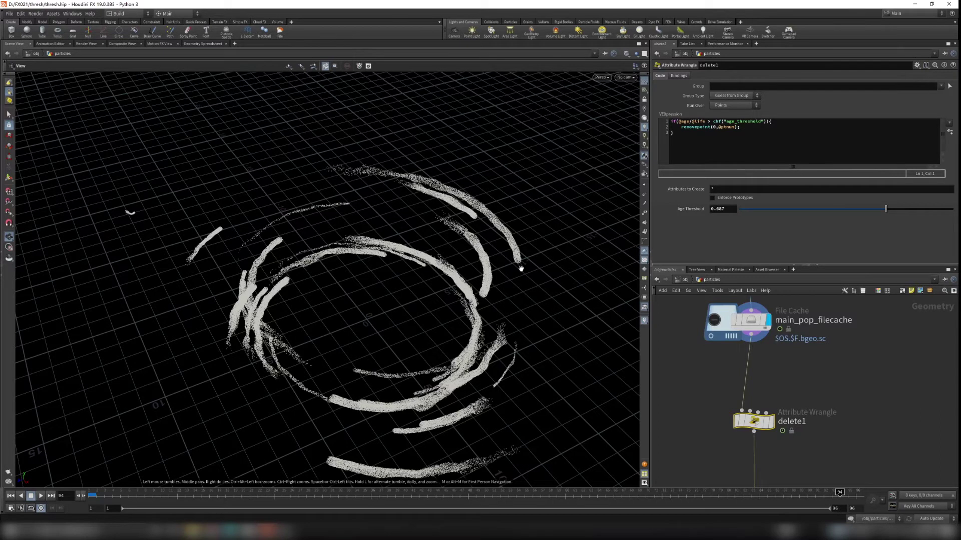
pyautogui.moveTo(521, 268); pyautogui.dragTo(465, 229)
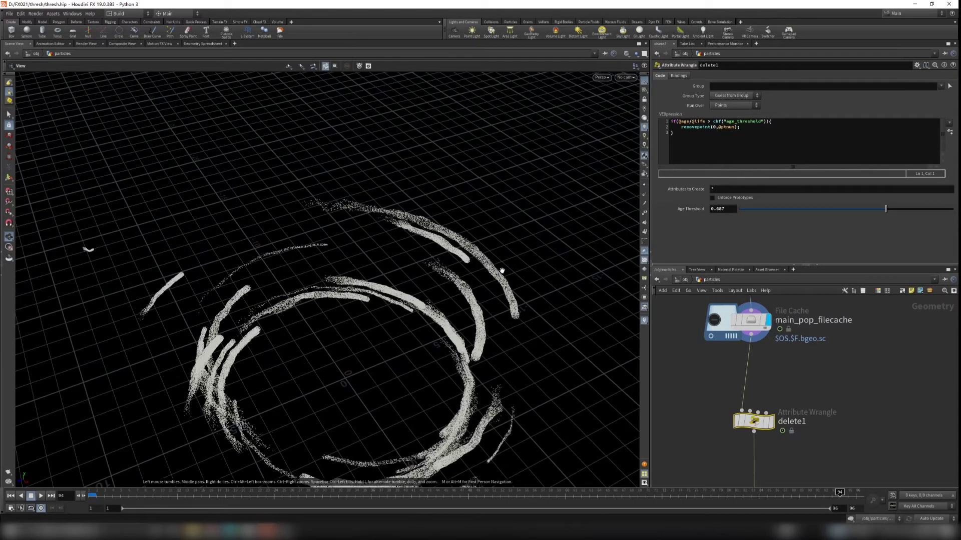
pyautogui.click(770, 422)
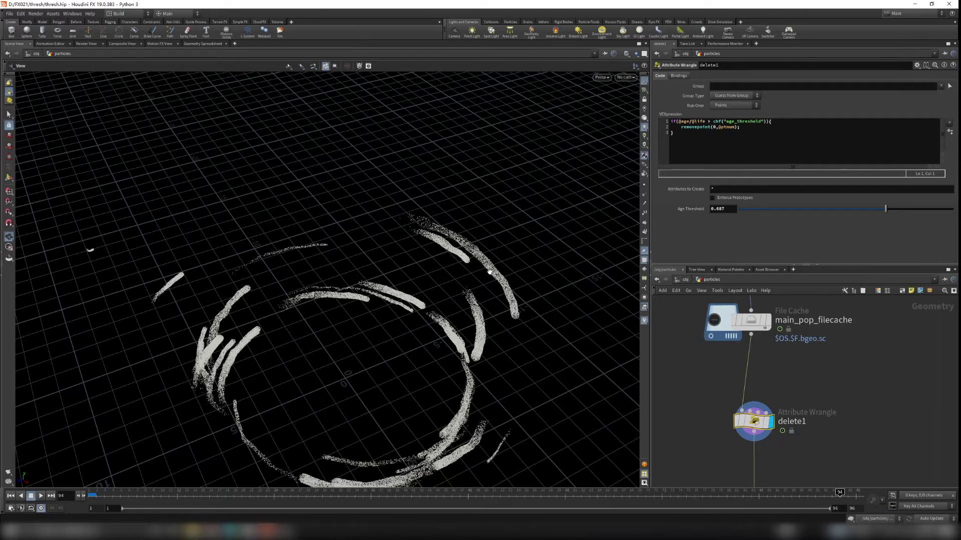
pyautogui.moveTo(463, 268); pyautogui.dragTo(548, 277)
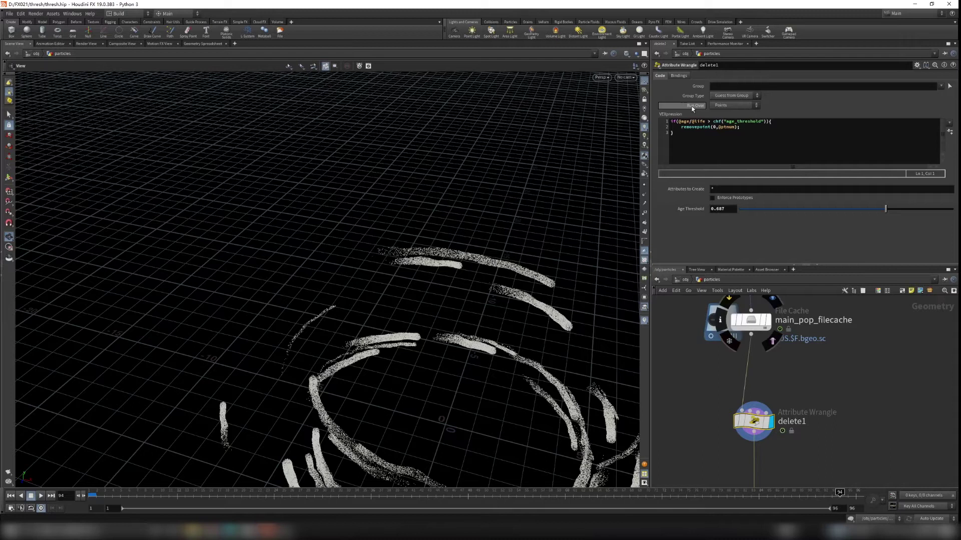
pyautogui.click(736, 140)
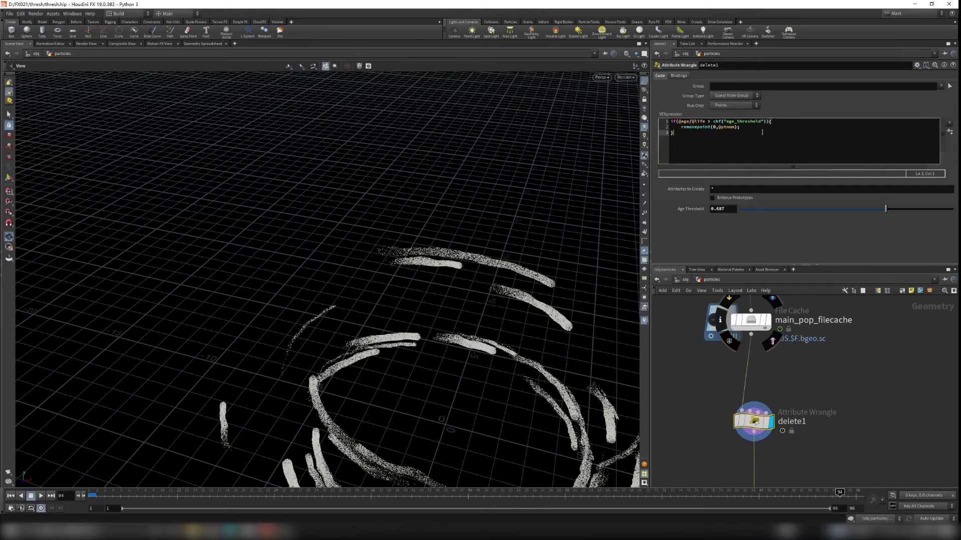
pyautogui.hotkey('ctrl', 'a')
pyautogui.click(684, 135)
pyautogui.moveTo(489, 328); pyautogui.dragTo(470, 356)
pyautogui.moveTo(506, 261); pyautogui.dragTo(613, 217, button='right')
pyautogui.moveTo(680, 122); pyautogui.dragTo(705, 122)
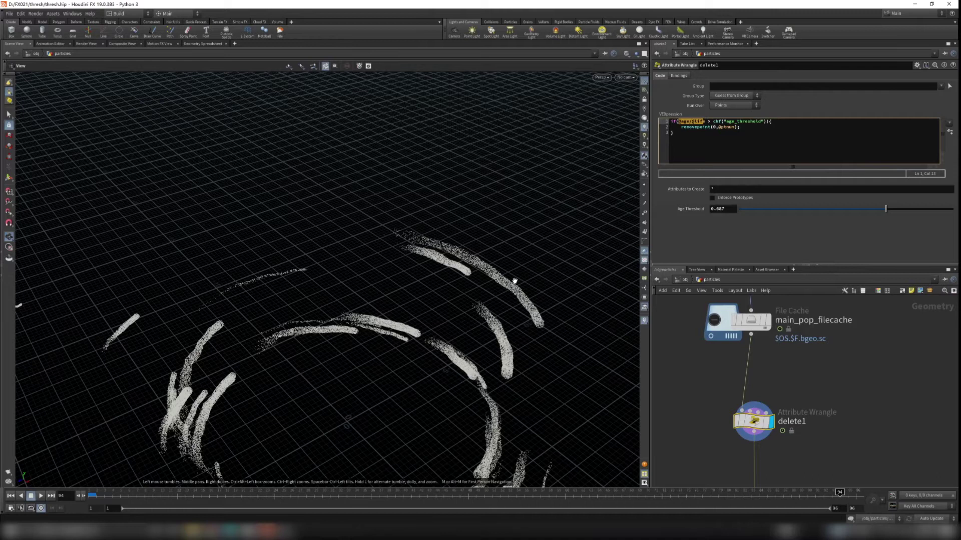
pyautogui.moveTo(514, 280); pyautogui.dragTo(557, 300)
pyautogui.click(699, 122)
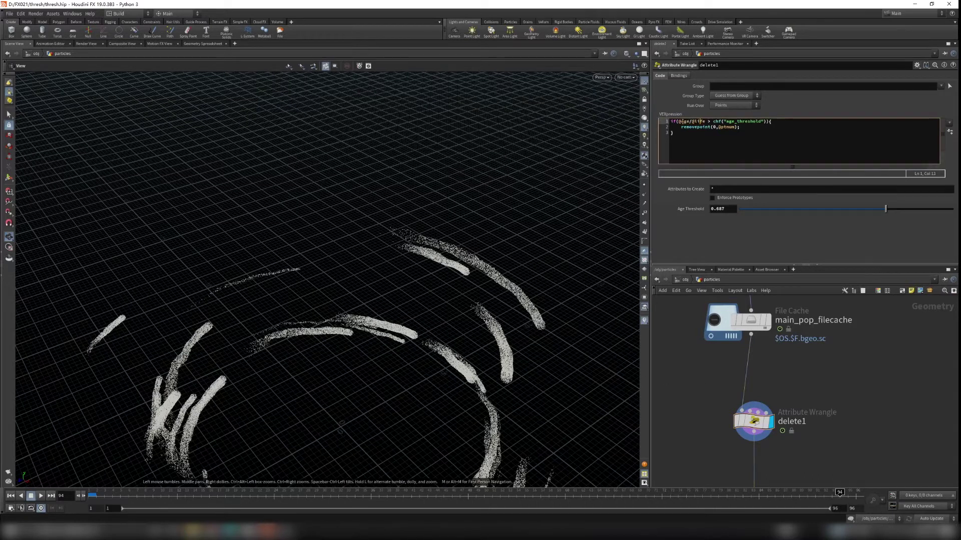
pyautogui.click(683, 127)
pyautogui.moveTo(682, 123); pyautogui.dragTo(764, 121)
pyautogui.click(774, 122)
pyautogui.moveTo(679, 126); pyautogui.dragTo(746, 129)
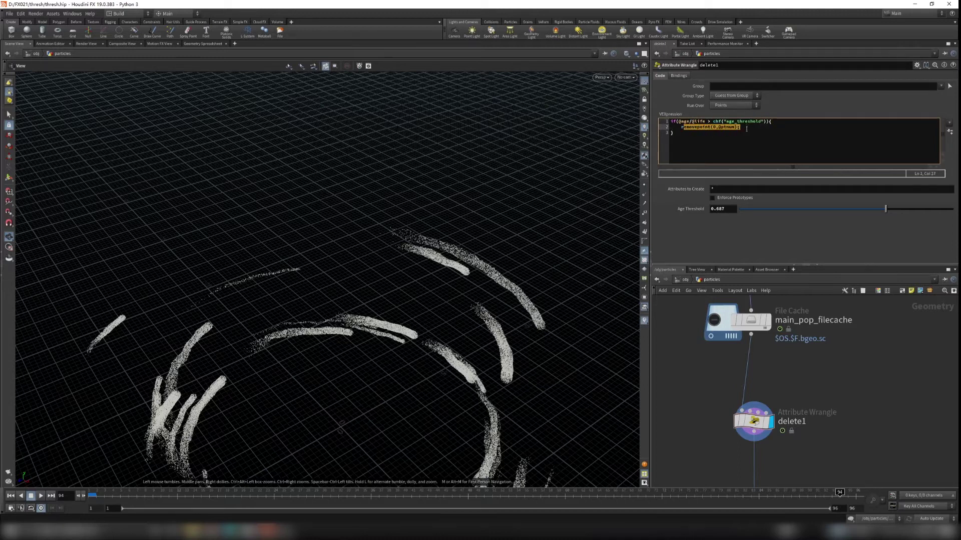
pyautogui.click(746, 129)
pyautogui.moveTo(680, 122); pyautogui.dragTo(704, 121)
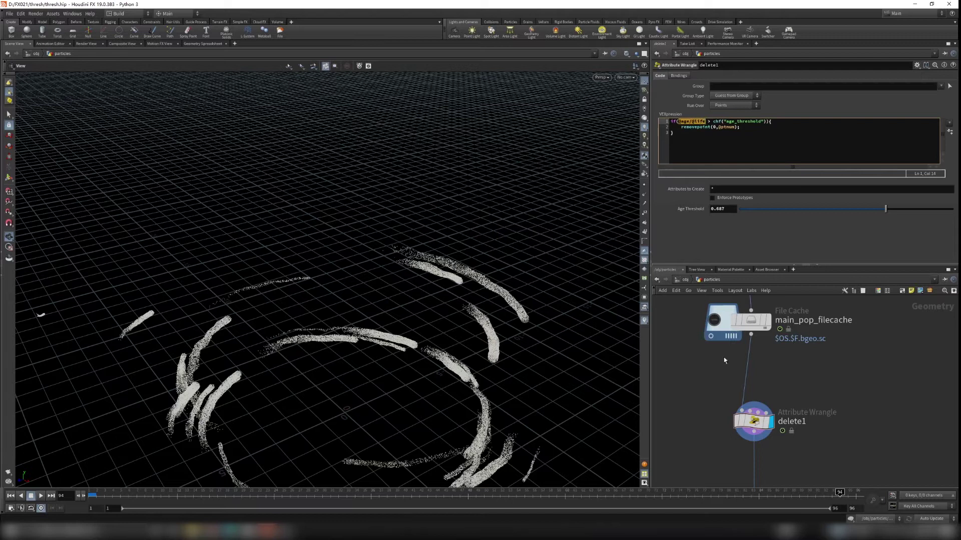
pyautogui.scroll(1, 799, 413)
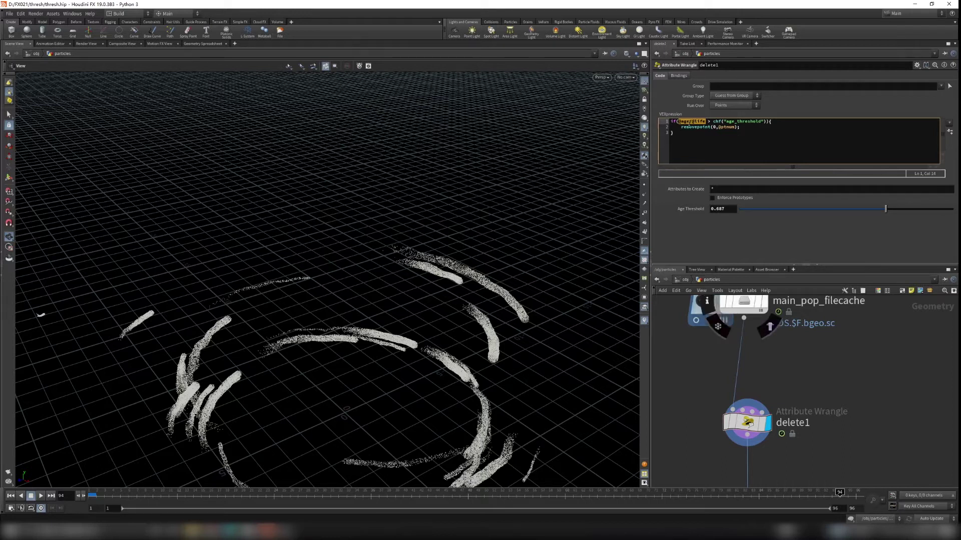
# Step: Go to frame 24, scrub the timeline to frame 72 and examine delete1's trails from other angles
pyautogui.click(275, 495)
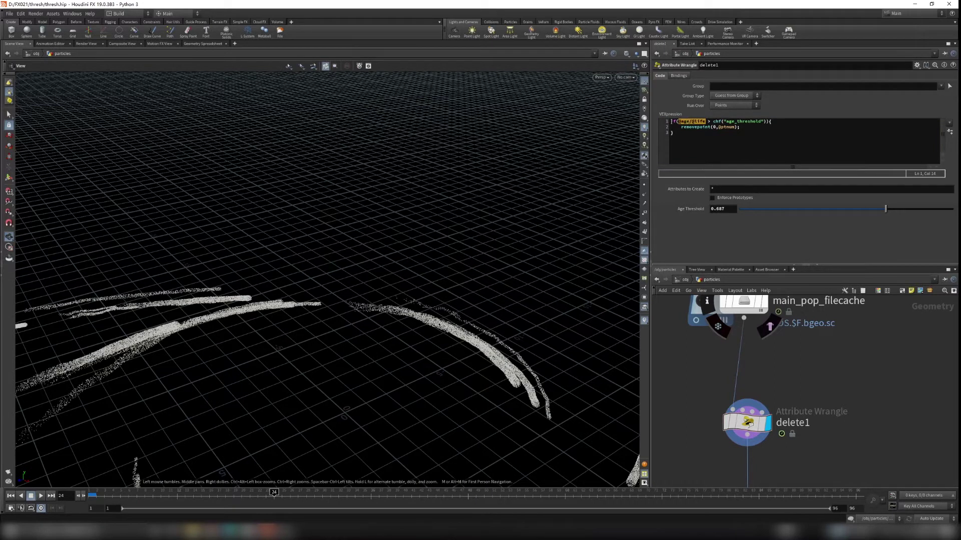
pyautogui.moveTo(420, 498); pyautogui.dragTo(661, 494)
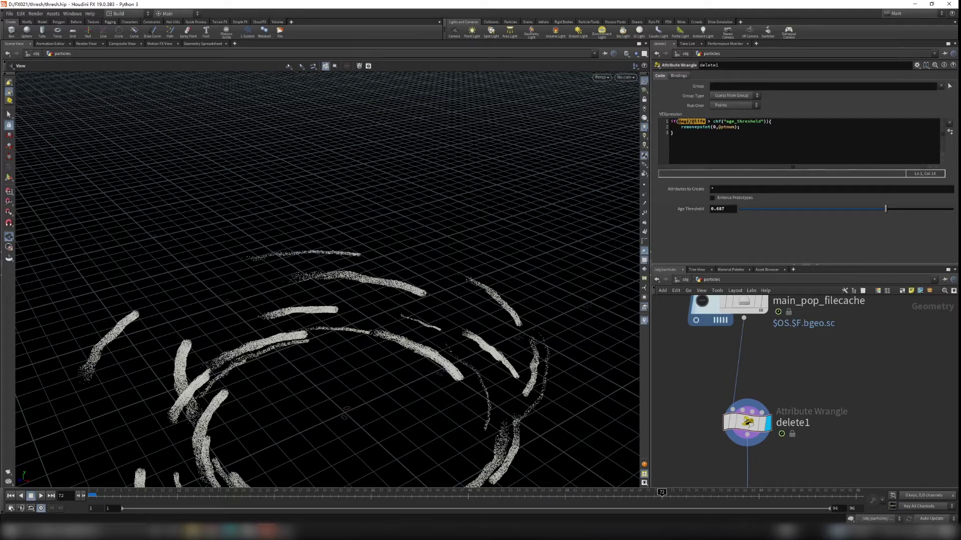
pyautogui.moveTo(622, 309); pyautogui.dragTo(421, 315)
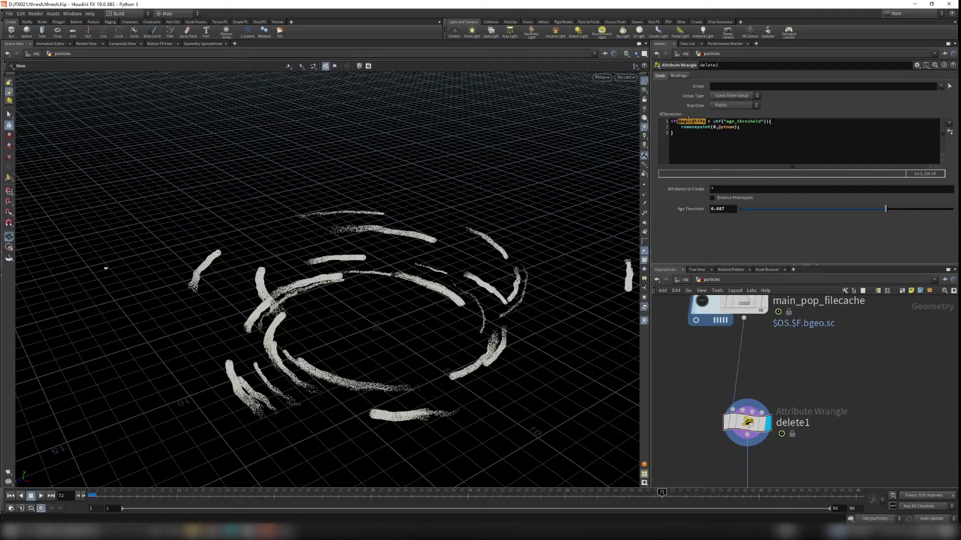
pyautogui.moveTo(610, 303); pyautogui.dragTo(531, 325)
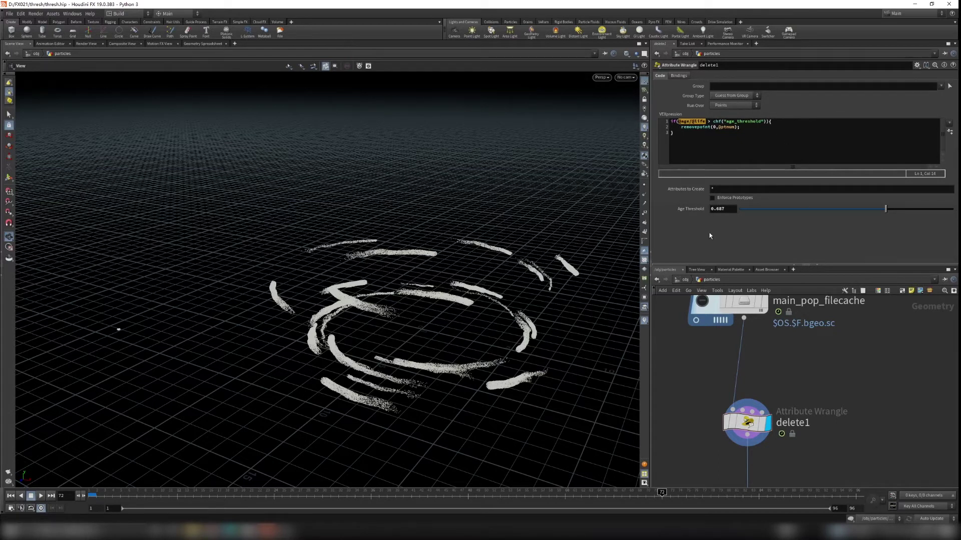
# Step: Follow the network down from the delete1 wrangle and select the OUT null at its end
pyautogui.moveTo(839, 422); pyautogui.dragTo(838, 377, button='middle')
pyautogui.click(734, 384)
pyautogui.moveTo(832, 430); pyautogui.dragTo(840, 402, button='middle')
pyautogui.scroll(-3, 542, 322)
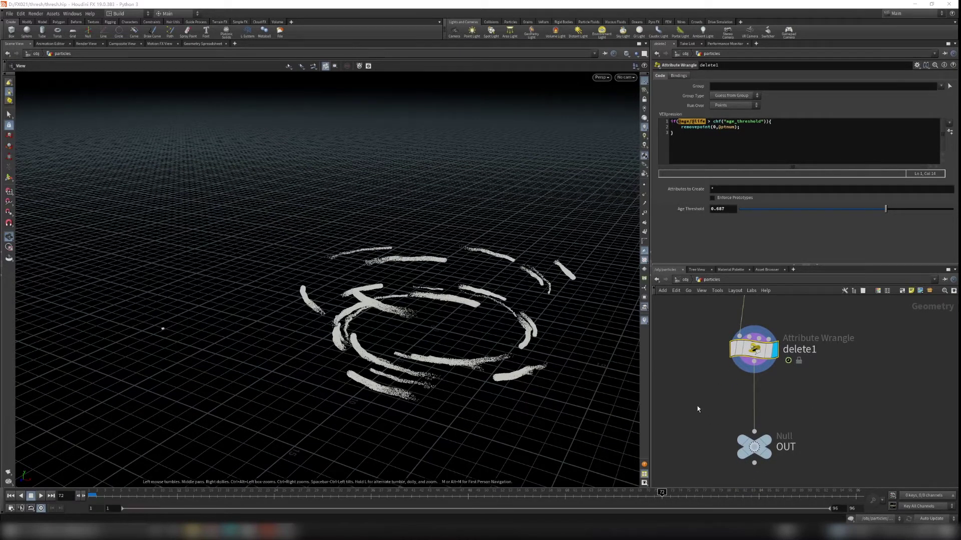
pyautogui.moveTo(746, 423); pyautogui.dragTo(750, 406, button='middle')
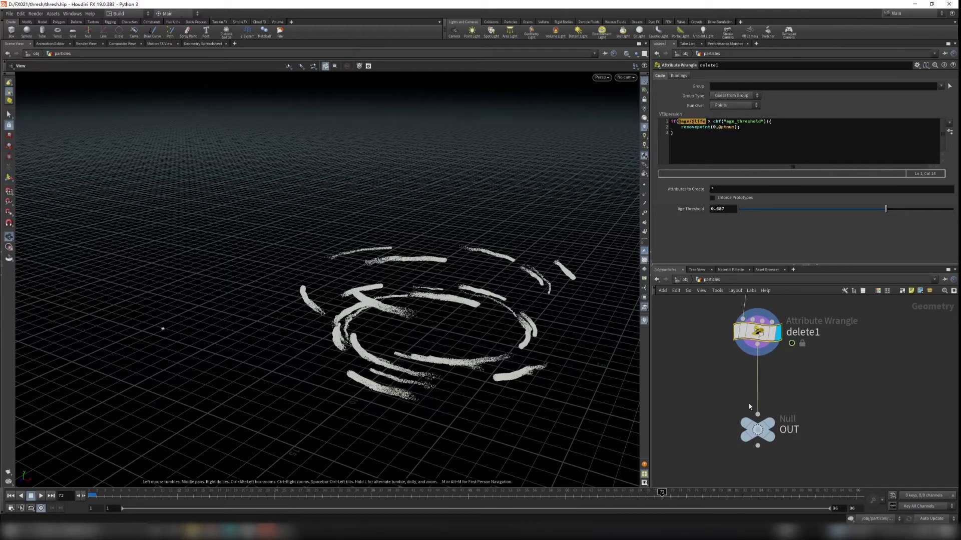
pyautogui.click(758, 430)
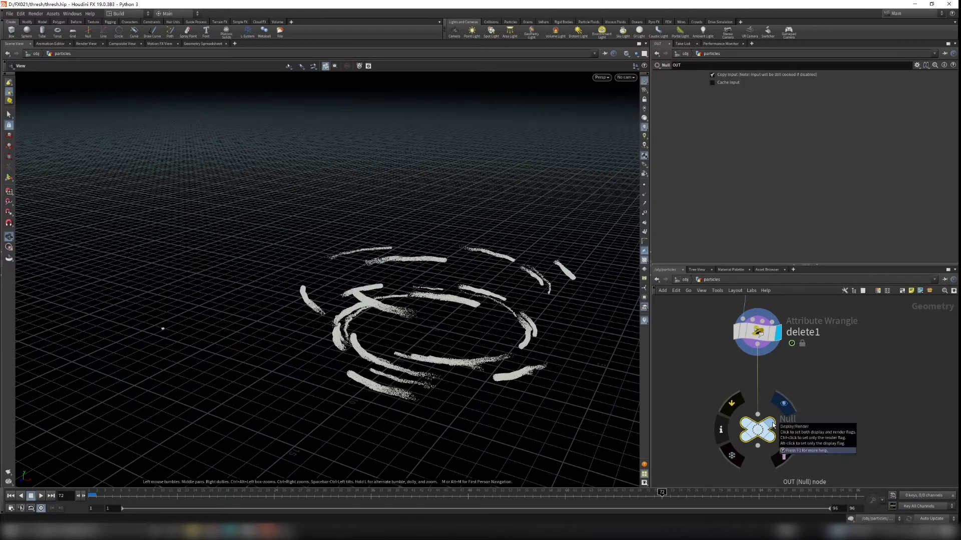
# Step: Display the OUT null's result and examine the particle trails in the viewport at frame 72
pyautogui.click(773, 425)
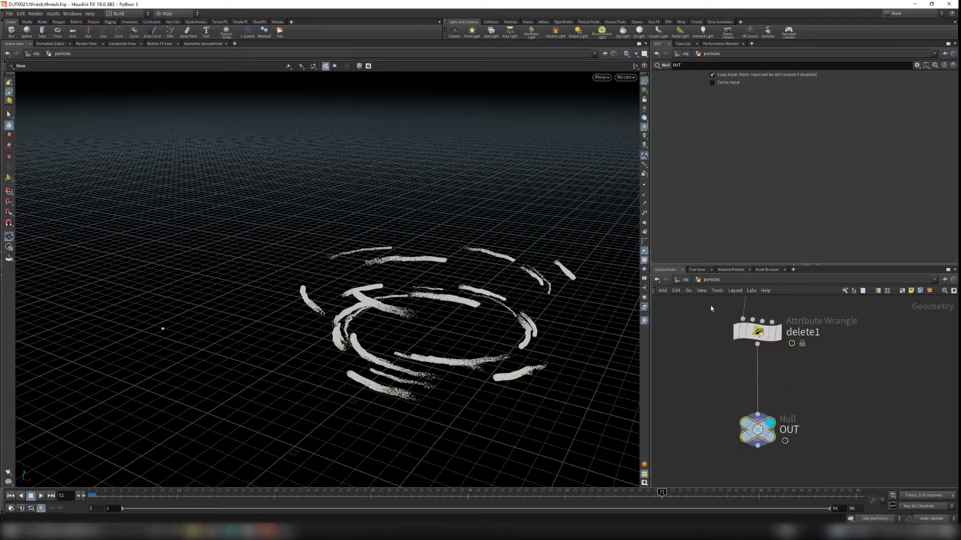
pyautogui.scroll(5, 440, 295)
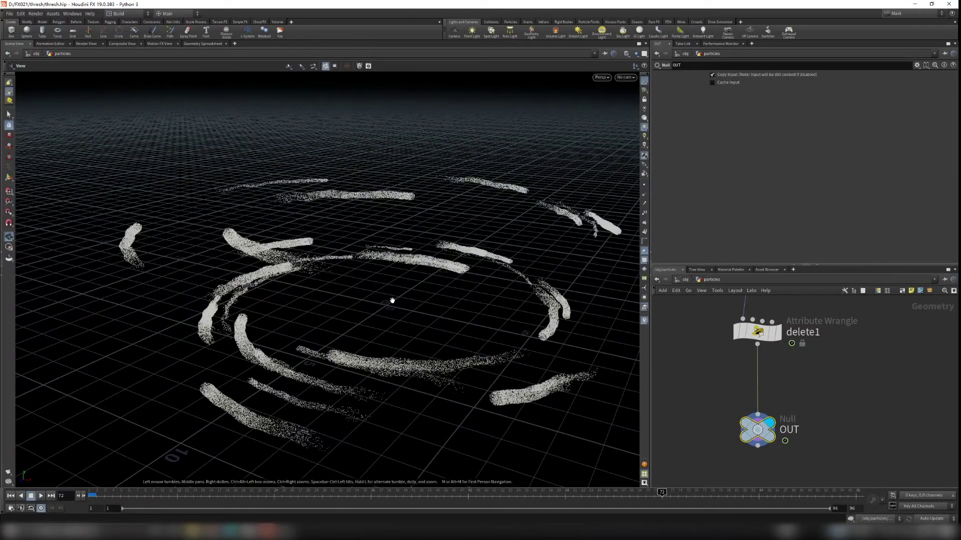
pyautogui.scroll(-2, 472, 301)
pyautogui.scroll(-2, 472, 301)
pyautogui.scroll(2, 457, 315)
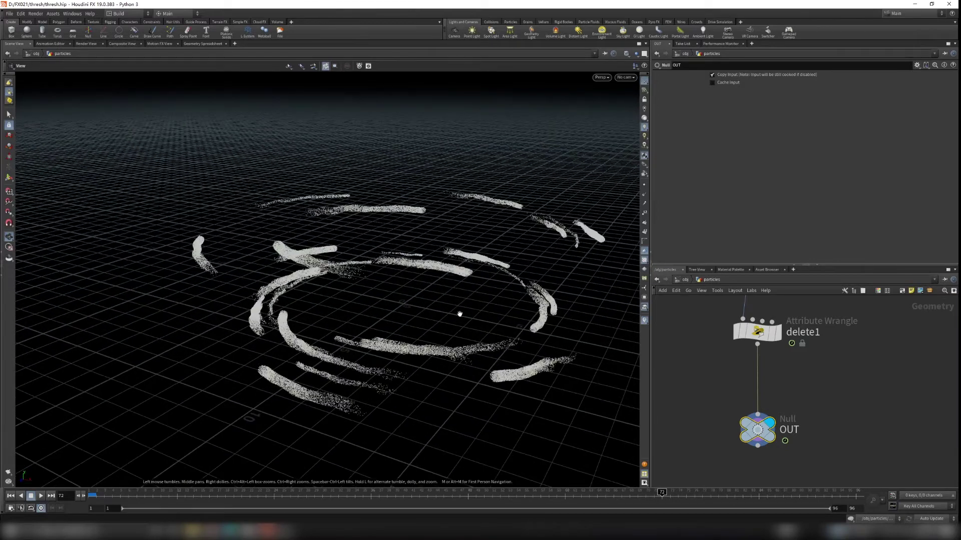
pyautogui.scroll(2, 462, 314)
pyautogui.scroll(-3, 462, 314)
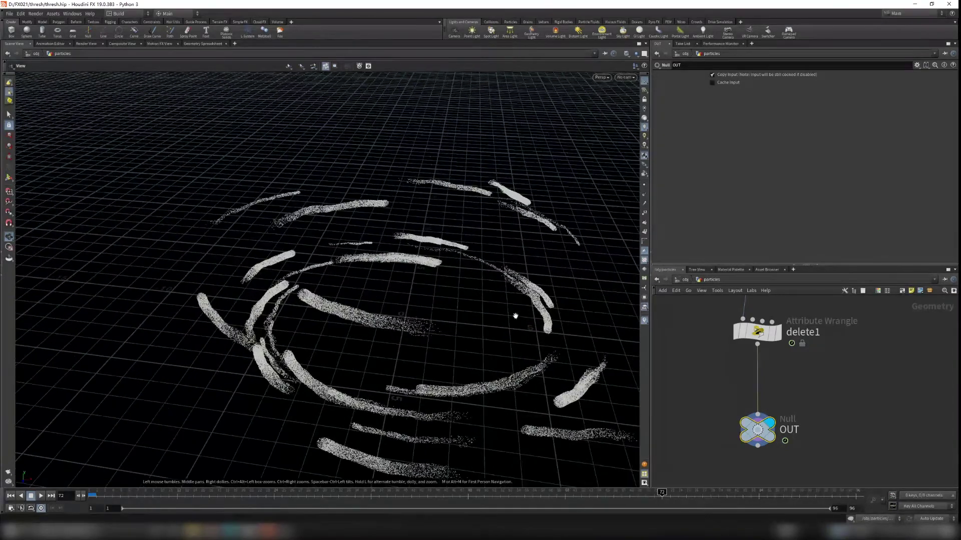
# Step: Switch to the rendered thresh sequence in djv_view and examine the glowing trails and smoke up close at frame 24
pyautogui.click(252, 530)
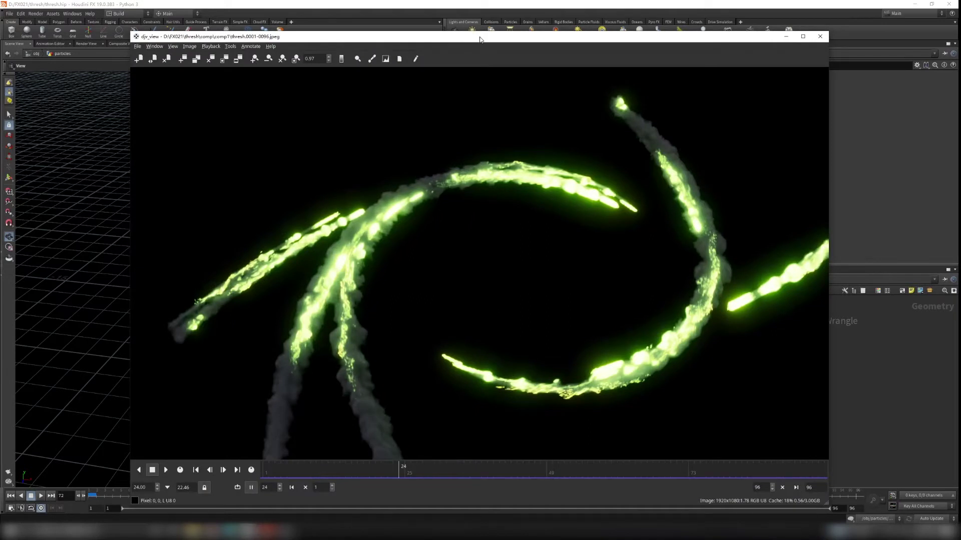
pyautogui.moveTo(479, 39); pyautogui.dragTo(486, 31)
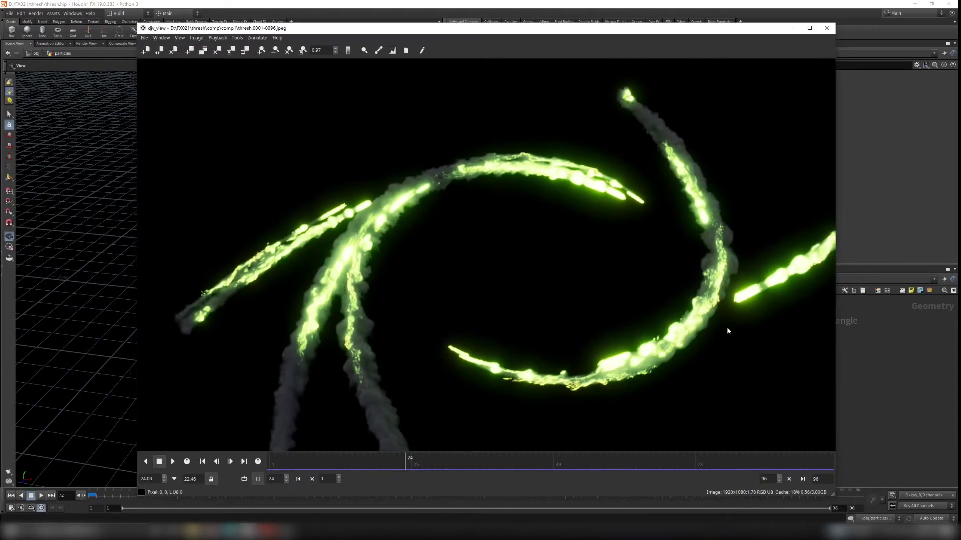
pyautogui.scroll(6, 355, 284)
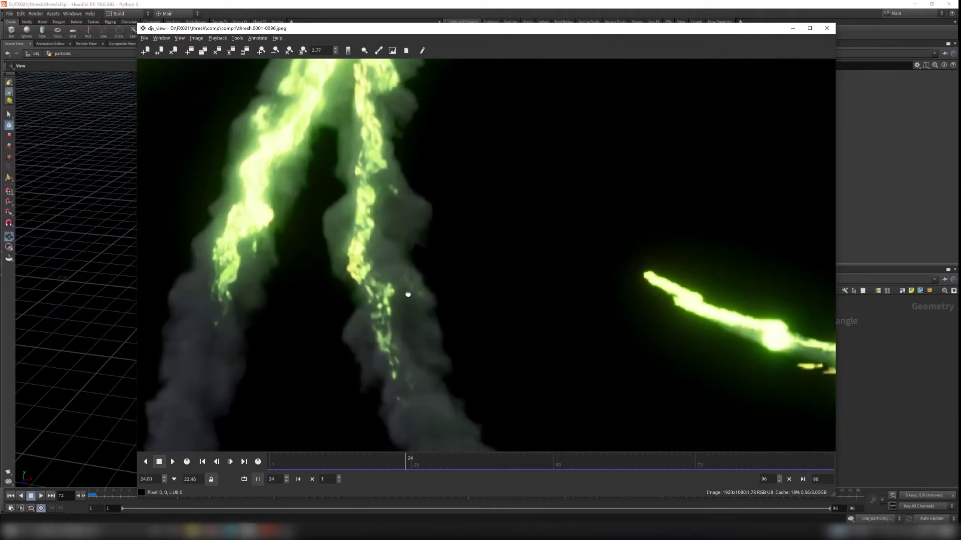
pyautogui.scroll(-7, 409, 342)
pyautogui.moveTo(459, 205); pyautogui.dragTo(450, 376, button='middle')
pyautogui.scroll(4, 519, 168)
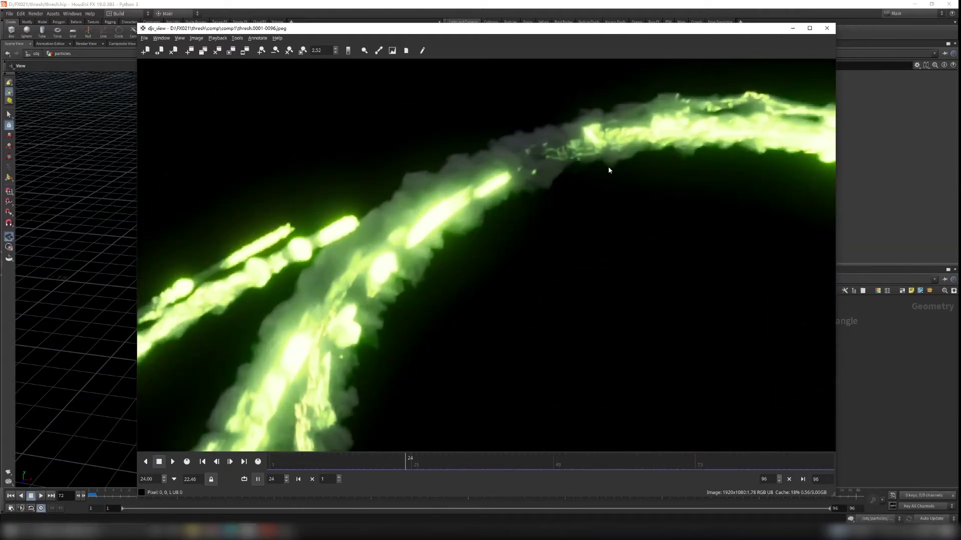
pyautogui.scroll(-4, 608, 167)
pyautogui.moveTo(593, 270); pyautogui.dragTo(504, 297, button='middle')
# Step: Go to frame 48 of the rendered sequence and examine the glowing streaks along the left and lower parts of the ring
pyautogui.moveTo(478, 464); pyautogui.dragTo(548, 459)
pyautogui.scroll(6, 398, 287)
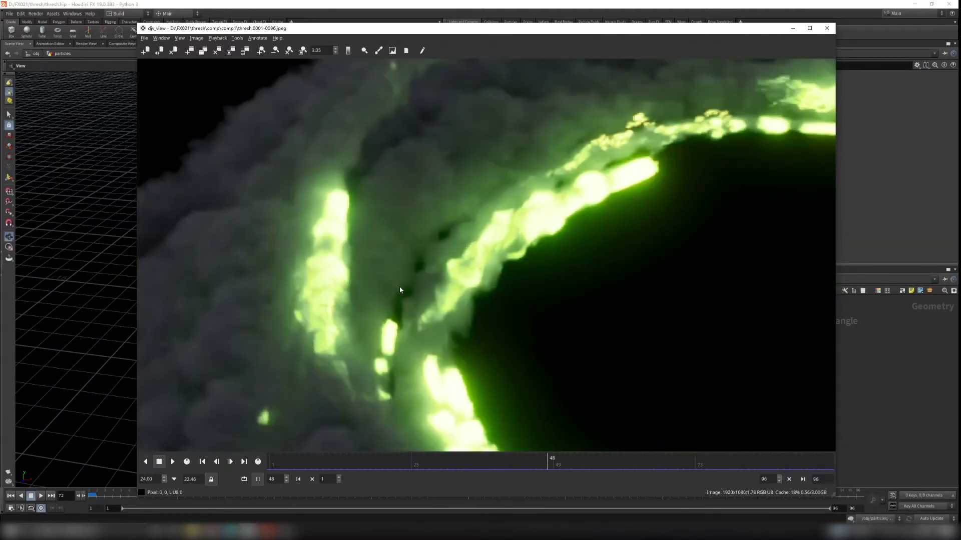
pyautogui.moveTo(396, 284); pyautogui.dragTo(445, 315, button='middle')
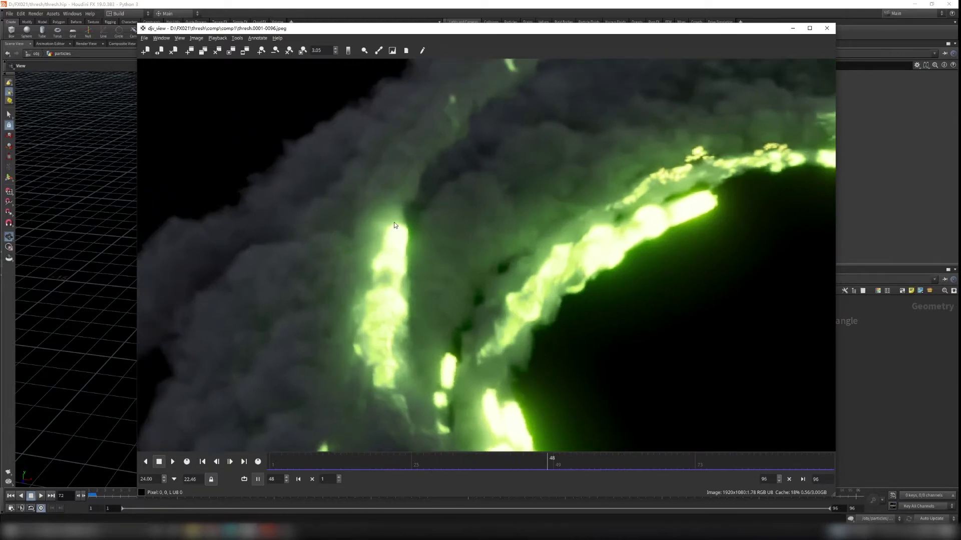
pyautogui.moveTo(465, 349); pyautogui.dragTo(431, 163, button='middle')
pyautogui.scroll(-1, 431, 163)
pyautogui.moveTo(631, 320); pyautogui.dragTo(448, 204, button='middle')
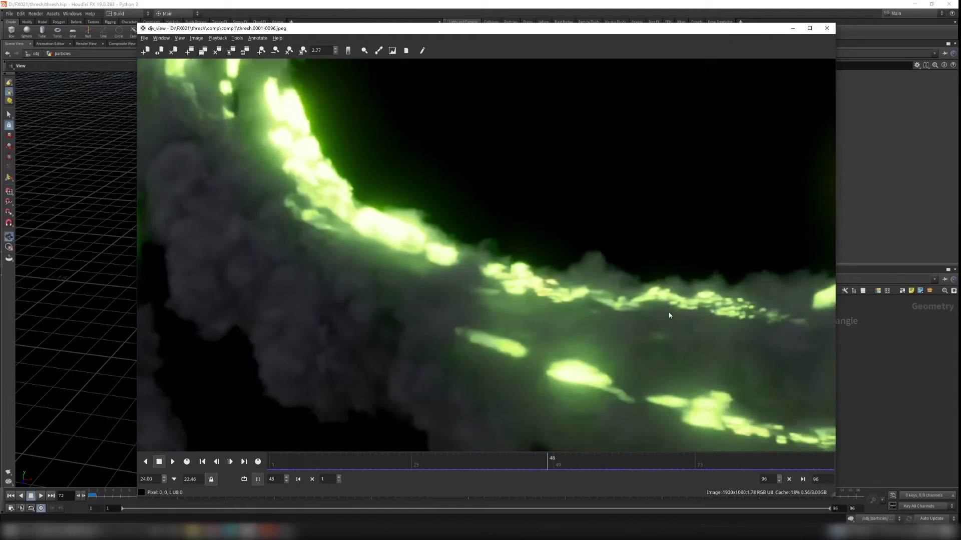
pyautogui.moveTo(704, 310); pyautogui.dragTo(591, 291, button='middle')
pyautogui.scroll(3, 591, 294)
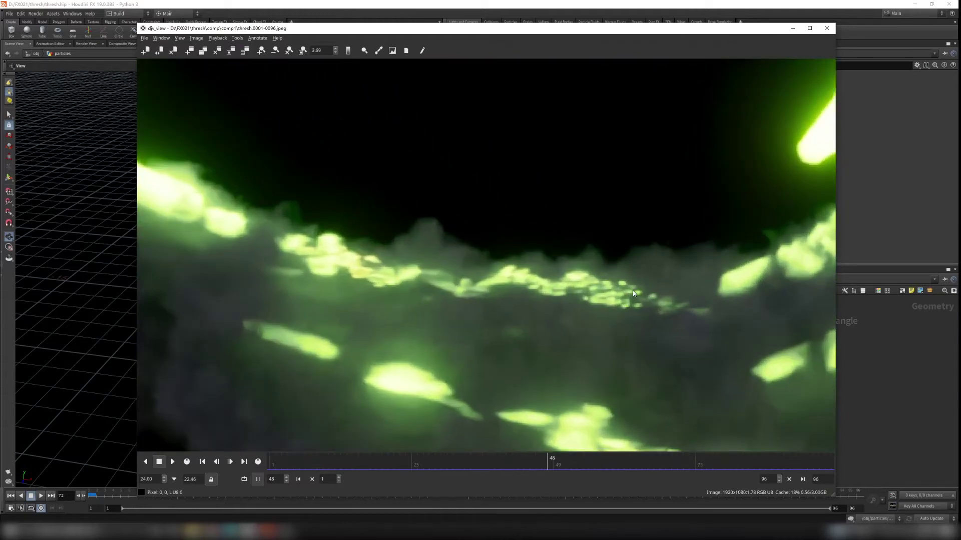
pyautogui.scroll(2, 633, 293)
pyautogui.scroll(-6, 639, 304)
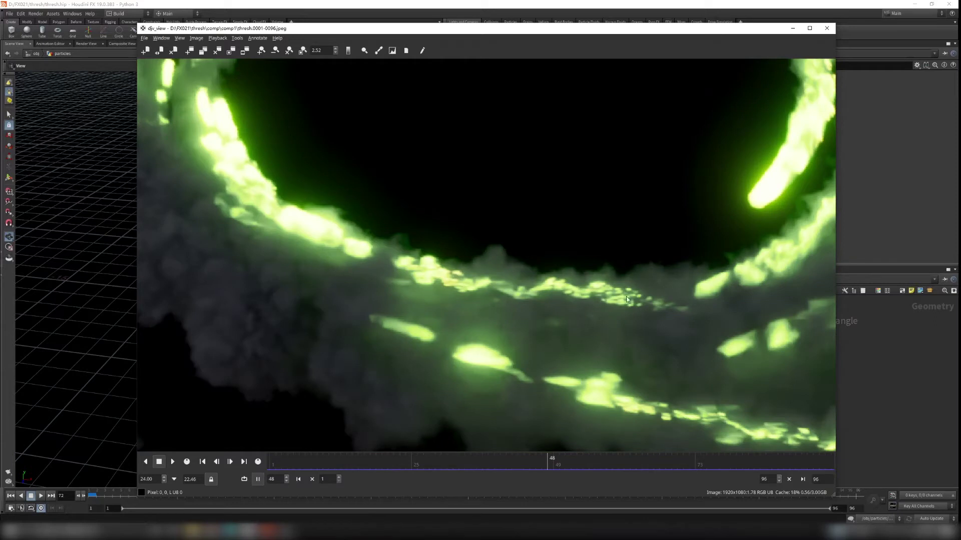
# Step: Examine the whole ring and its upper streaks at frame 48 of the render, then return to Houdini
pyautogui.scroll(-8, 561, 258)
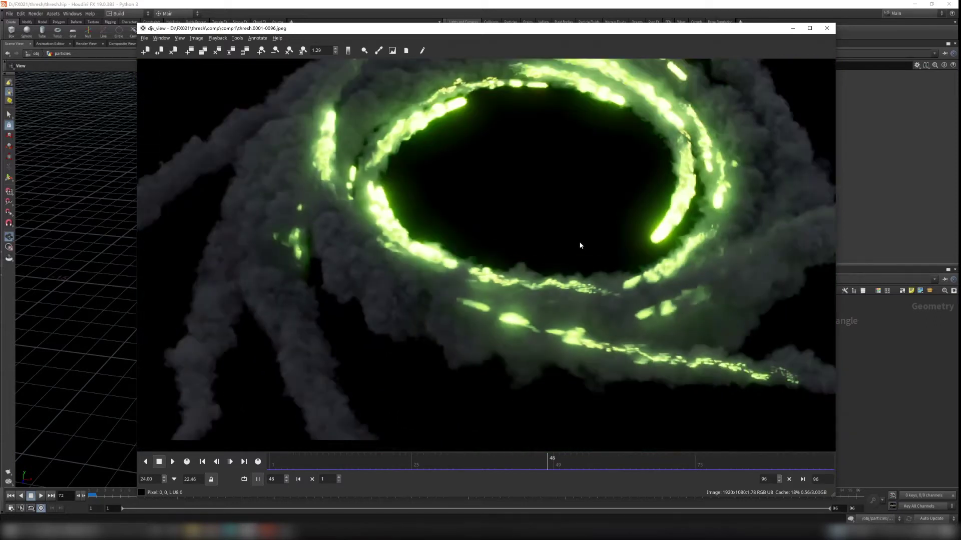
pyautogui.scroll(2, 549, 262)
pyautogui.scroll(2, 463, 168)
pyautogui.scroll(5, 460, 173)
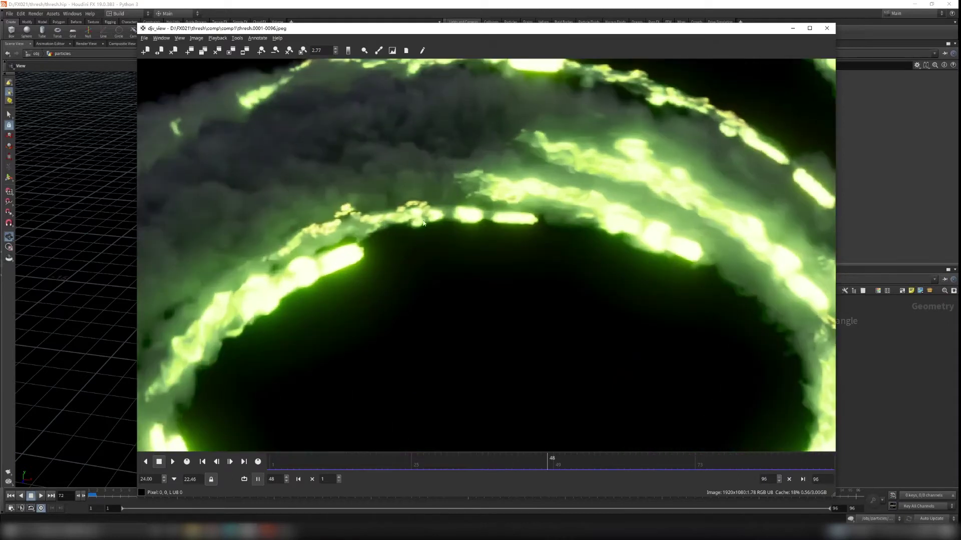
pyautogui.moveTo(405, 218); pyautogui.dragTo(529, 219, button='middle')
pyautogui.scroll(3, 520, 220)
pyautogui.scroll(-6, 427, 248)
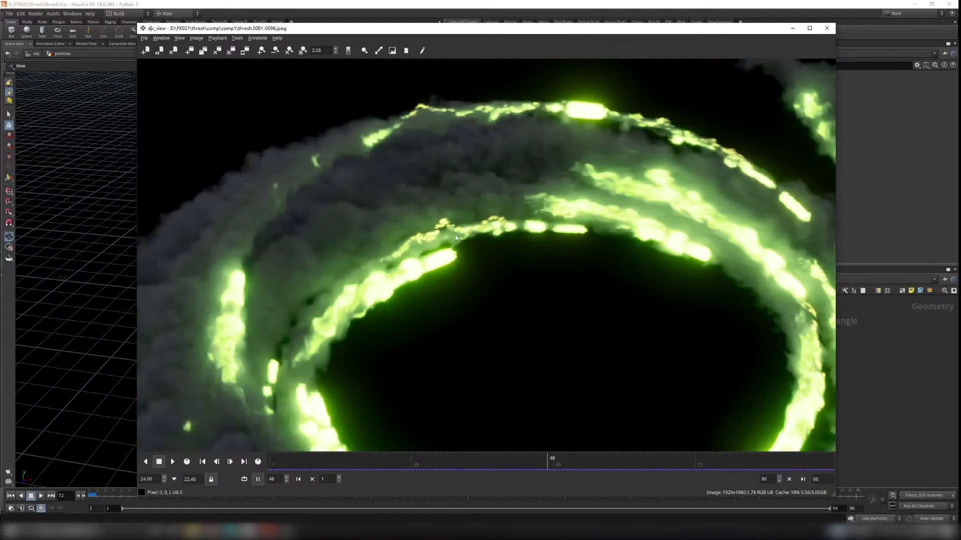
pyautogui.scroll(-5, 461, 231)
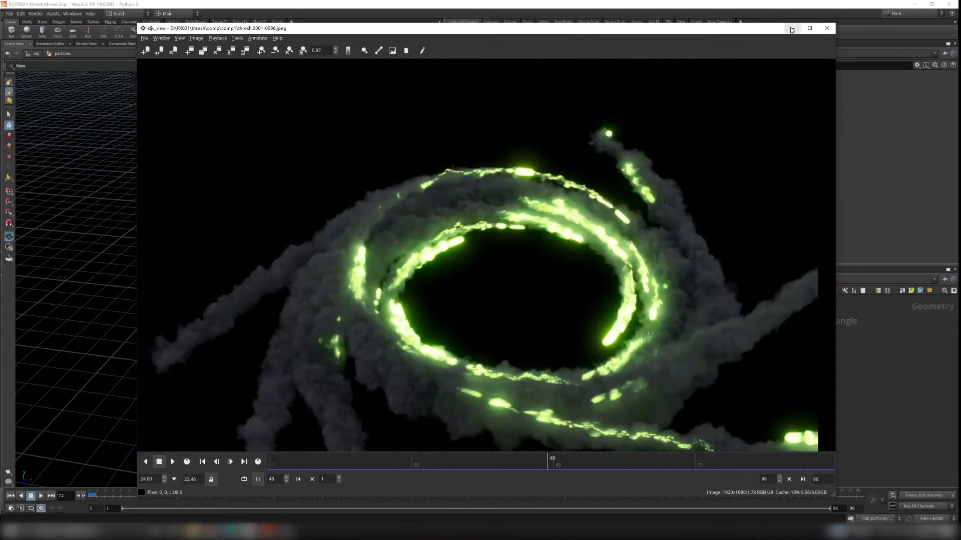
pyautogui.click(793, 29)
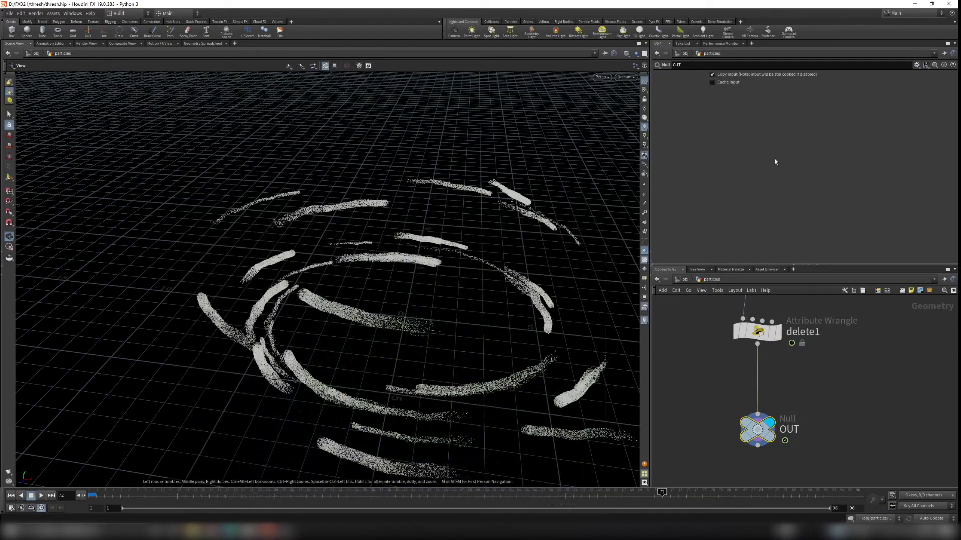
# Step: Look into the smoke_trail_main network from the object level, then reopen the particles network
pyautogui.click(685, 280)
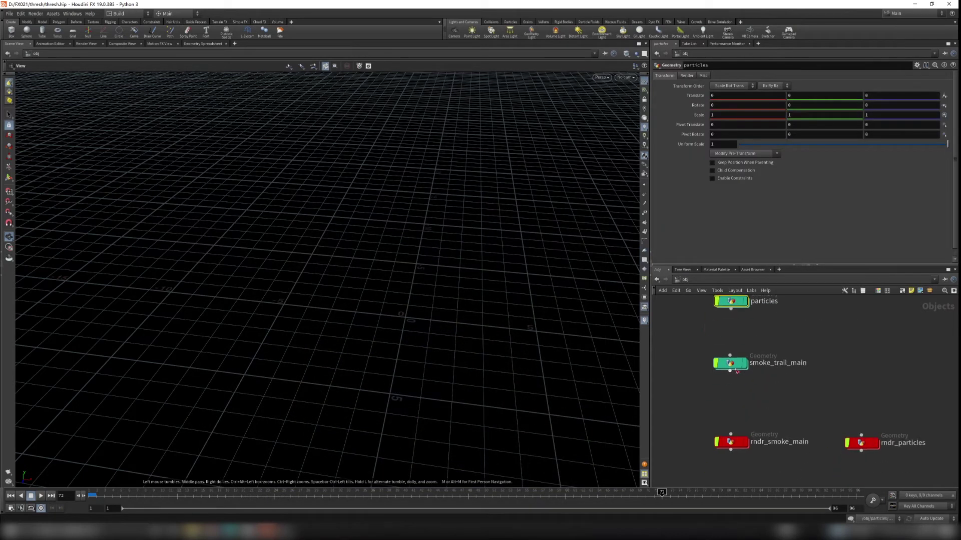
pyautogui.click(732, 365)
pyautogui.doubleClick(732, 364)
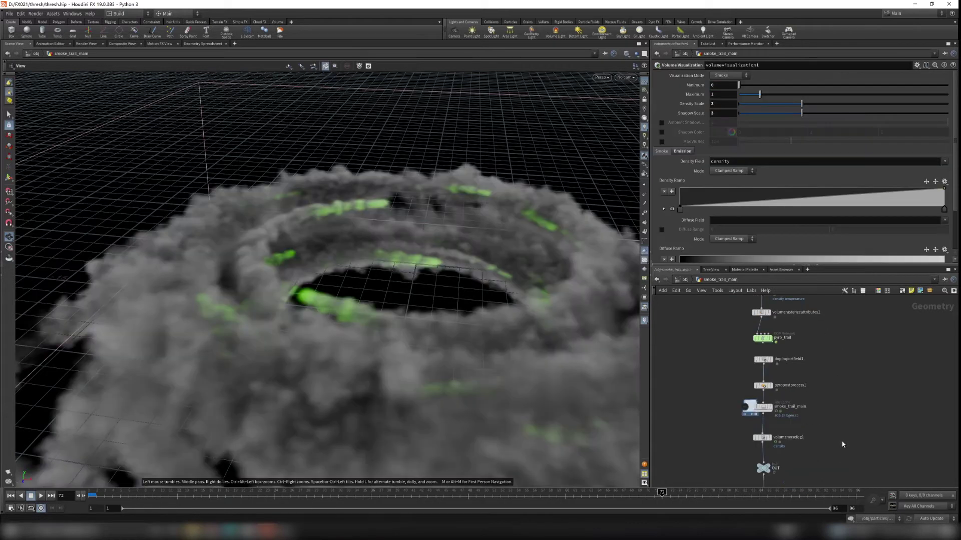
pyautogui.click(689, 280)
pyautogui.doubleClick(737, 360)
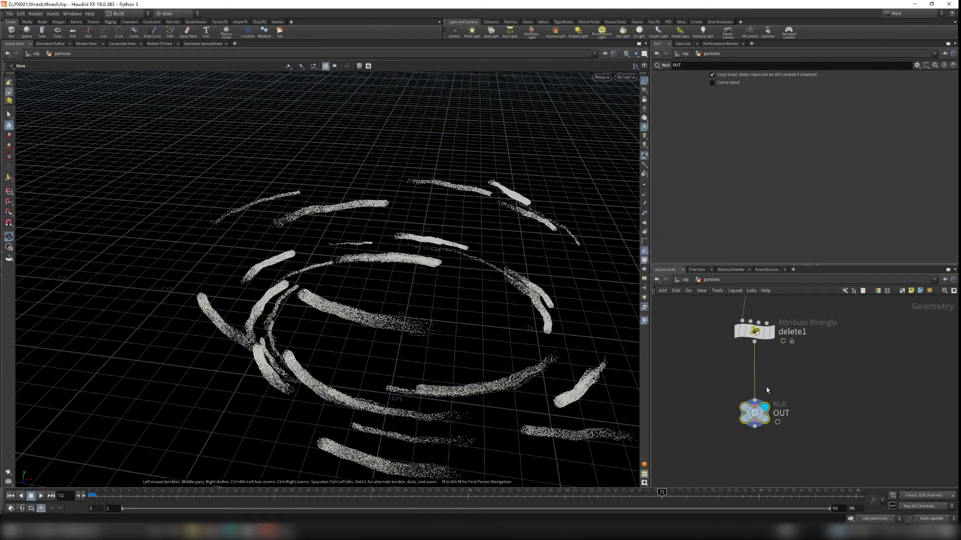
# Step: Return to the object level and check the rndr_particles and rndr_smoke_main render objects one after the other
pyautogui.click(685, 280)
pyautogui.moveTo(871, 438); pyautogui.dragTo(798, 324, button='middle')
pyautogui.moveTo(758, 374); pyautogui.dragTo(789, 395)
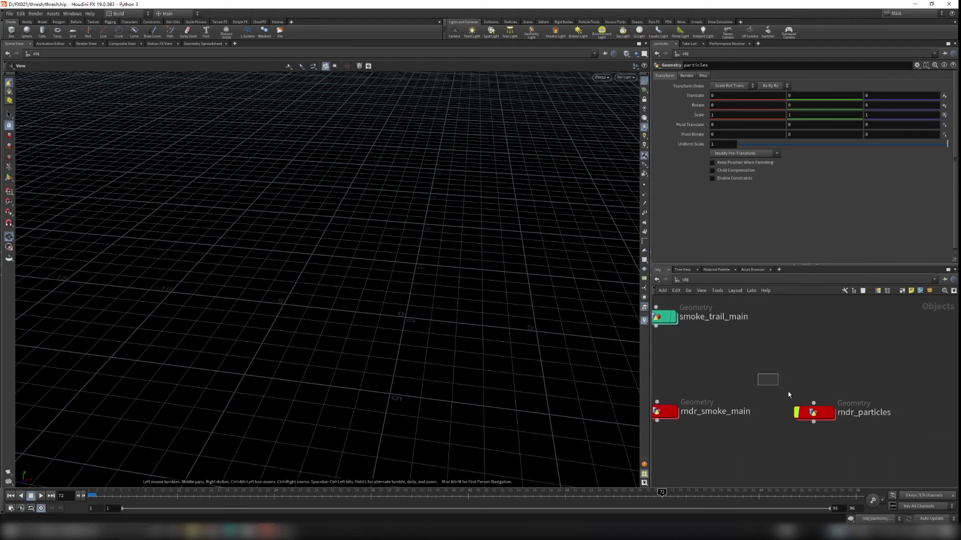
pyautogui.click(815, 412)
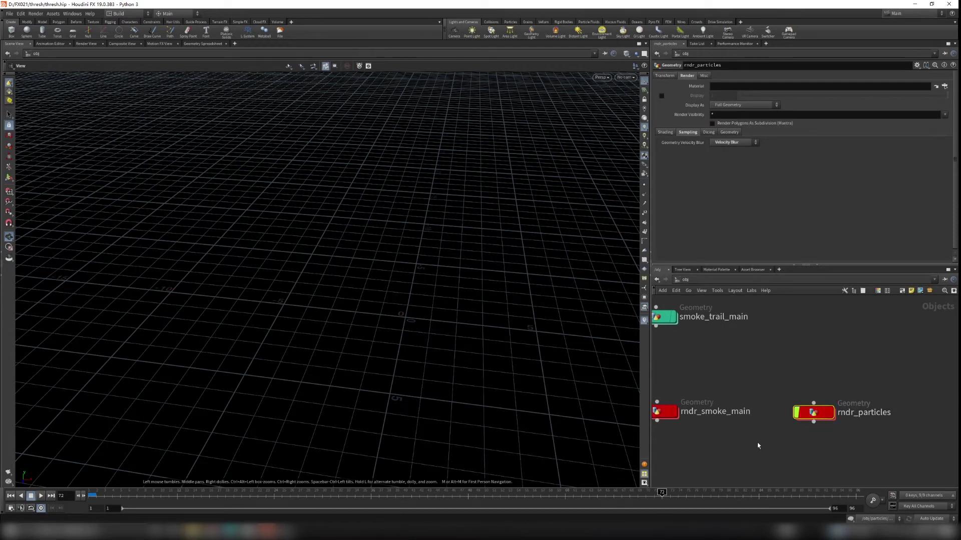
pyautogui.moveTo(752, 441); pyautogui.dragTo(844, 427, button='middle')
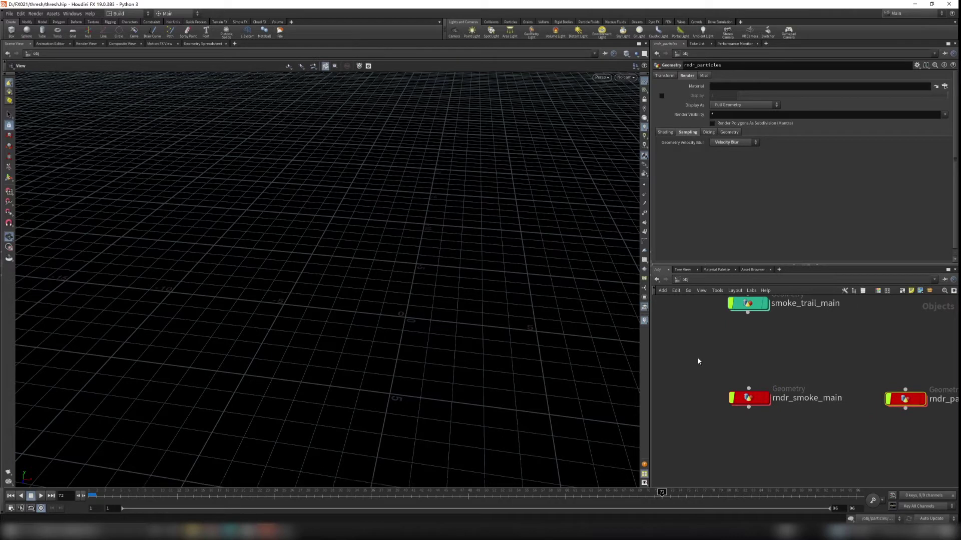
pyautogui.moveTo(799, 360); pyautogui.dragTo(762, 355, button='middle')
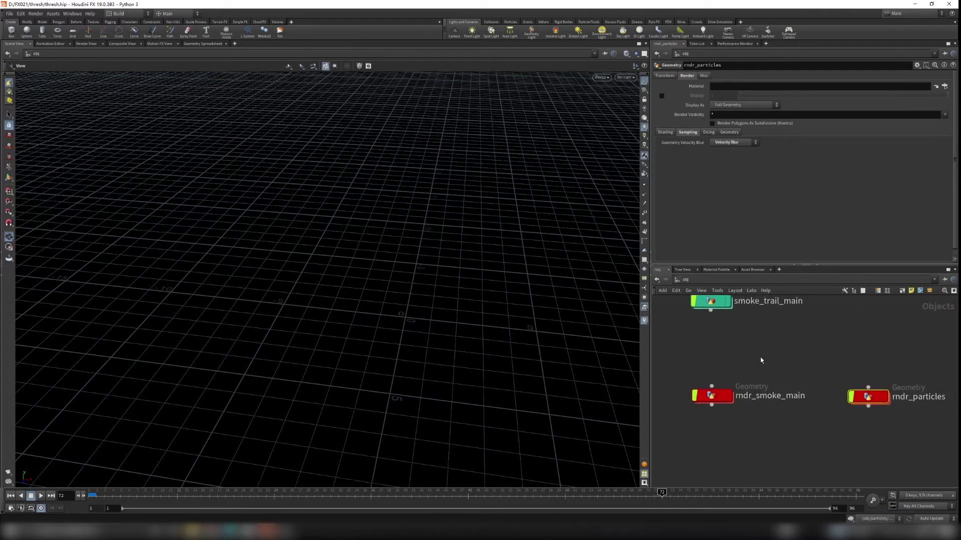
pyautogui.click(712, 396)
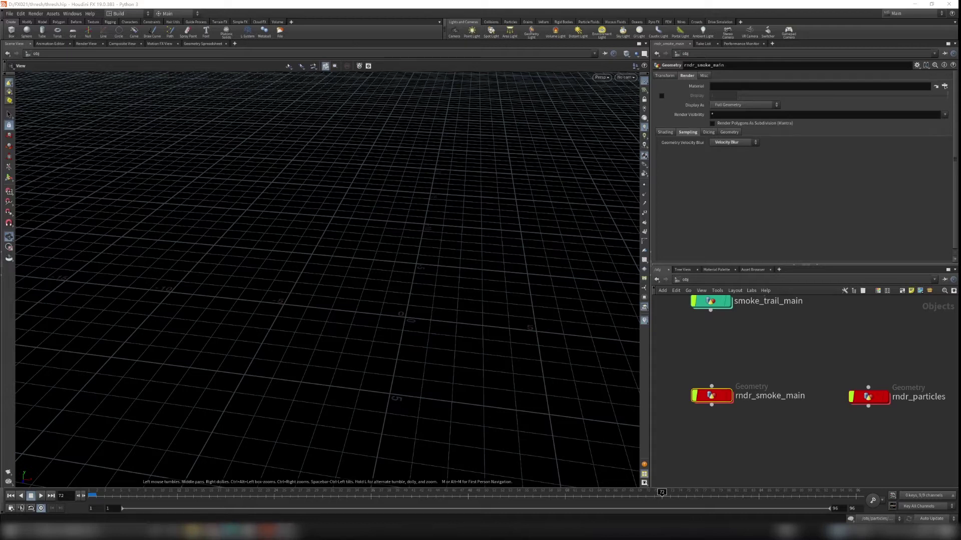
# Step: Reopen the djv_view render at frame 48, compare its glowing particles with the smoke, then return to Houdini
pyautogui.click(253, 534)
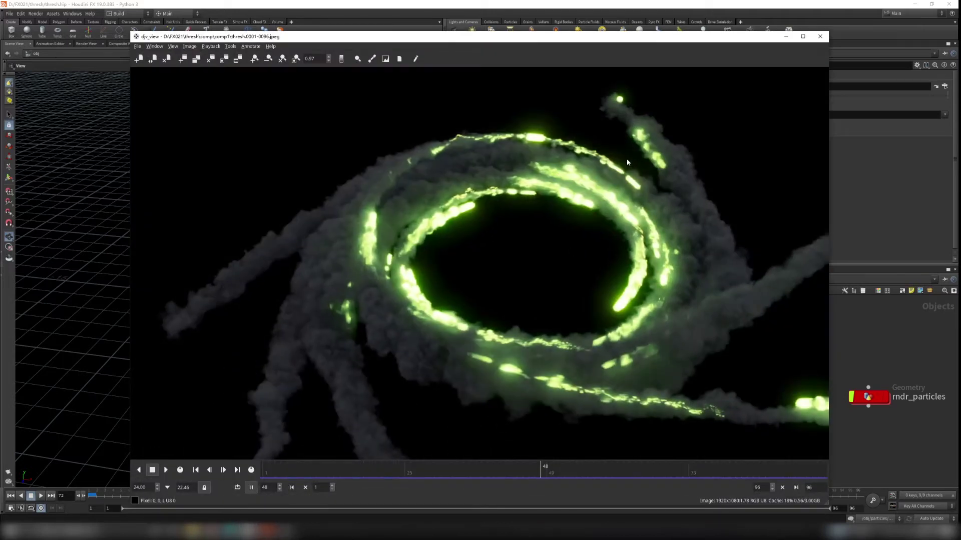
pyautogui.scroll(2, 642, 213)
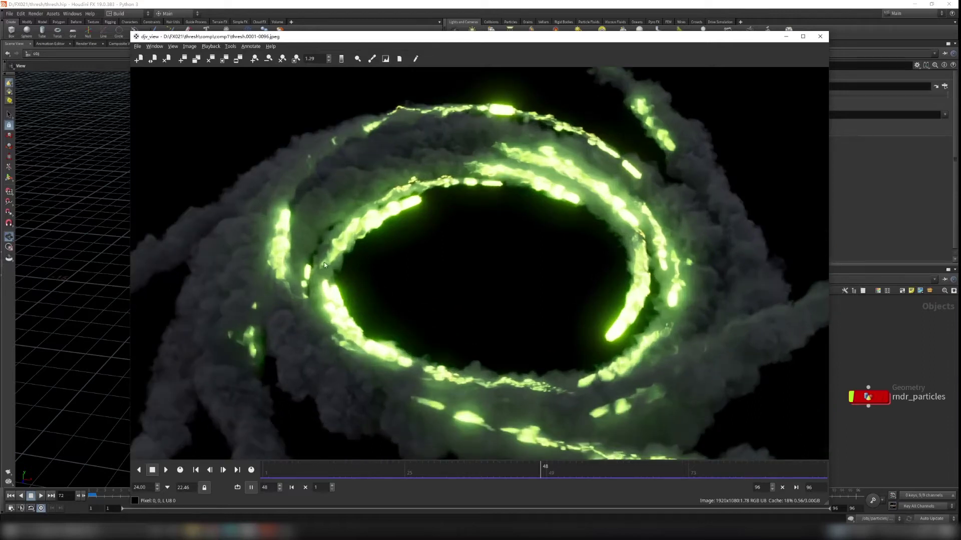
pyautogui.click(786, 36)
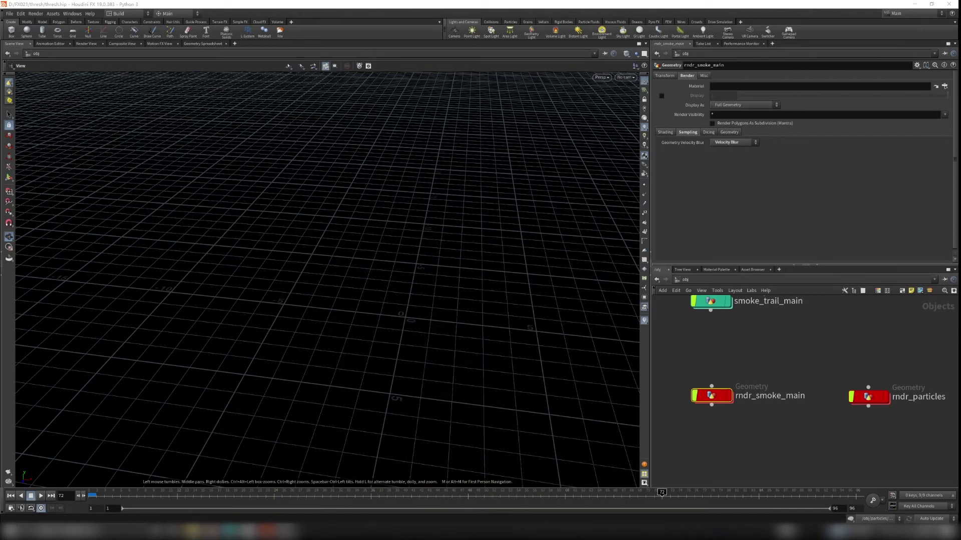
pyautogui.click(287, 531)
pyautogui.scroll(3, 513, 326)
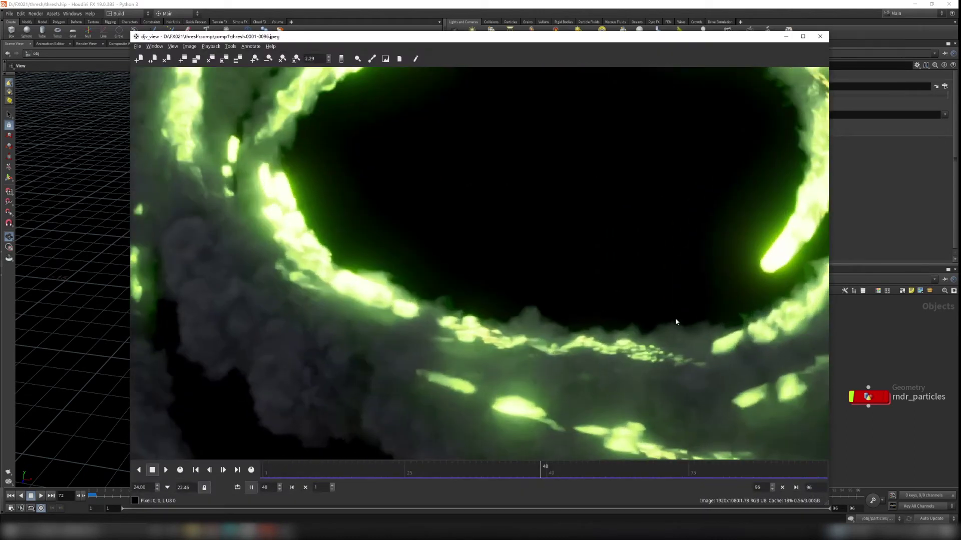
pyautogui.click(786, 36)
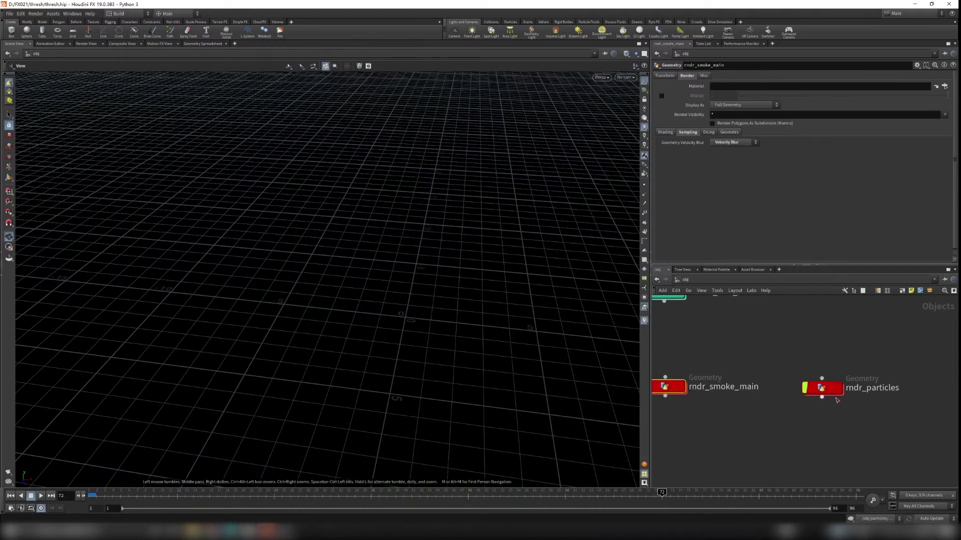
# Step: Open the rndr_particles network, display object_merge1 and examine the particles it brings in from /obj/particles/OUT
pyautogui.doubleClick(823, 393)
pyautogui.moveTo(869, 360); pyautogui.dragTo(866, 457, button='middle')
pyautogui.scroll(3, 866, 456)
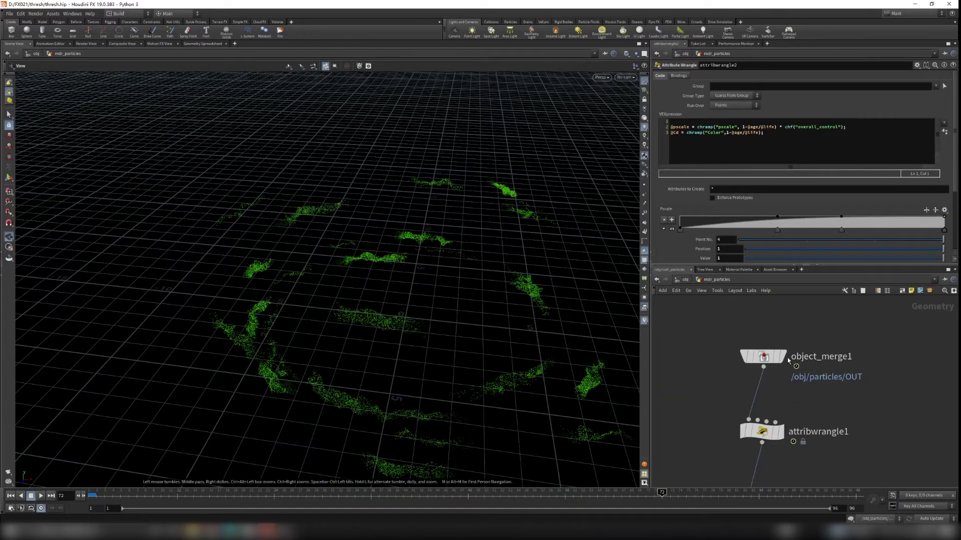
pyautogui.click(785, 357)
pyautogui.click(763, 356)
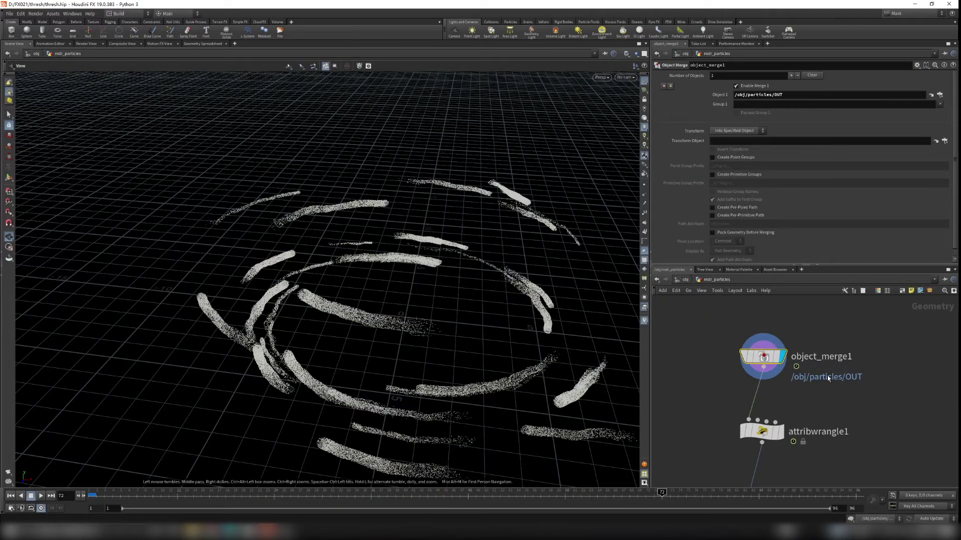
pyautogui.moveTo(526, 384); pyautogui.dragTo(441, 288)
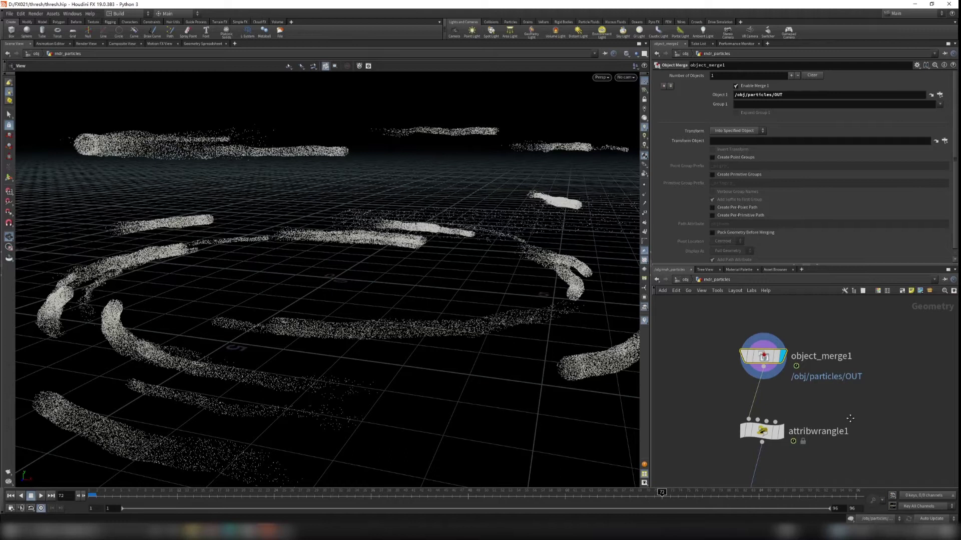
# Step: Select attribwrangle1 and place the text cursor after the closing brace of its age_threshold VEXpression
pyautogui.moveTo(850, 419); pyautogui.dragTo(849, 402, button='middle')
pyautogui.click(760, 415)
pyautogui.moveTo(469, 265); pyautogui.dragTo(500, 270)
pyautogui.click(679, 132)
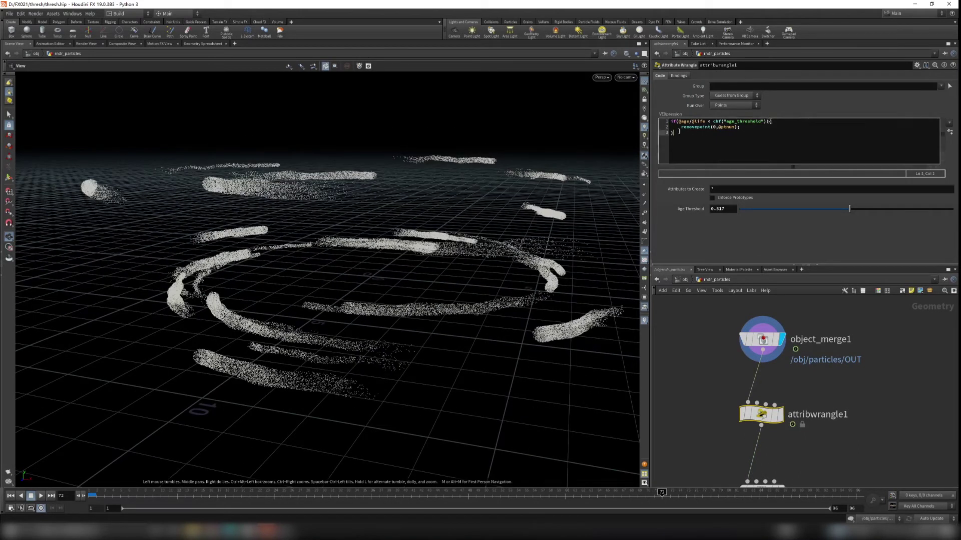
# Step: Display attribwrangle1 and object_merge1 alternately to compare the thinned trails with the incoming particles, ending on attribwrangle1
pyautogui.click(780, 415)
pyautogui.moveTo(505, 280); pyautogui.dragTo(505, 313)
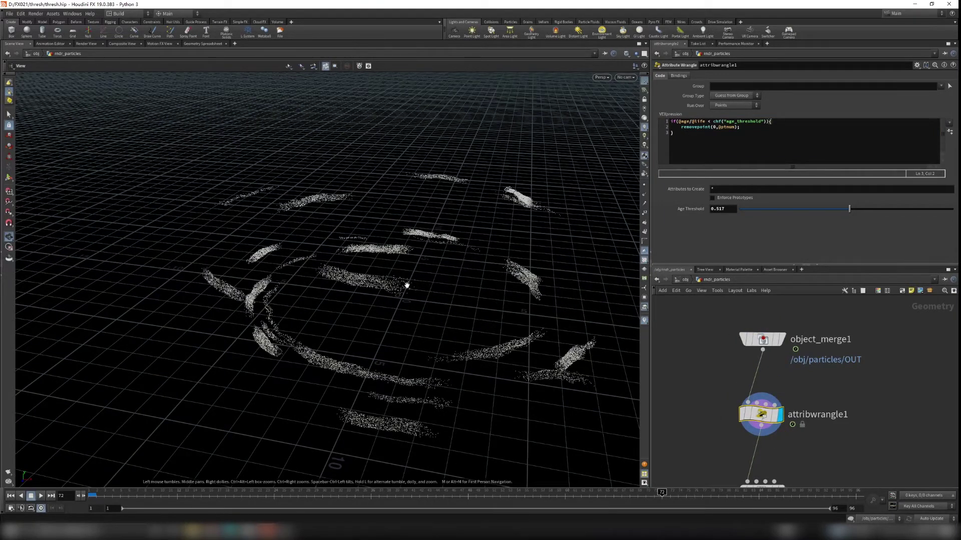
pyautogui.click(782, 340)
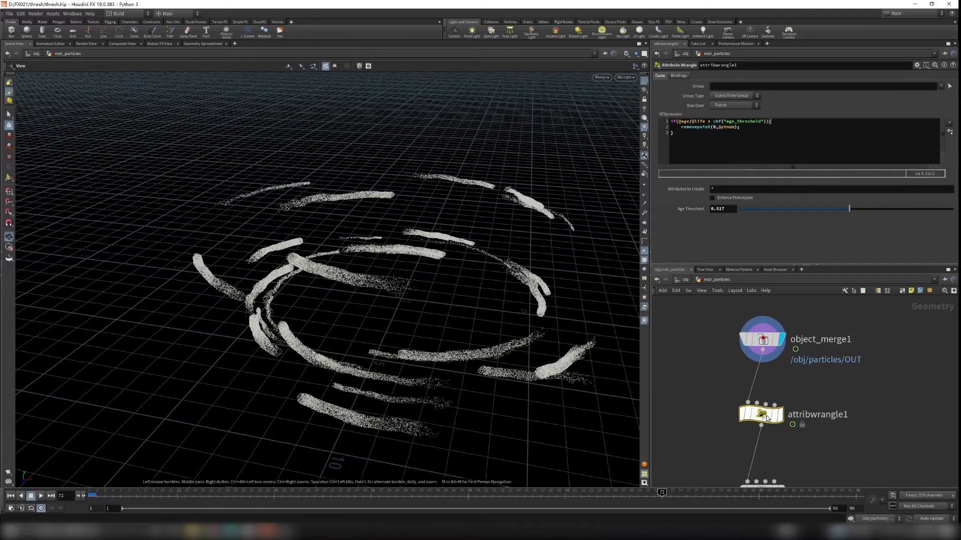
pyautogui.click(782, 420)
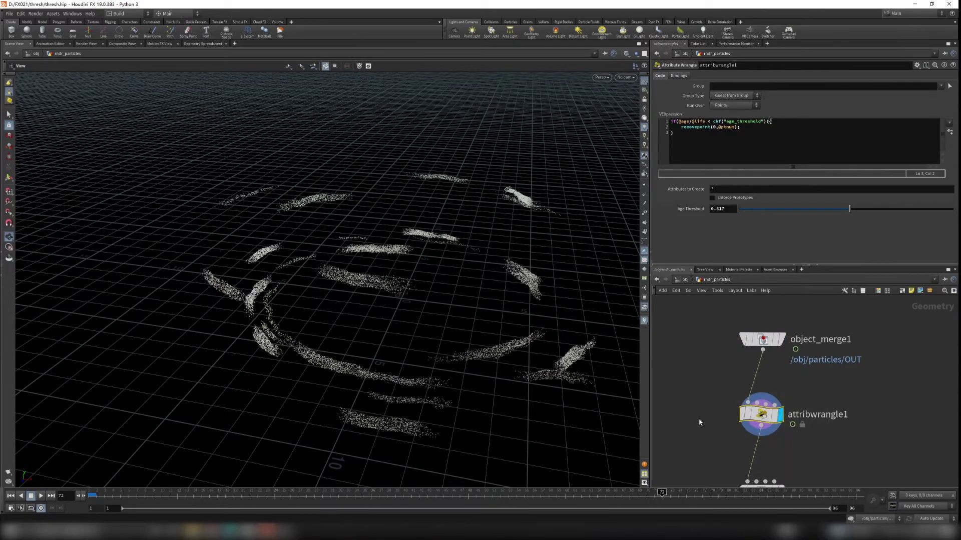
# Step: Display attribvop1 and examine how it distorts the particle trails coming from attribwrangle1
pyautogui.moveTo(814, 449); pyautogui.dragTo(826, 394, button='middle')
pyautogui.moveTo(372, 280); pyautogui.dragTo(422, 262)
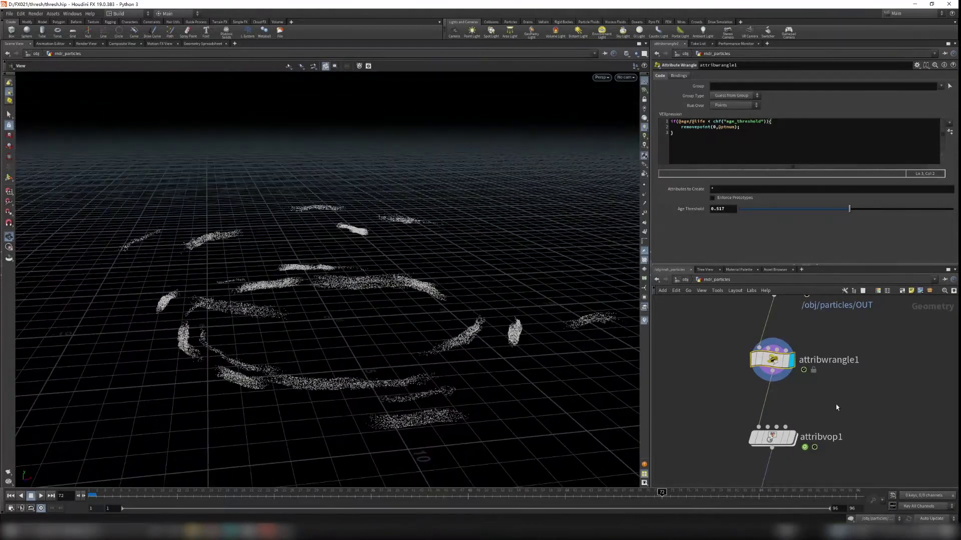
pyautogui.moveTo(837, 407); pyautogui.dragTo(835, 386, button='middle')
pyautogui.moveTo(429, 326); pyautogui.dragTo(459, 271)
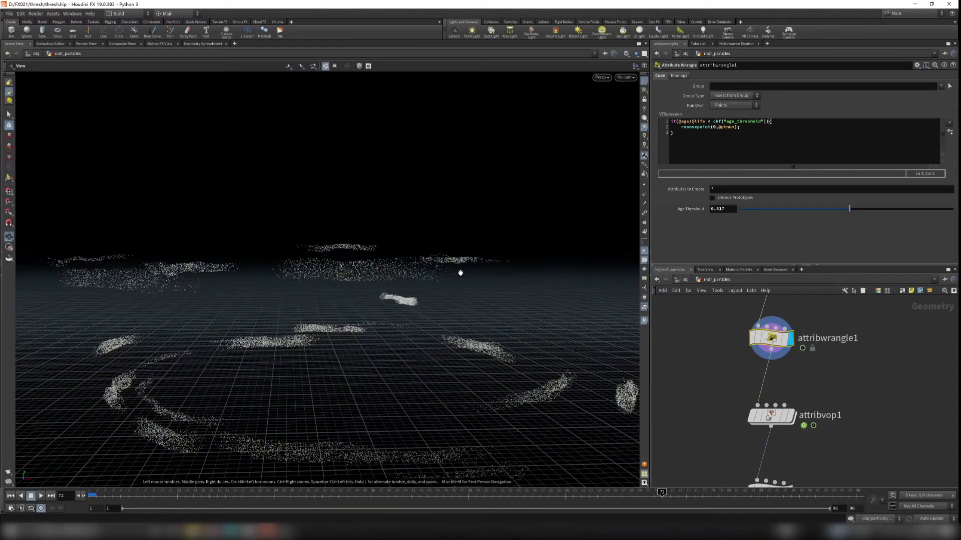
pyautogui.click(793, 419)
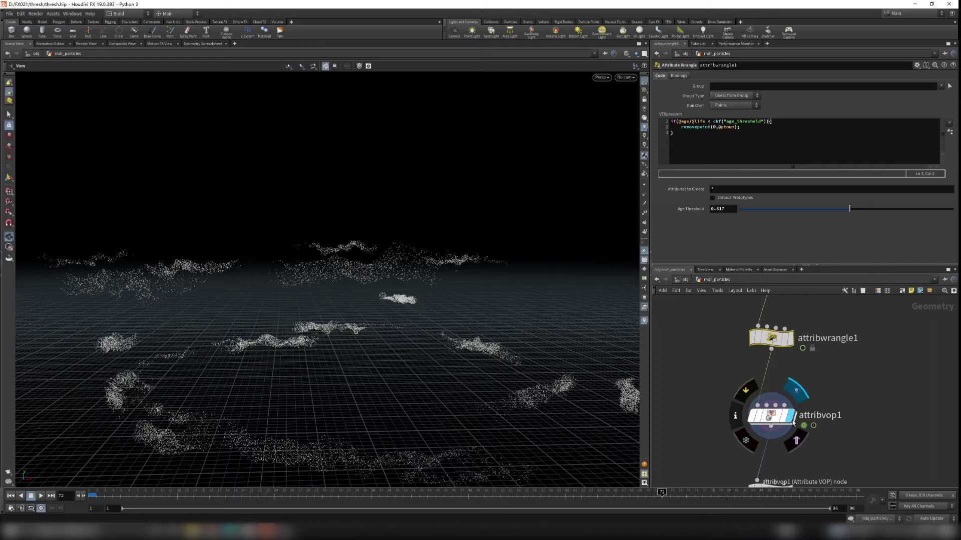
pyautogui.moveTo(412, 324); pyautogui.dragTo(282, 360)
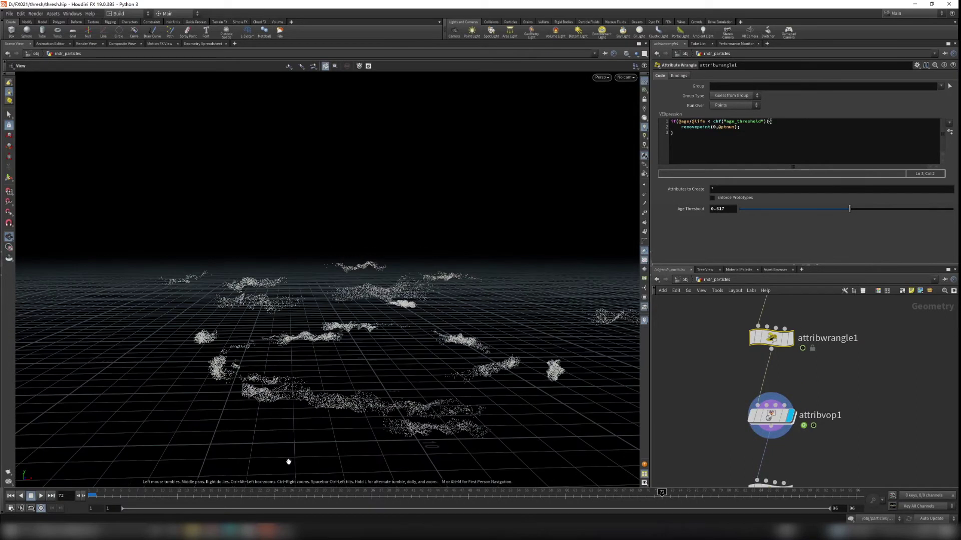
# Step: Play the animation with attribvop1 displayed and again with attribwrangle1 displayed, then stop and show attribvop1 again
pyautogui.click(41, 497)
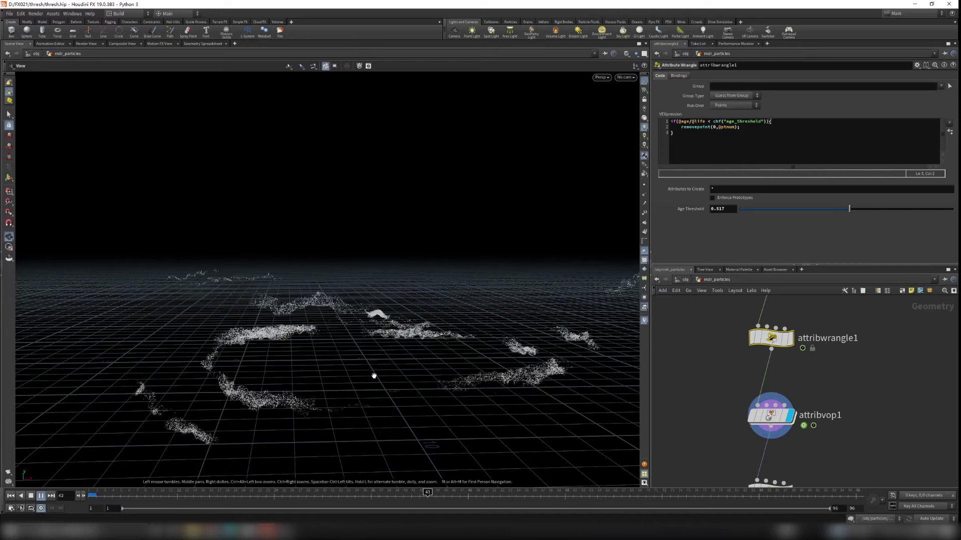
pyautogui.click(41, 495)
pyautogui.click(791, 338)
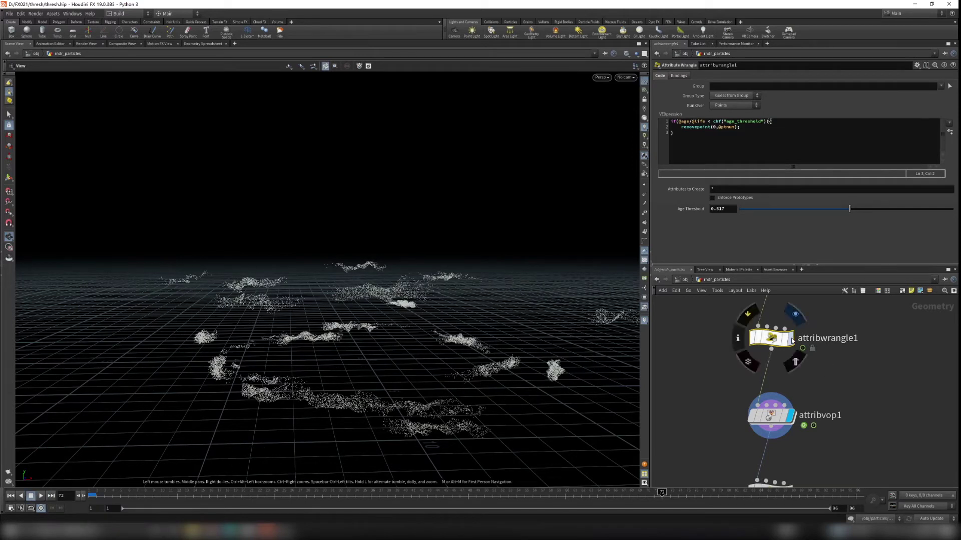
pyautogui.click(41, 497)
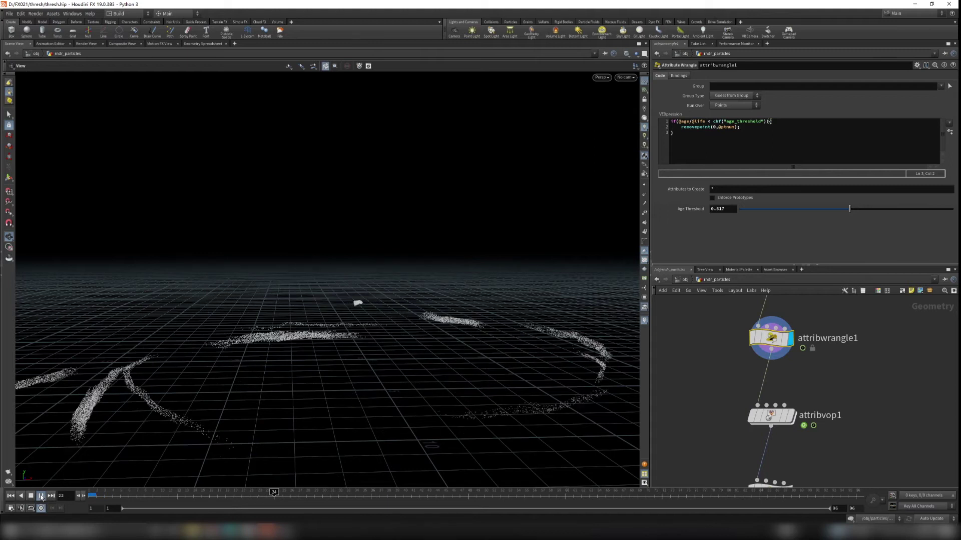
pyautogui.click(790, 416)
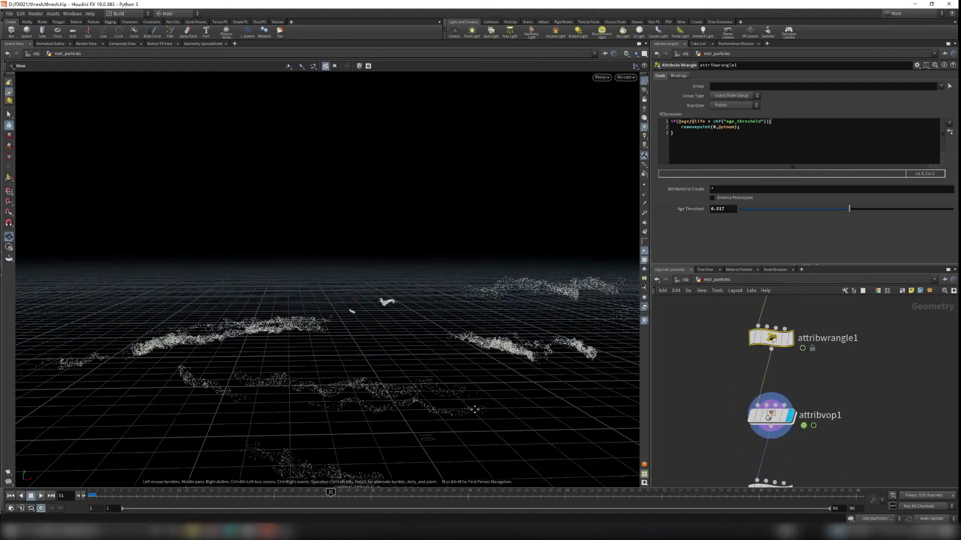
# Step: Open the attribvop1 network and select curlnoise1 to inspect its noise parameters and its connection into add1
pyautogui.doubleClick(764, 419)
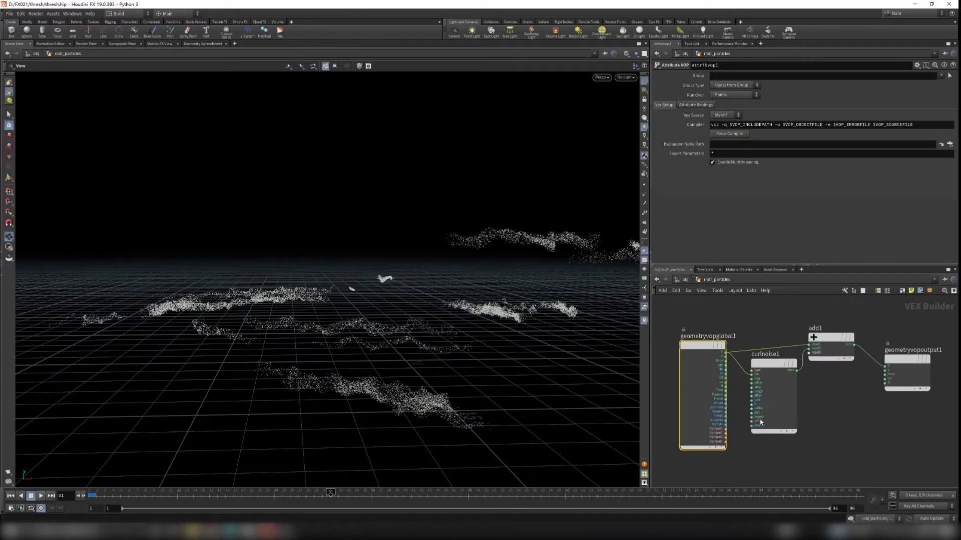
pyautogui.scroll(2, 731, 390)
pyautogui.scroll(2, 720, 380)
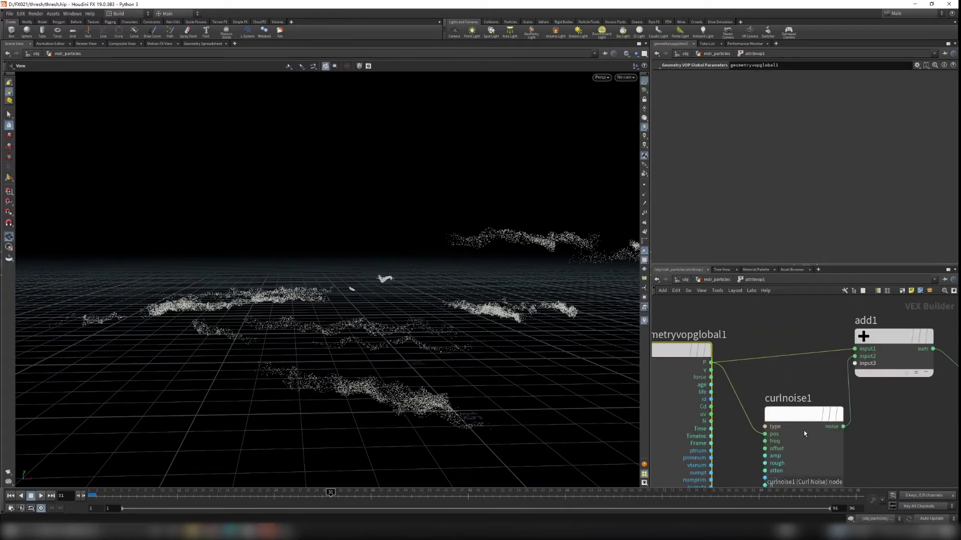
pyautogui.scroll(-1, 803, 433)
pyautogui.click(800, 417)
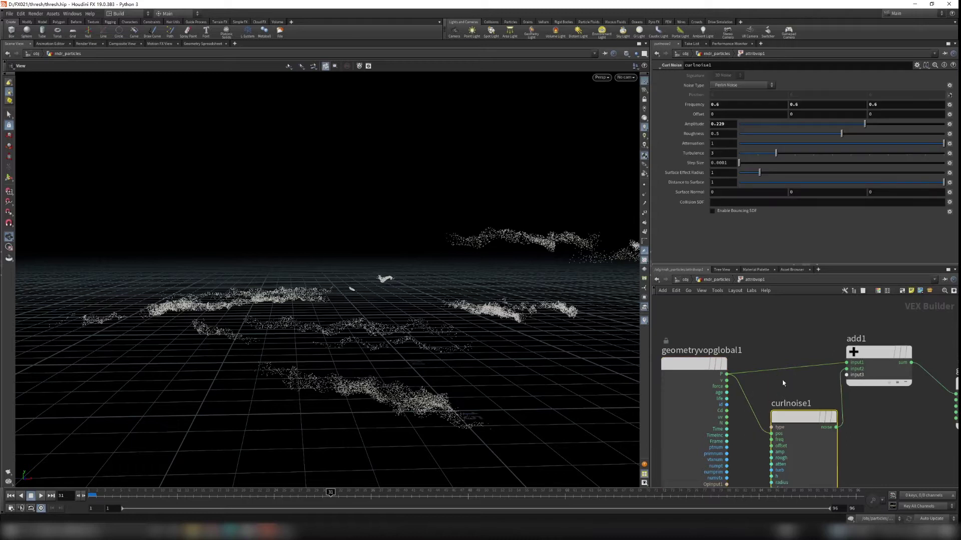
pyautogui.moveTo(879, 326); pyautogui.dragTo(805, 331, button='middle')
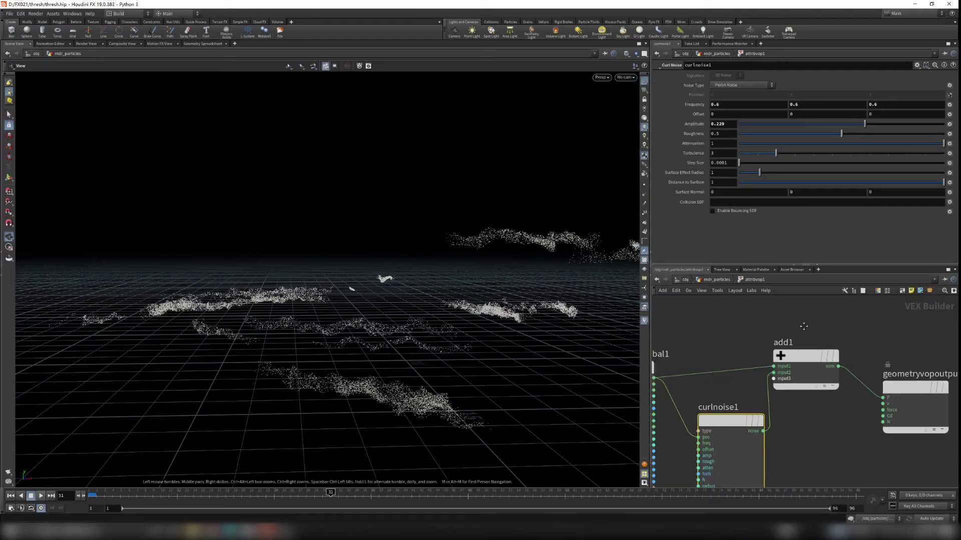
# Step: Add an Anti-Aliased Noise node, feed it the P attribute and connect its noise output to input2 of add1
pyautogui.scroll(2, 887, 391)
pyautogui.scroll(-2, 828, 437)
pyautogui.moveTo(829, 440); pyautogui.dragTo(867, 400, button='middle')
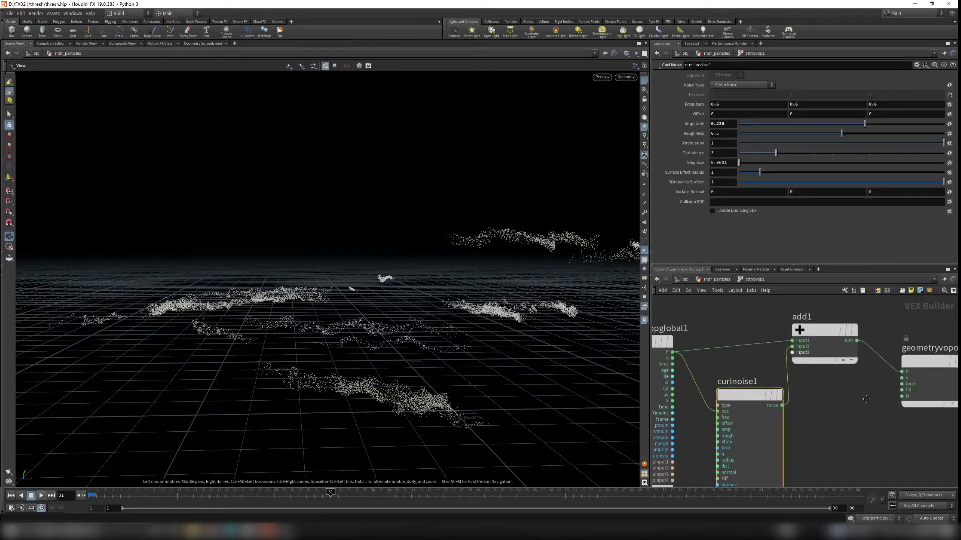
pyautogui.press('Tab')
pyautogui.write('aanoise')
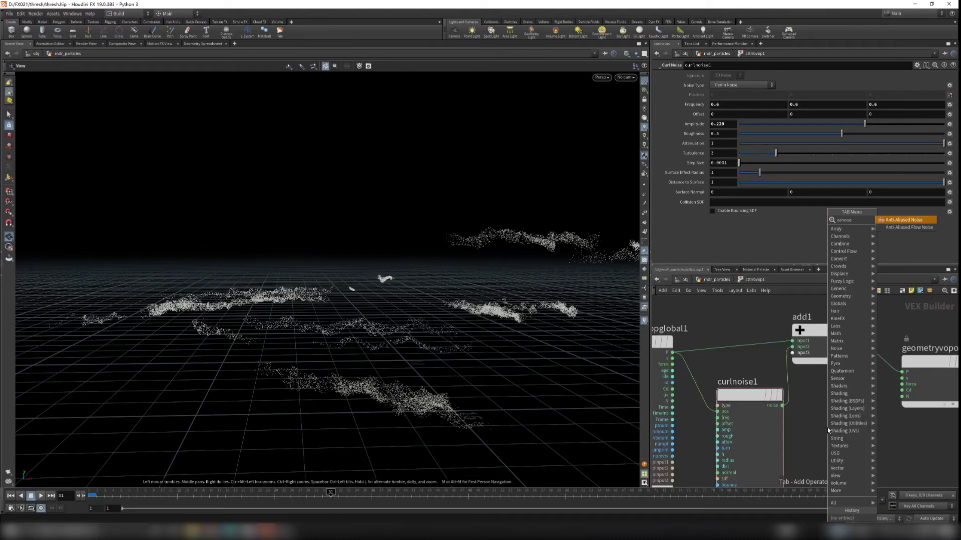
pyautogui.press('Return')
pyautogui.click(828, 427)
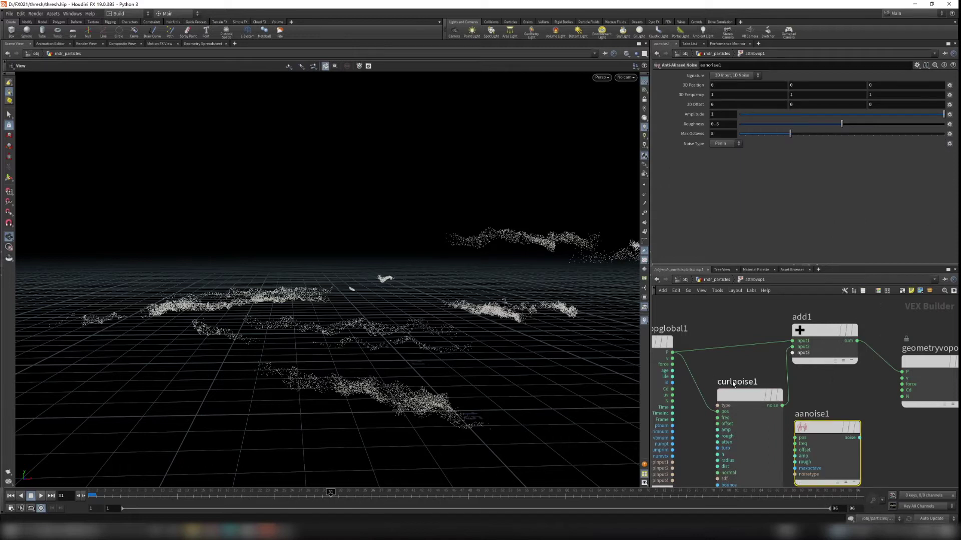
pyautogui.click(672, 353)
pyautogui.moveTo(811, 433); pyautogui.dragTo(792, 347)
pyautogui.moveTo(495, 331); pyautogui.dragTo(515, 358)
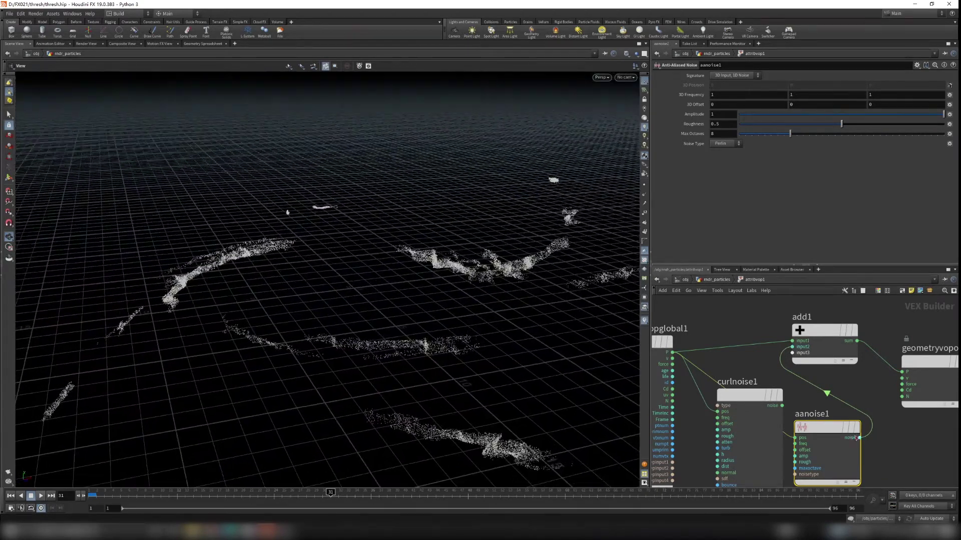
# Step: Delete the Anti-Aliased Noise node and reconnect curlnoise1's noise output to input2 of add1
pyautogui.moveTo(840, 431)
pyautogui.press('Delete')
pyautogui.click(781, 406)
pyautogui.click(792, 353)
# Step: Check the promotion options for curlnoise1's Frequency, dismiss them, and undo a trial change of the Frequency value
pyautogui.click(749, 395)
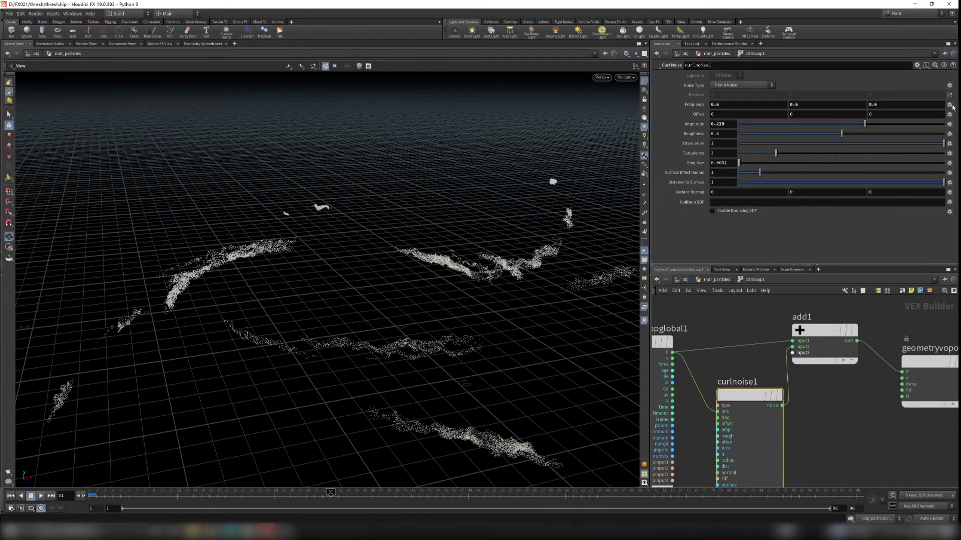
pyautogui.click(950, 105)
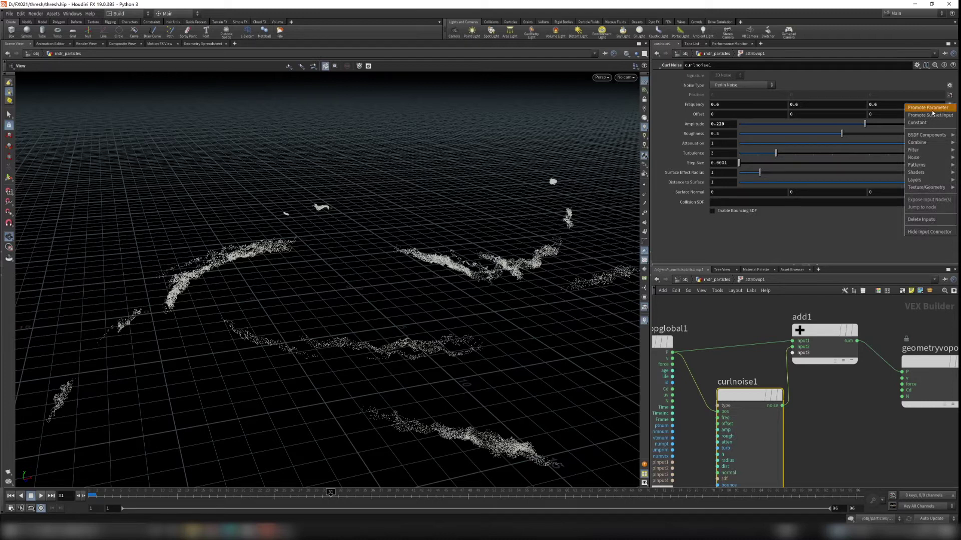
pyautogui.click(842, 429)
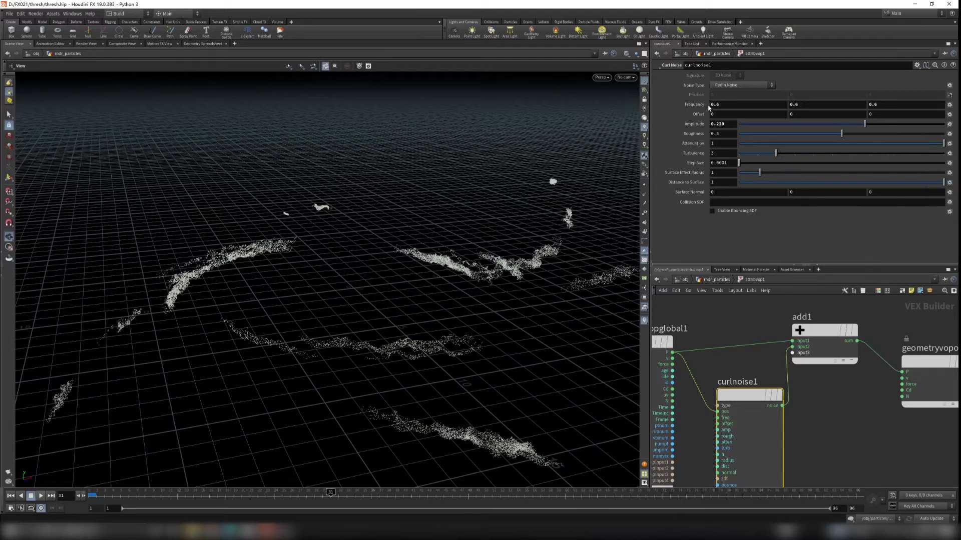
pyautogui.moveTo(694, 106)
pyautogui.mouseDown(button='middle')
pyautogui.moveTo(681, 98)
pyautogui.moveTo(690, 107)
pyautogui.mouseUp(button='middle')
pyautogui.hotkey('ctrl', 'z')
# Step: Return to the rndr_particles network, then display and select attribwrangle2 below attribvop1
pyautogui.moveTo(476, 375)
pyautogui.mouseDown()
pyautogui.moveTo(440, 348)
pyautogui.moveTo(483, 354)
pyautogui.moveTo(542, 332)
pyautogui.moveTo(497, 341)
pyautogui.moveTo(556, 349)
pyautogui.mouseUp()
pyautogui.scroll(-3, 703, 328)
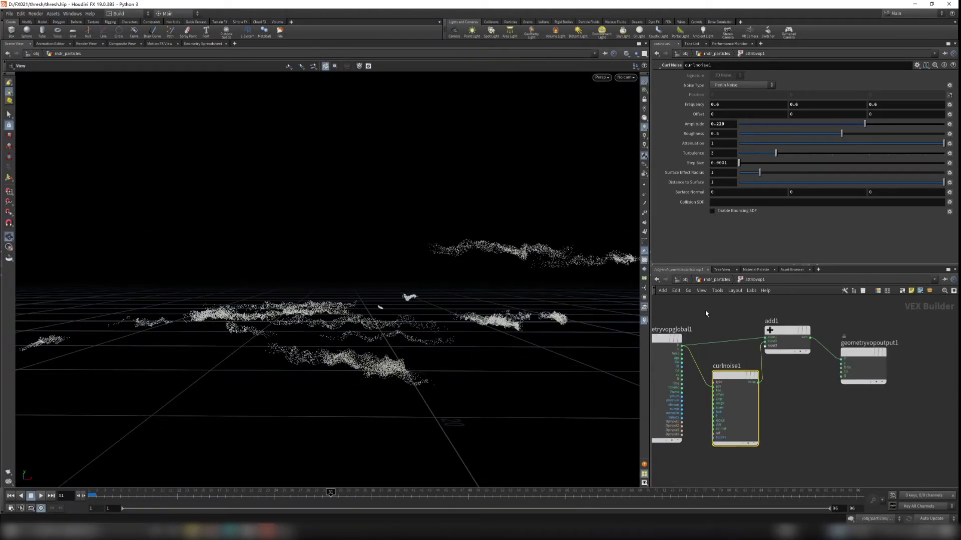
pyautogui.click(716, 279)
pyautogui.moveTo(849, 381); pyautogui.dragTo(848, 370, button='middle')
pyautogui.moveTo(695, 360); pyautogui.dragTo(753, 341)
pyautogui.moveTo(804, 344); pyautogui.dragTo(802, 385, button='middle')
pyautogui.moveTo(702, 320); pyautogui.dragTo(814, 348)
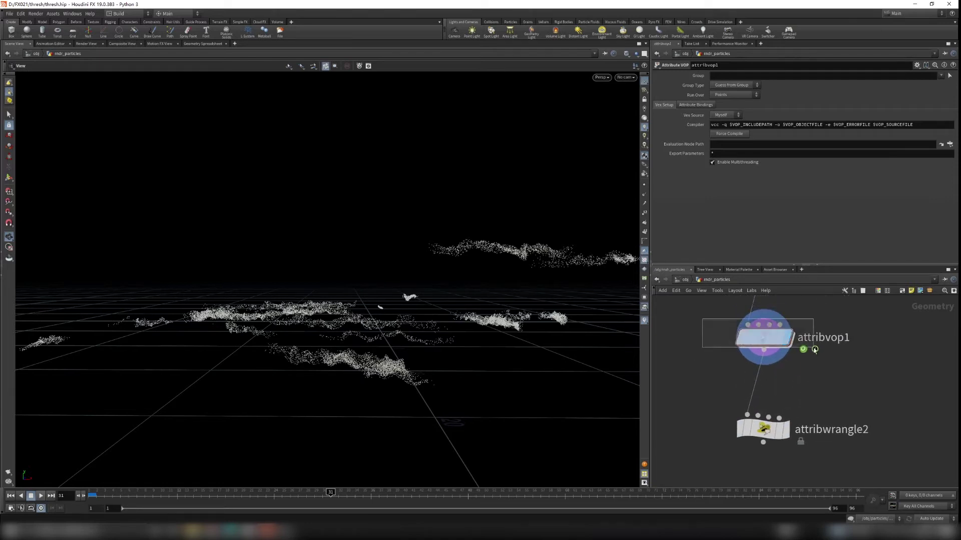
pyautogui.click(789, 431)
pyautogui.click(788, 432)
pyautogui.moveTo(668, 391); pyautogui.dragTo(838, 448)
pyautogui.moveTo(493, 321)
pyautogui.mouseDown()
pyautogui.moveTo(438, 317)
pyautogui.moveTo(527, 347)
pyautogui.moveTo(360, 396)
pyautogui.moveTo(371, 385)
pyautogui.moveTo(506, 382)
pyautogui.moveTo(498, 420)
pyautogui.moveTo(450, 358)
pyautogui.moveTo(443, 338)
pyautogui.moveTo(455, 337)
pyautogui.mouseUp()
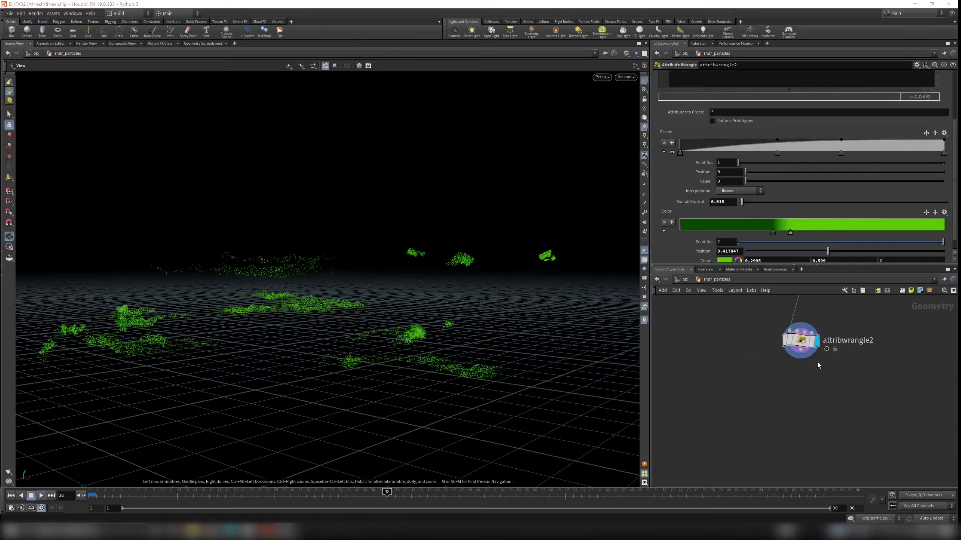
pyautogui.moveTo(818, 366); pyautogui.dragTo(794, 398, button='middle')
pyautogui.moveTo(515, 313); pyautogui.dragTo(487, 347)
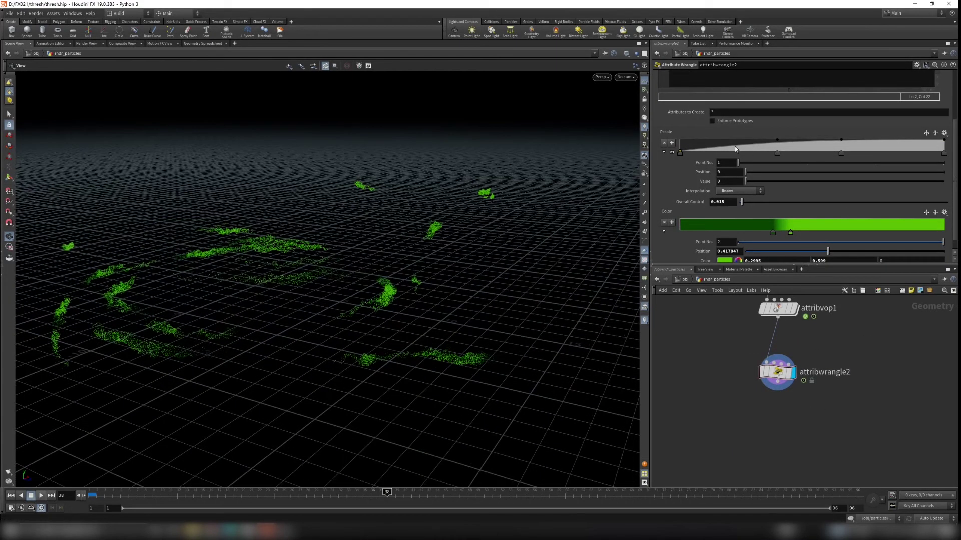
pyautogui.scroll(3, 734, 149)
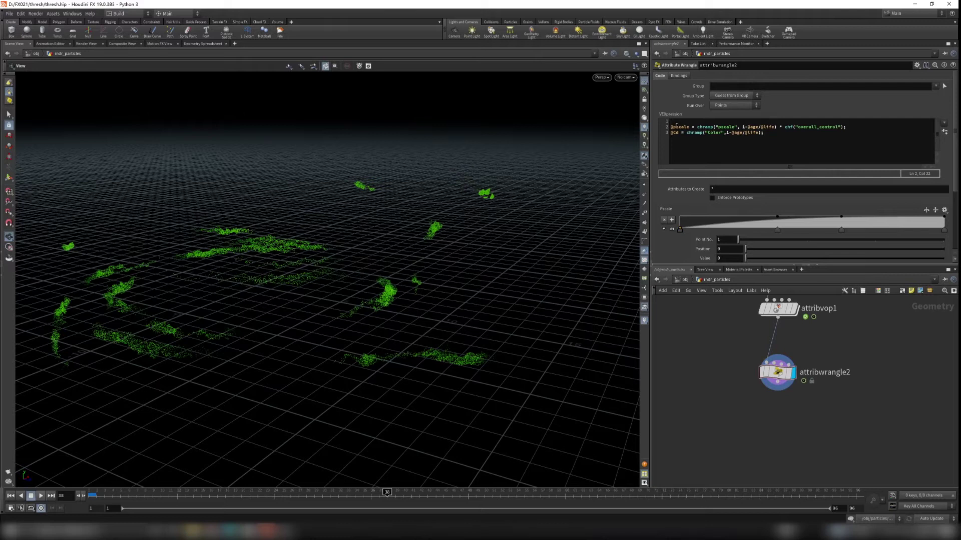
pyautogui.moveTo(529, 240); pyautogui.dragTo(397, 359)
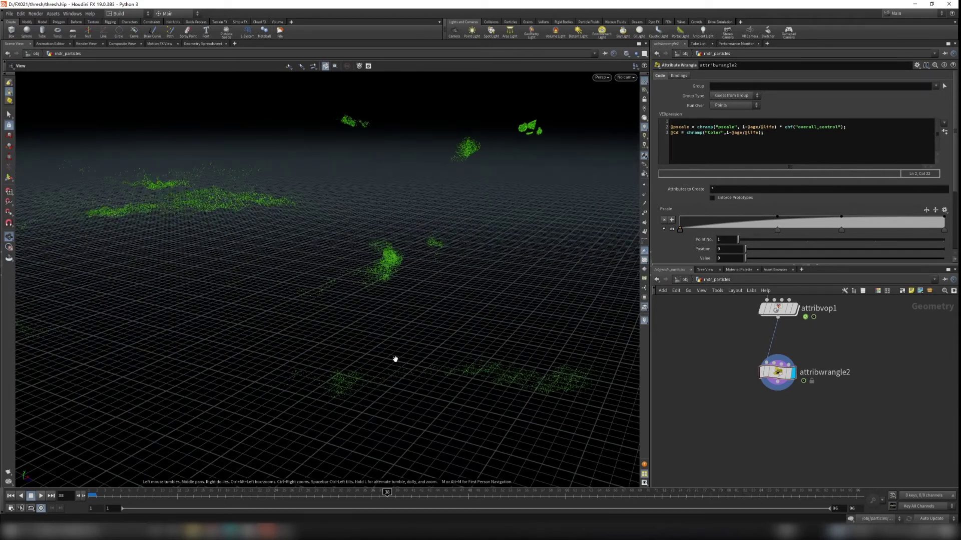
pyautogui.moveTo(356, 403); pyautogui.dragTo(280, 338)
pyautogui.moveTo(543, 292); pyautogui.dragTo(503, 354)
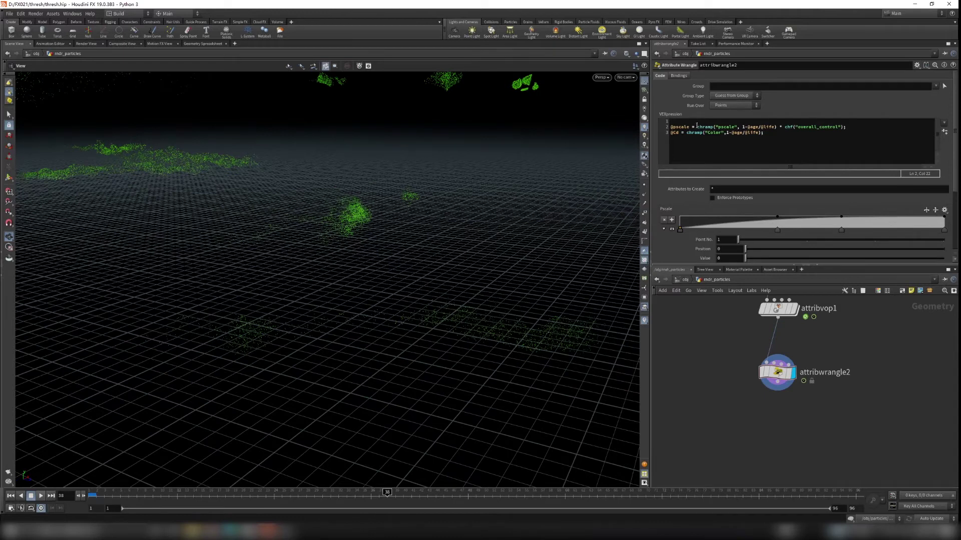
pyautogui.moveTo(696, 126); pyautogui.dragTo(831, 134)
pyautogui.click(844, 127)
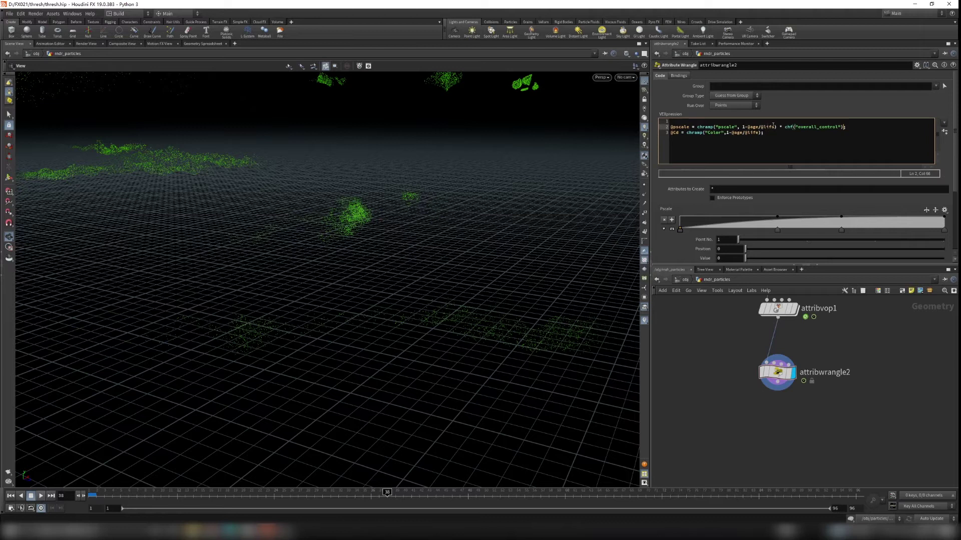
pyautogui.click(694, 121)
pyautogui.click(671, 127)
pyautogui.write('//')
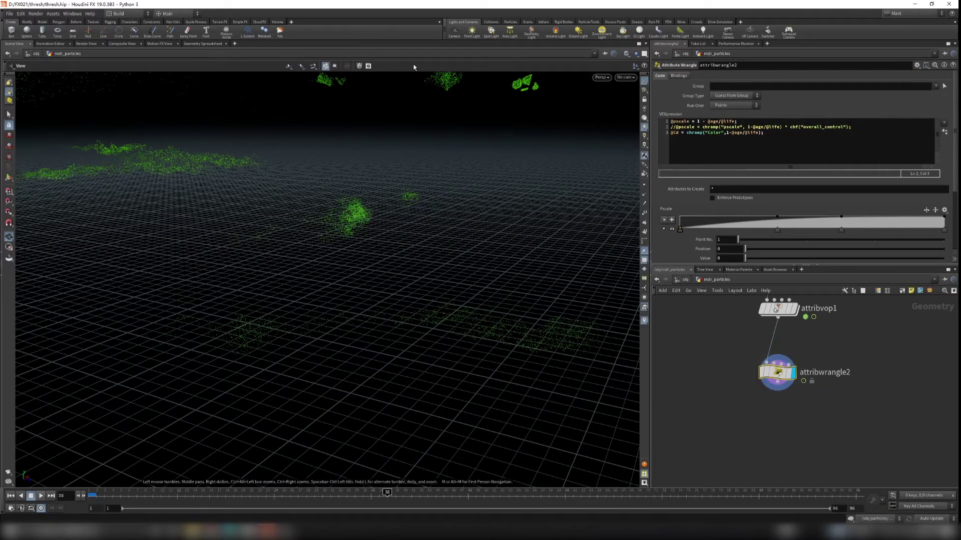
pyautogui.click(670, 133)
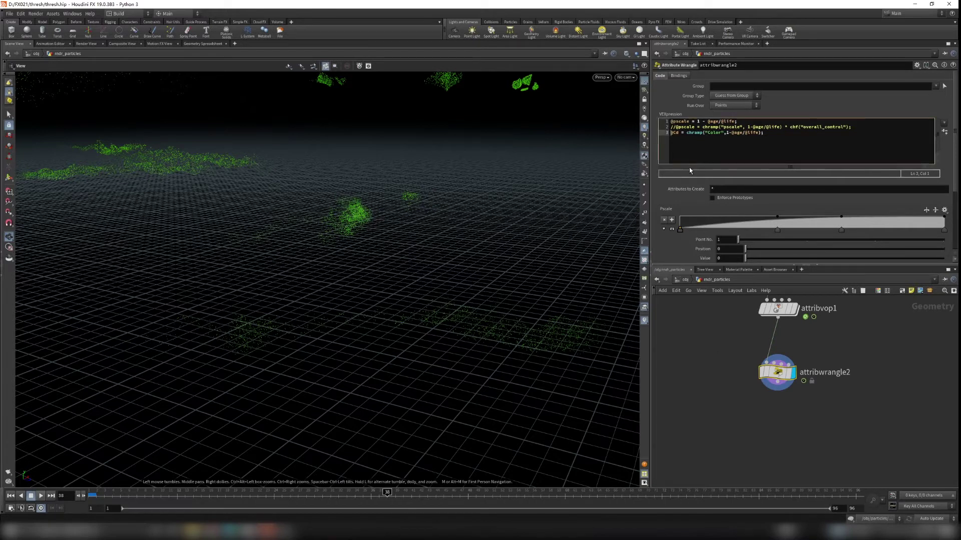
pyautogui.write('//')
pyautogui.click(742, 377)
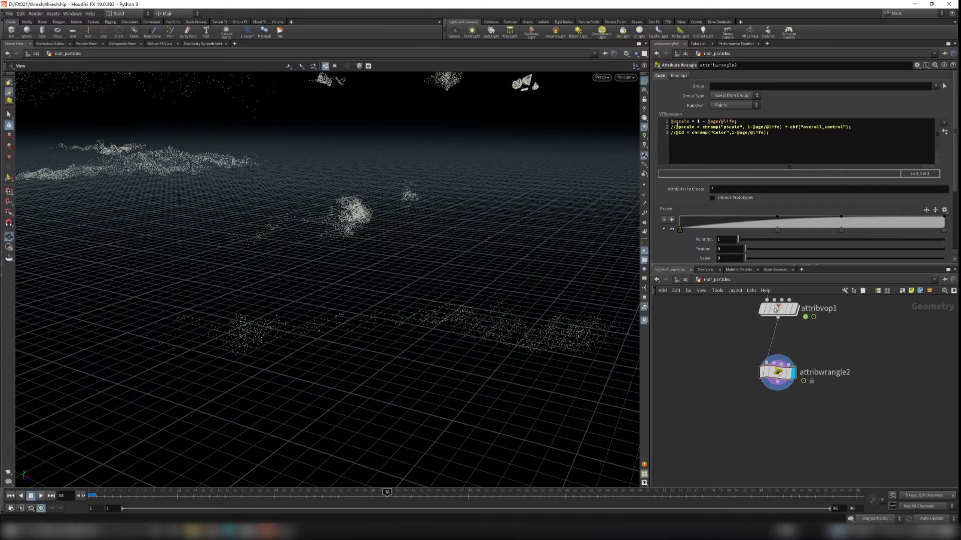
pyautogui.click(744, 121)
pyautogui.press('Return')
pyautogui.press('Return')
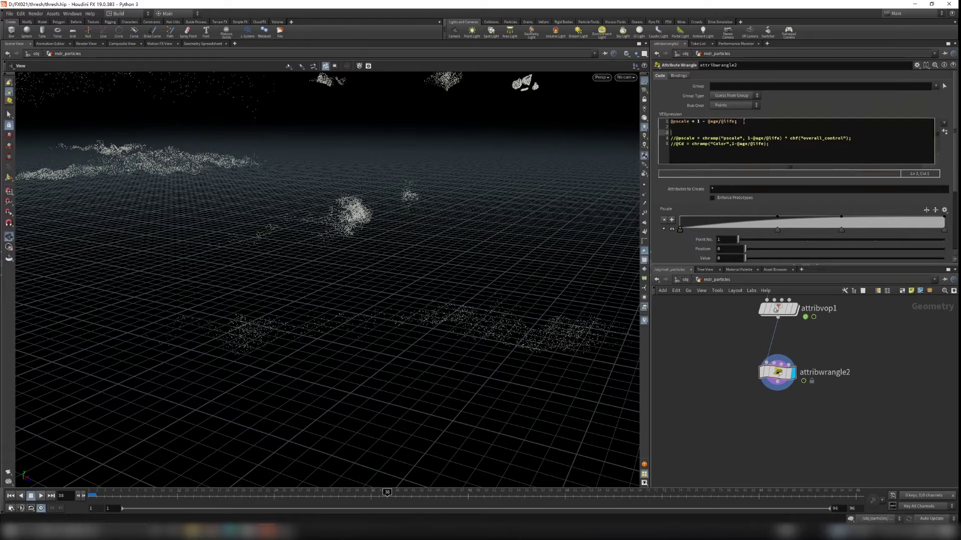
# Step: Filter attribwrangle2's geometry spreadsheet to the pscale attribute, sort it to examine the particle values, and return to the scene view
pyautogui.click(215, 44)
pyautogui.click(430, 67)
pyautogui.write('psca')
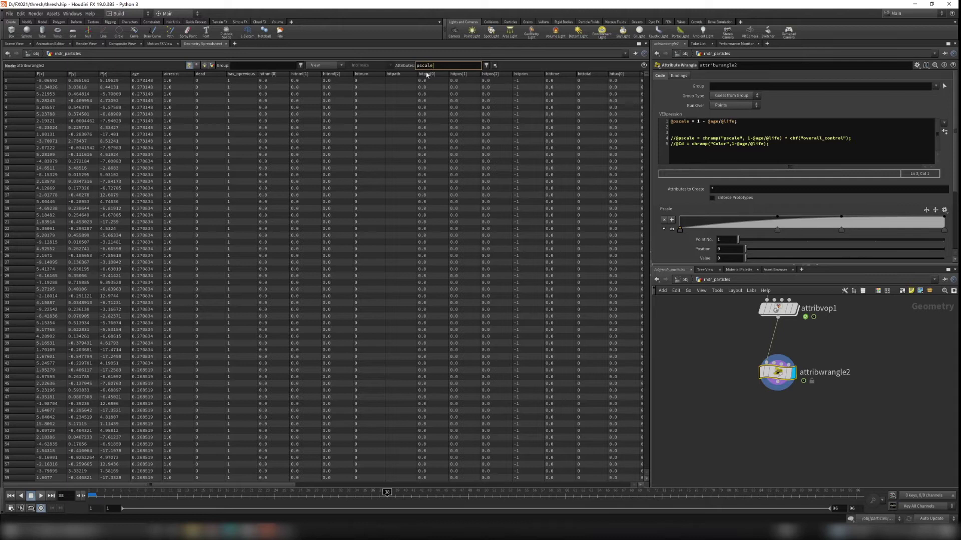
pyautogui.write('le')
pyautogui.press('Return')
pyautogui.click(52, 77)
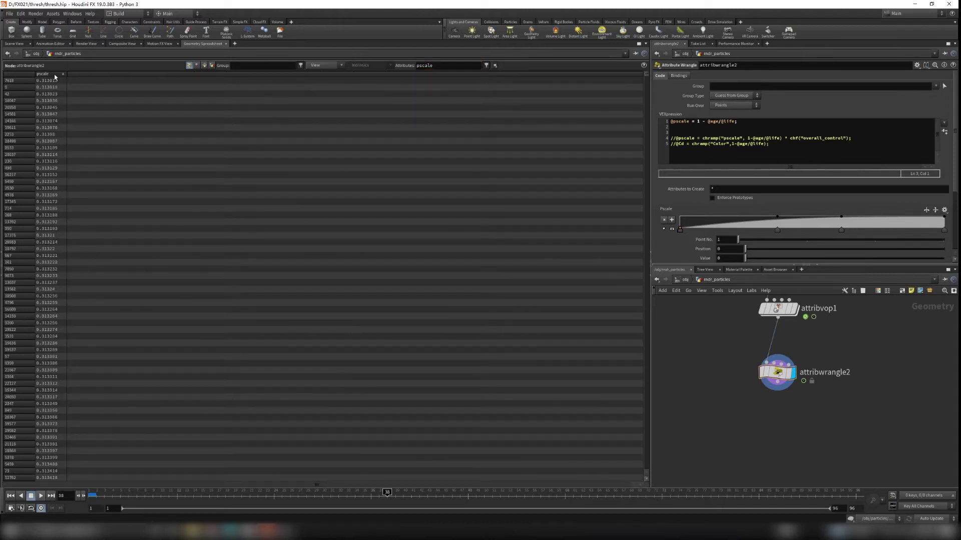
pyautogui.click(47, 75)
pyautogui.click(55, 77)
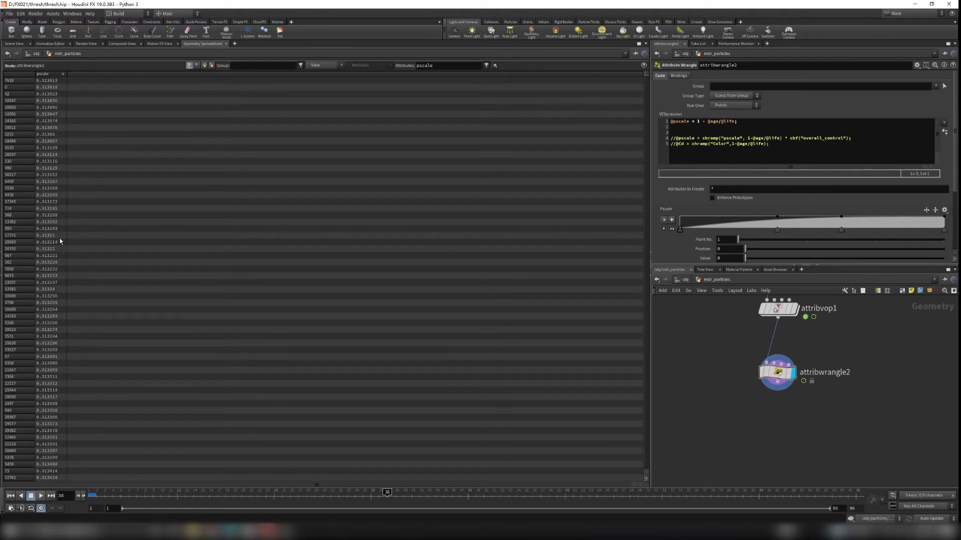
pyautogui.click(16, 44)
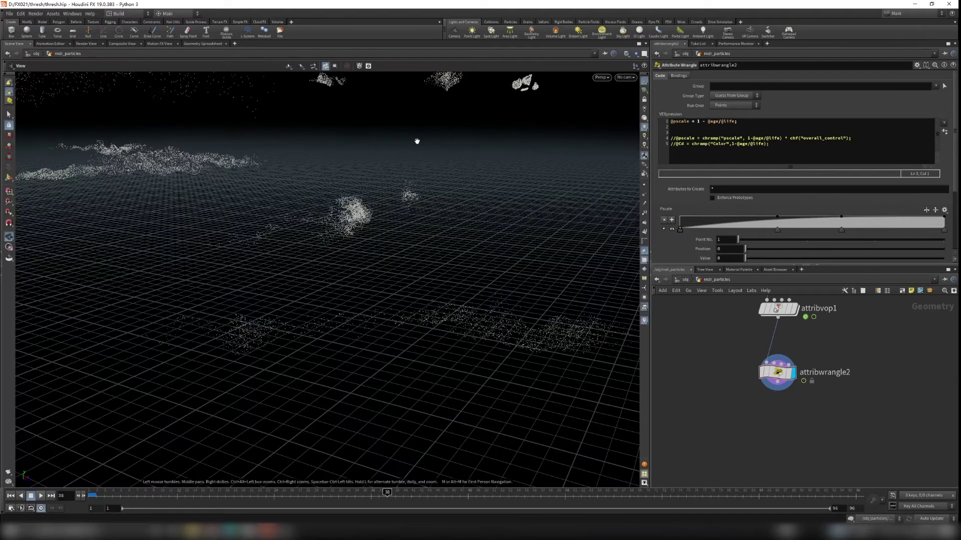
pyautogui.click(698, 121)
pyautogui.write('(1 - @age/@life')
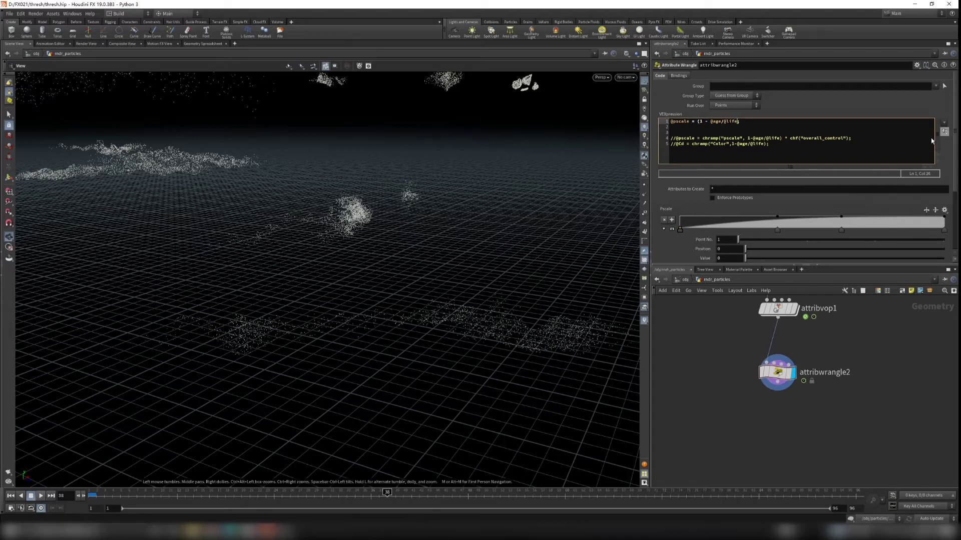
pyautogui.write(') * chf("something");')
pyautogui.click(783, 196)
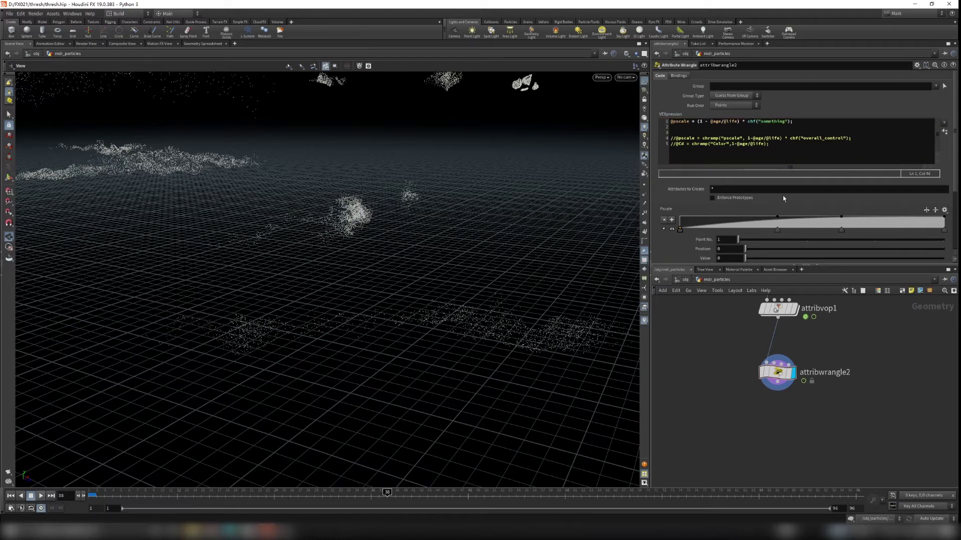
# Step: Examine the chf("something") multiplier against the commented chramp("pscale") and overall_control terms, along with the Pscale ramp and the particles
pyautogui.click(696, 121)
pyautogui.moveTo(748, 121); pyautogui.dragTo(789, 121)
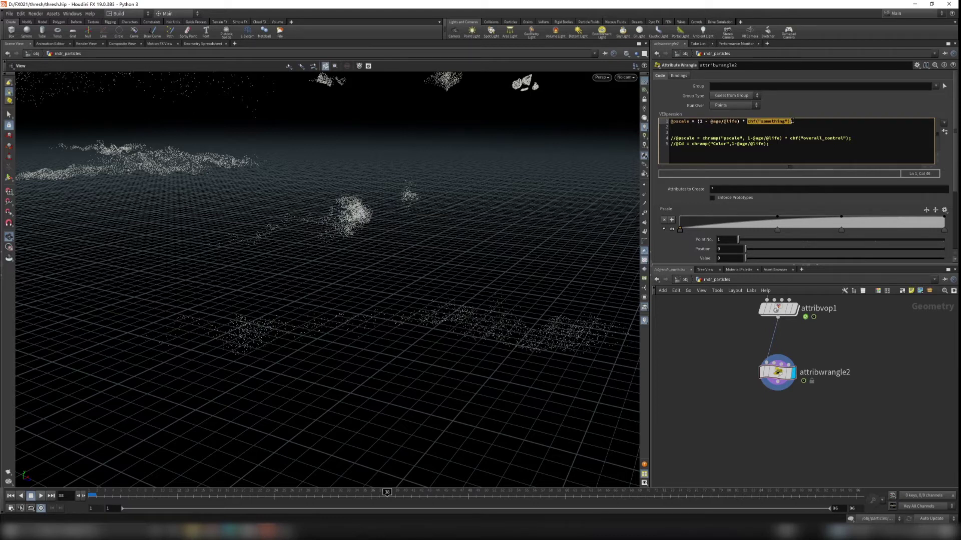
pyautogui.click(797, 131)
pyautogui.moveTo(790, 138); pyautogui.dragTo(849, 140)
pyautogui.click(742, 138)
pyautogui.moveTo(782, 138); pyautogui.dragTo(703, 139)
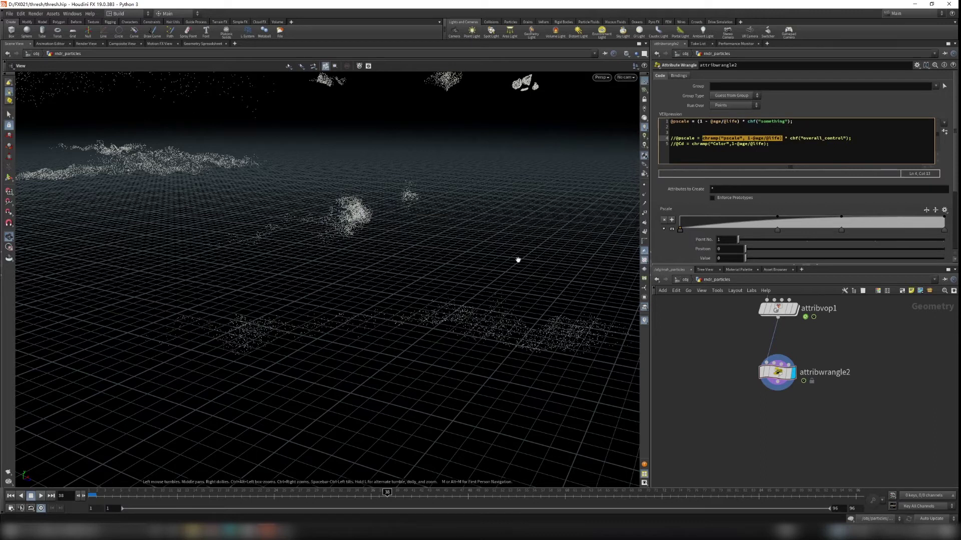
pyautogui.scroll(2, 456, 330)
pyautogui.scroll(3, 456, 330)
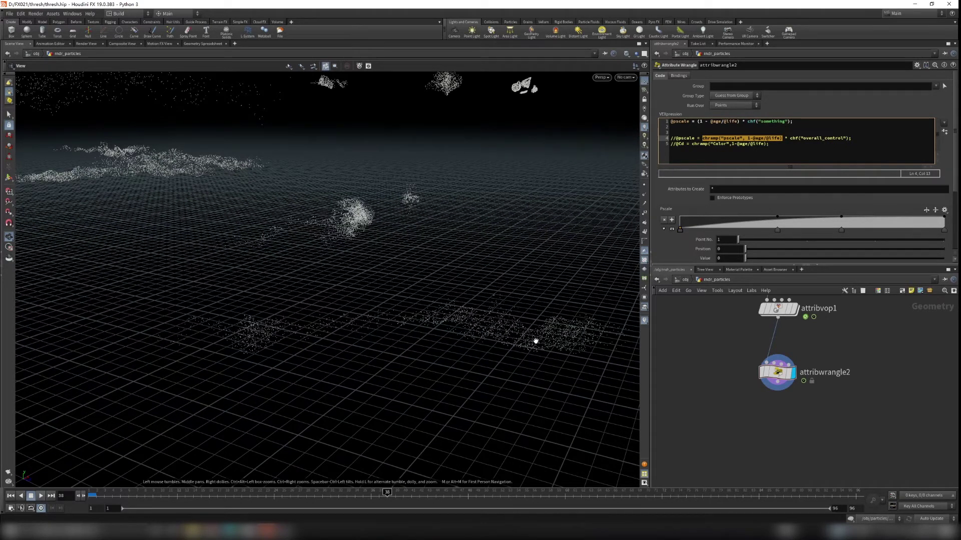
pyautogui.click(706, 144)
pyautogui.moveTo(700, 138); pyautogui.dragTo(768, 144)
pyautogui.moveTo(679, 229)
pyautogui.mouseDown()
pyautogui.moveTo(695, 229)
pyautogui.moveTo(682, 231)
pyautogui.mouseUp()
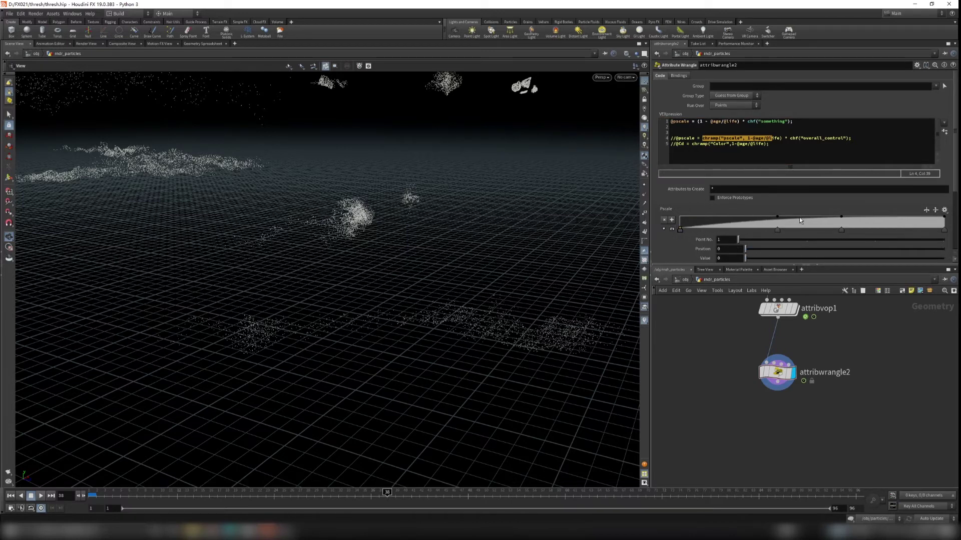
pyautogui.click(775, 144)
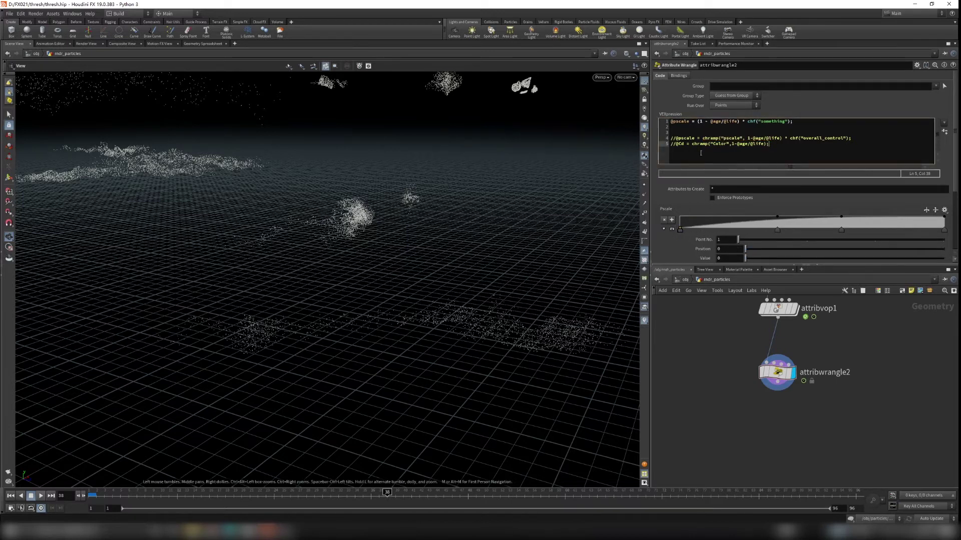
pyautogui.moveTo(791, 121); pyautogui.dragTo(698, 123)
pyautogui.write('0.01')
# Step: Switch to djv_view, inspect the shrinking green particles in the rendered thresh sequence up close, and return to Houdini
pyautogui.click(251, 533)
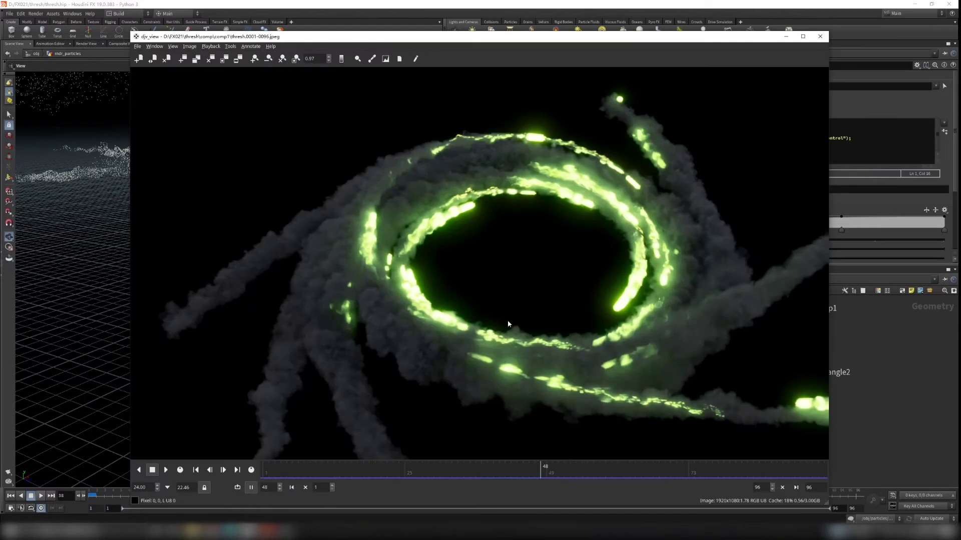
pyautogui.scroll(4, 622, 388)
pyautogui.scroll(2, 470, 310)
pyautogui.moveTo(518, 300); pyautogui.dragTo(547, 316, button='middle')
pyautogui.scroll(1, 547, 315)
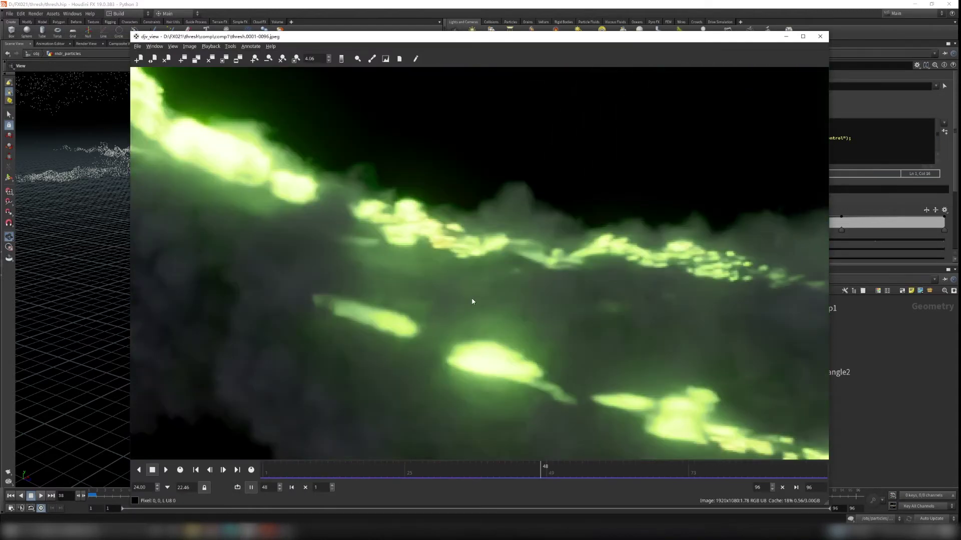
pyautogui.scroll(-7, 550, 269)
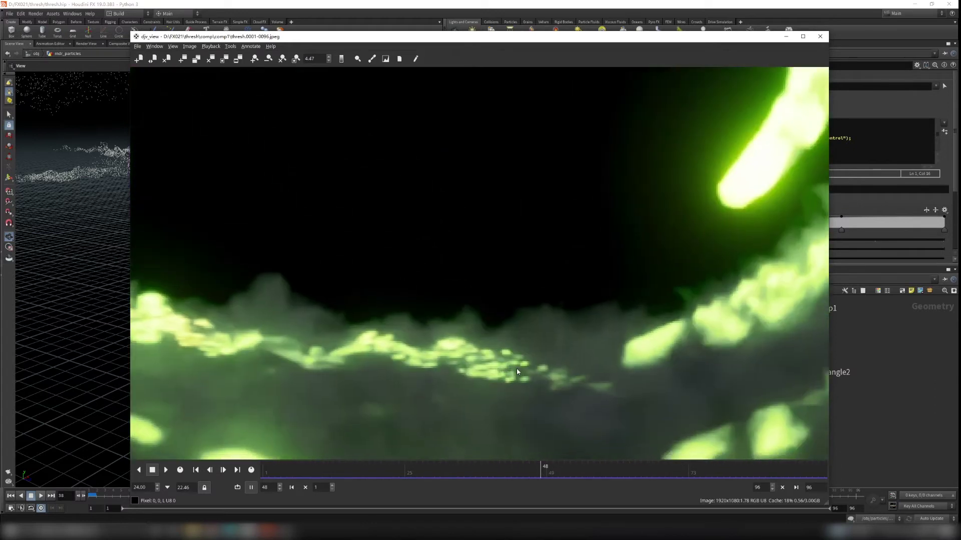
pyautogui.scroll(-8, 514, 368)
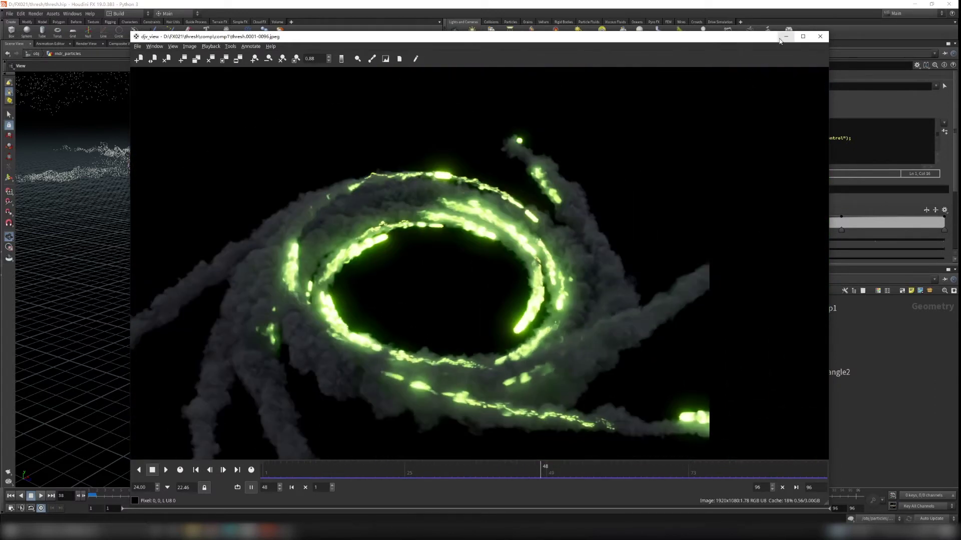
pyautogui.click(782, 38)
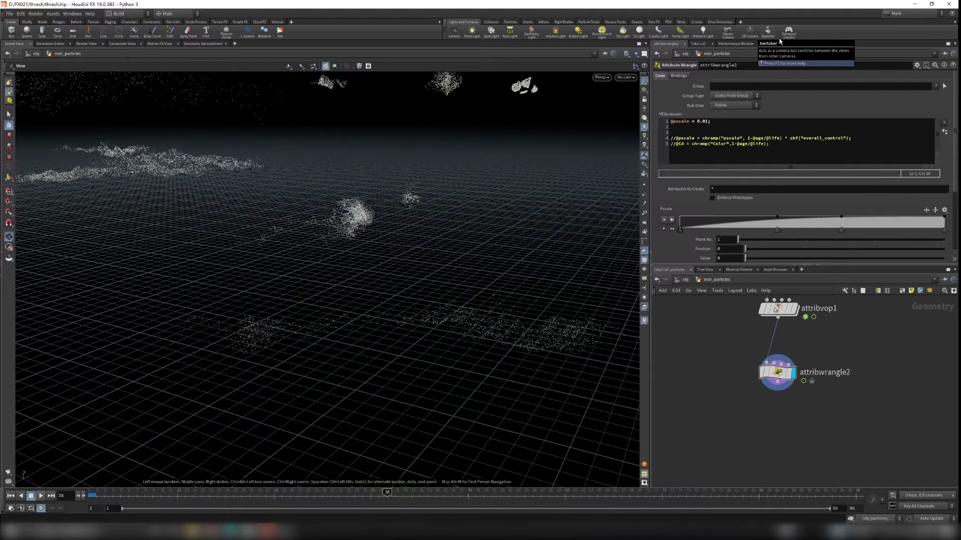
pyautogui.moveTo(714, 125); pyautogui.dragTo(663, 124)
pyautogui.press('Delete')
pyautogui.click(671, 138)
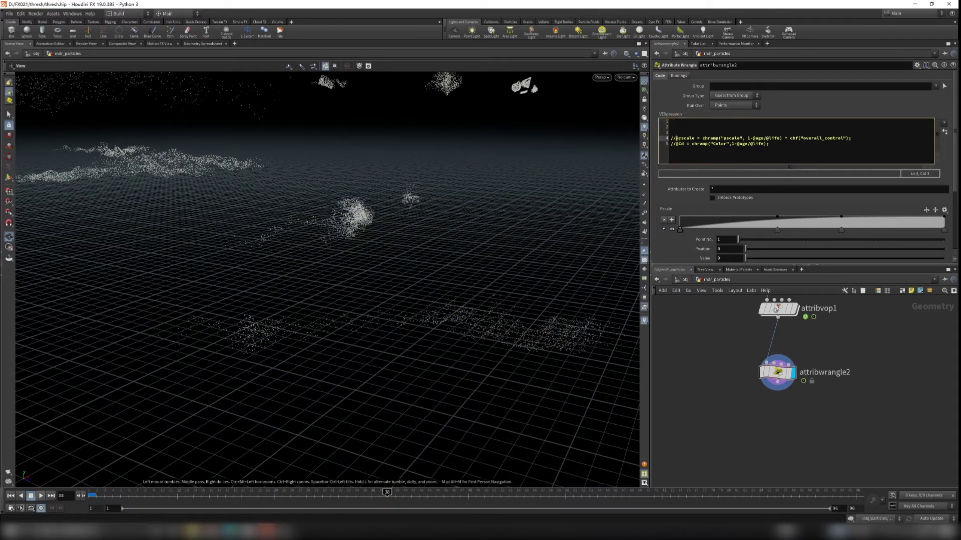
pyautogui.press('Delete')
pyautogui.press('Delete')
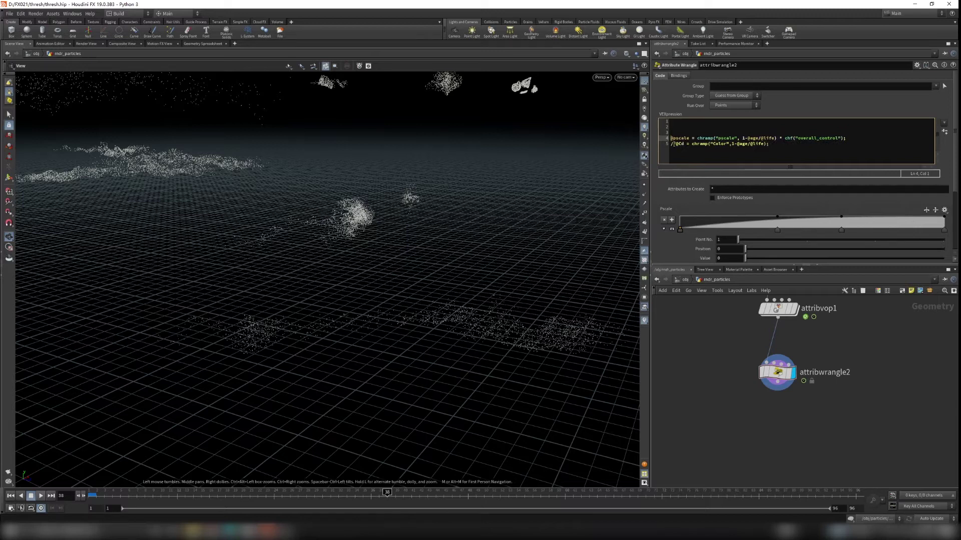
pyautogui.click(772, 143)
pyautogui.moveTo(732, 144); pyautogui.dragTo(766, 144)
pyautogui.click(723, 146)
pyautogui.moveTo(727, 143); pyautogui.dragTo(714, 144)
pyautogui.click(715, 144)
pyautogui.scroll(-3, 659, 232)
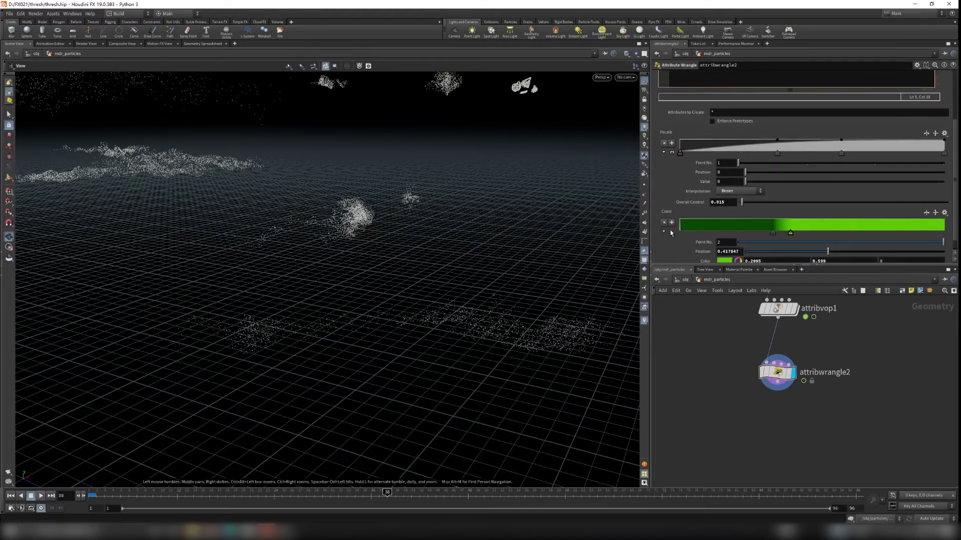
pyautogui.scroll(3, 665, 216)
pyautogui.click(695, 127)
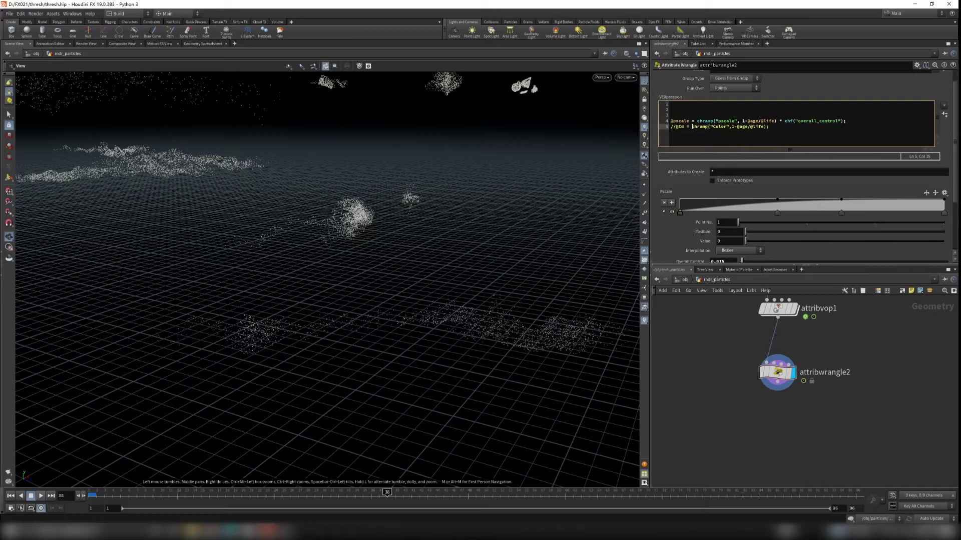
pyautogui.moveTo(692, 127); pyautogui.dragTo(771, 128)
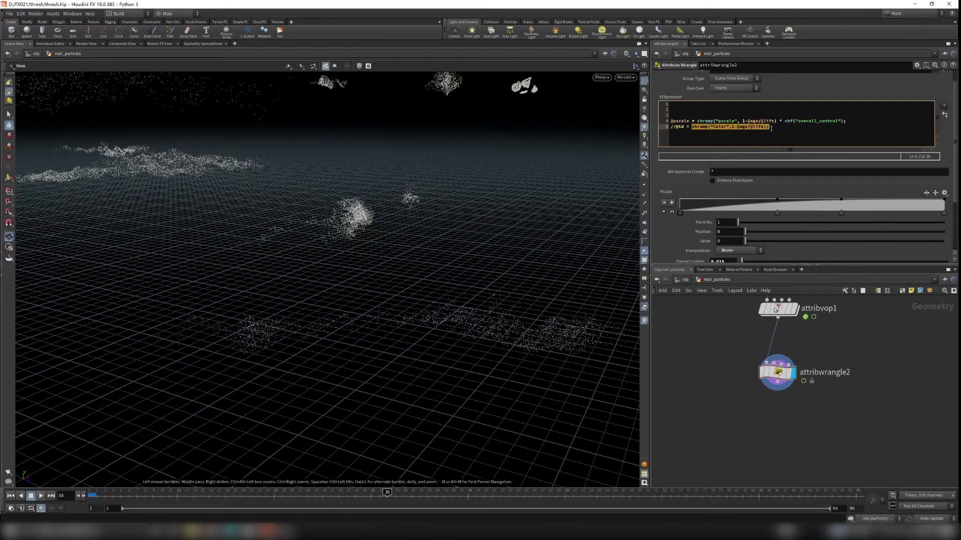
pyautogui.click(686, 128)
pyautogui.press('BackSpace')
pyautogui.press('BackSpace')
pyautogui.scroll(-4, 687, 260)
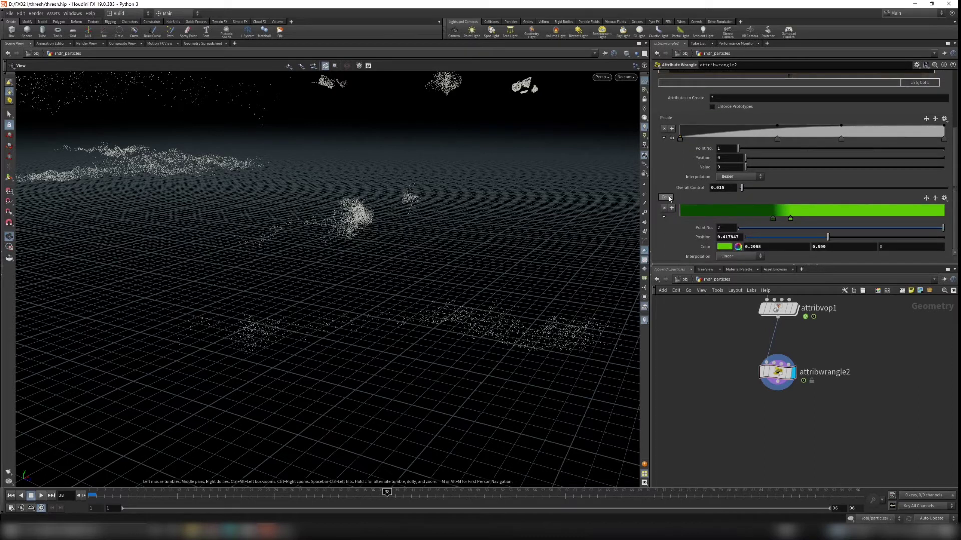
pyautogui.scroll(1, 670, 199)
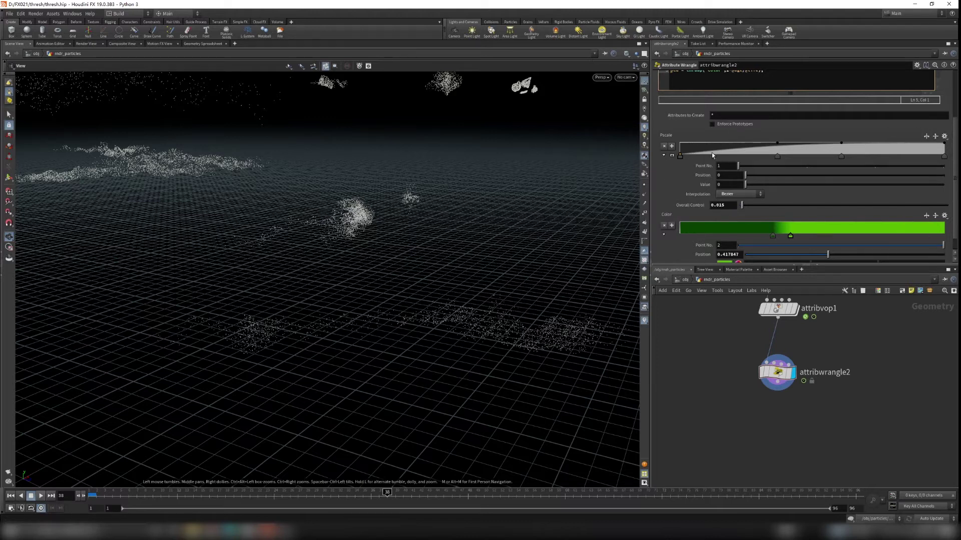
pyautogui.scroll(1, 713, 155)
pyautogui.moveTo(764, 95); pyautogui.dragTo(669, 100)
pyautogui.hotkey('ctrl', 'c')
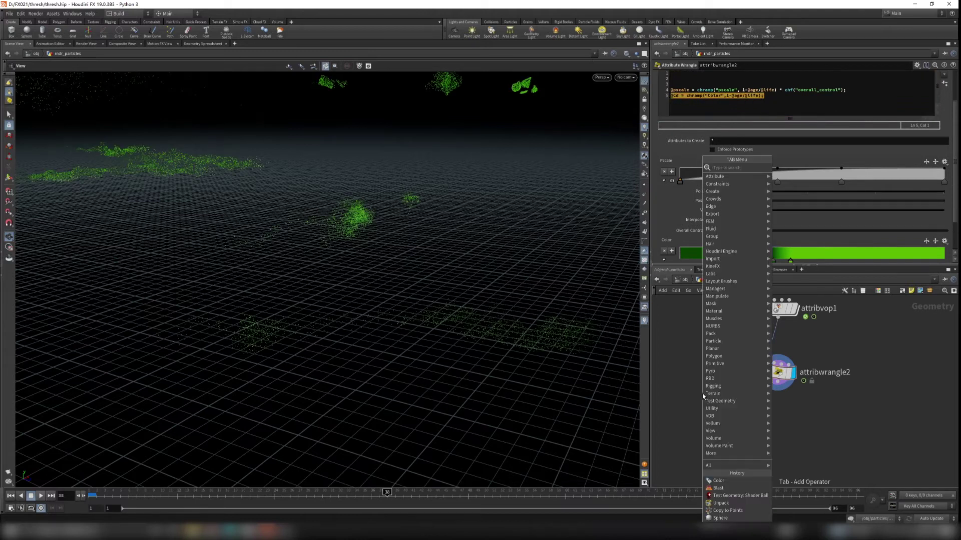
pyautogui.press('Tab')
pyautogui.write('wra')
pyautogui.press('Return')
pyautogui.click(701, 420)
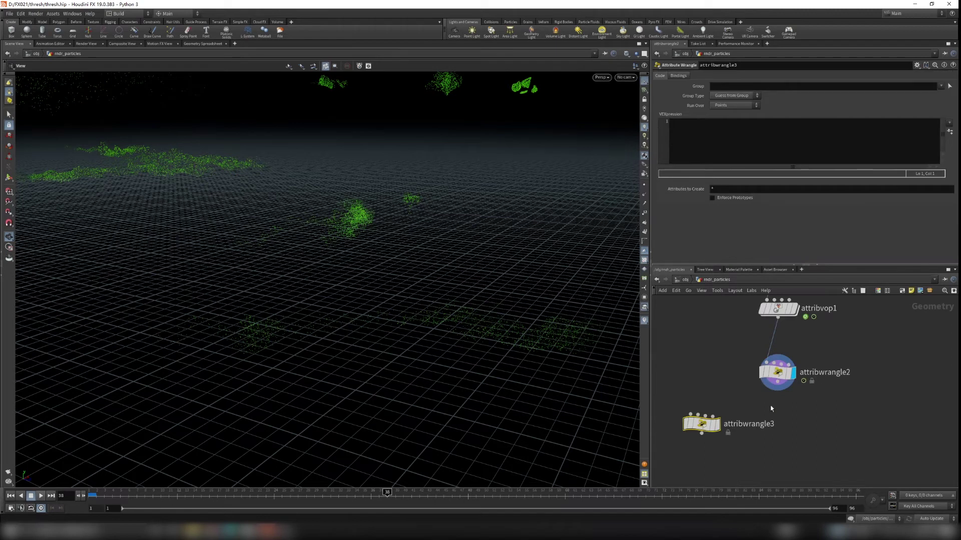
# Step: Connect attribvop1's output to the new attribwrangle3, display attribwrangle3, and move attribwrangle2 aside
pyautogui.click(691, 414)
pyautogui.click(716, 424)
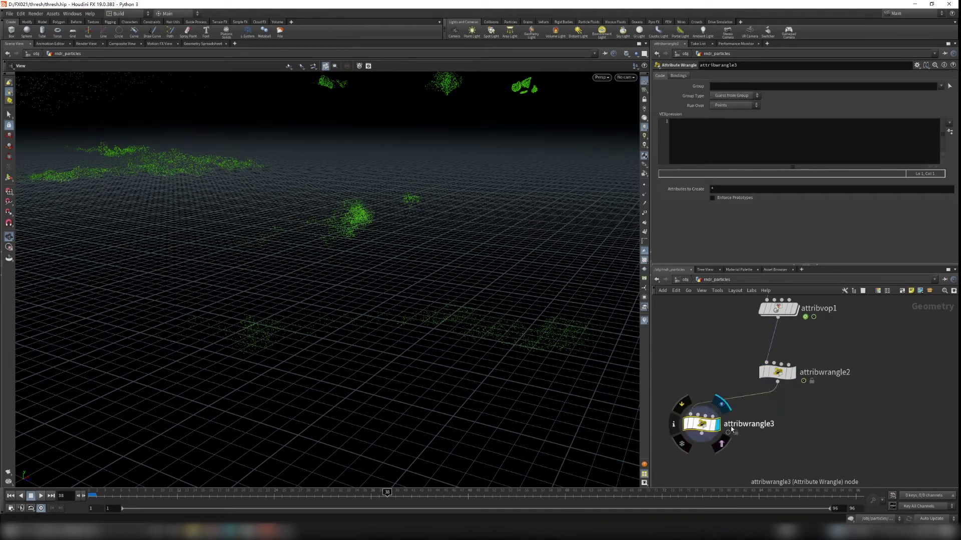
pyautogui.moveTo(778, 318); pyautogui.dragTo(698, 395)
pyautogui.moveTo(781, 374); pyautogui.dragTo(819, 401)
pyautogui.click(693, 142)
pyautogui.hotkey('ctrl', 'v')
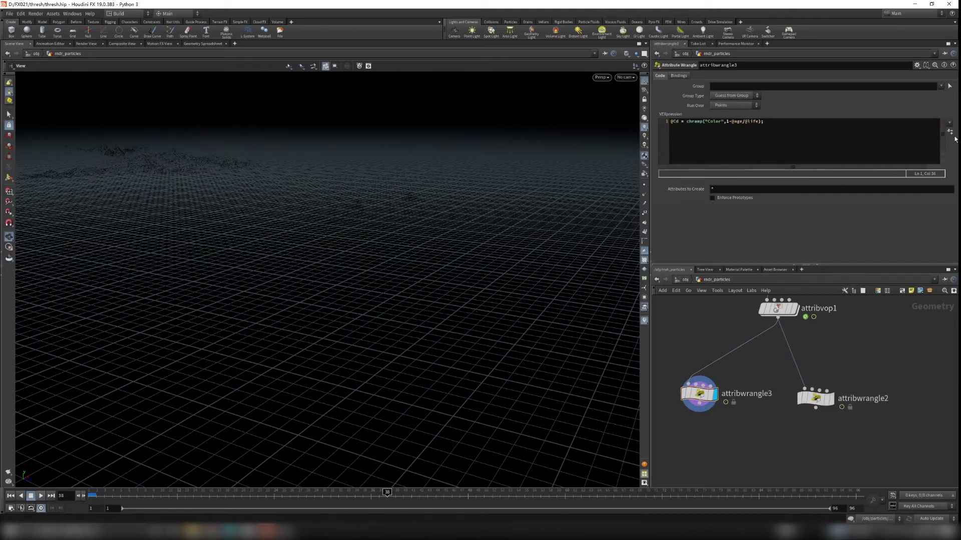
pyautogui.click(949, 131)
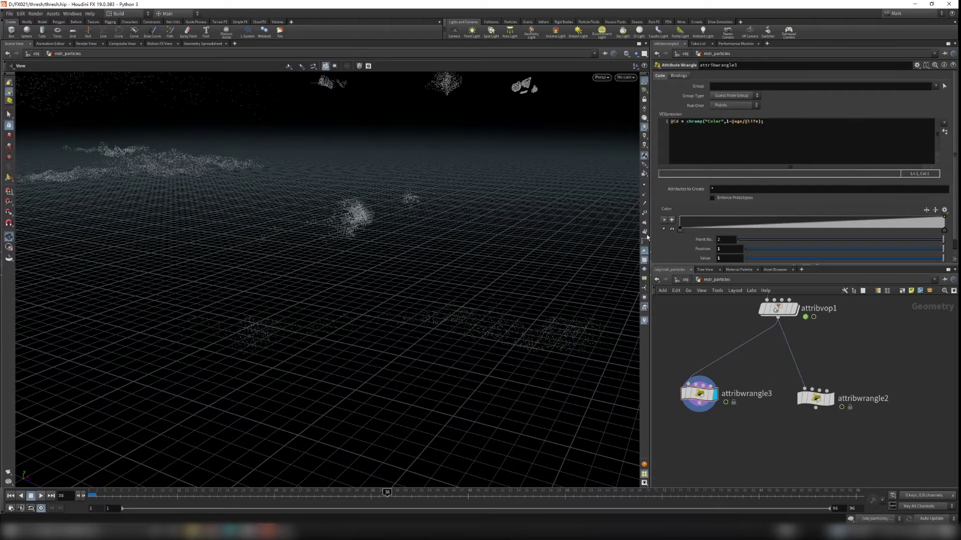
pyautogui.click(679, 229)
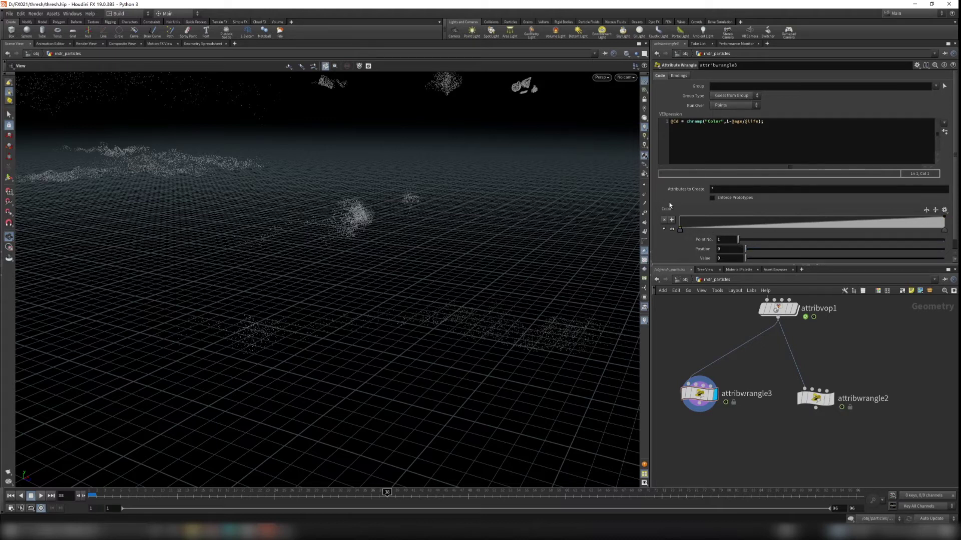
pyautogui.moveTo(679, 229)
pyautogui.mouseDown()
pyautogui.moveTo(813, 230)
pyautogui.moveTo(668, 241)
pyautogui.mouseUp()
# Step: Edit attribwrangle3's parameter interface to change the Color parameter's ramp type from Float to Color, and accept the change
pyautogui.click(917, 66)
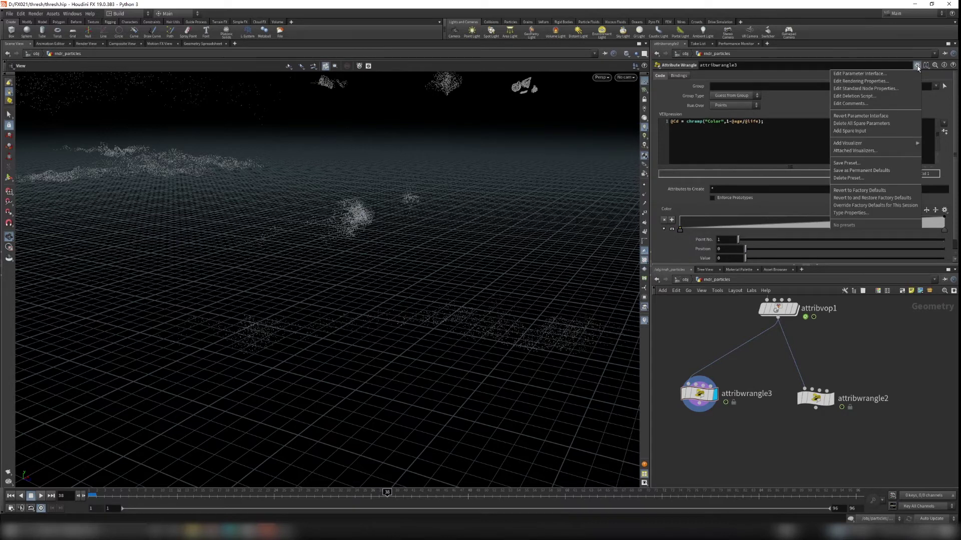
pyautogui.click(855, 74)
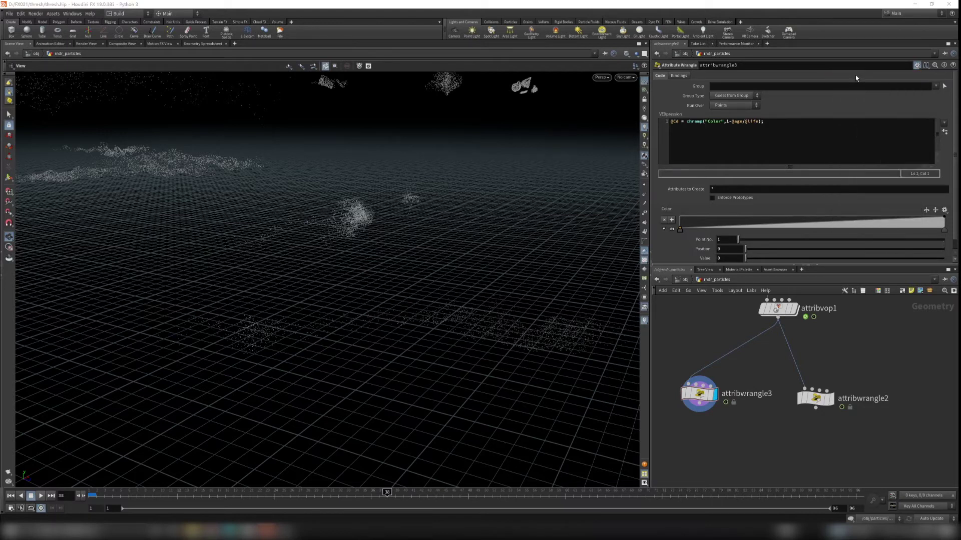
pyautogui.moveTo(794, 5); pyautogui.dragTo(478, 80)
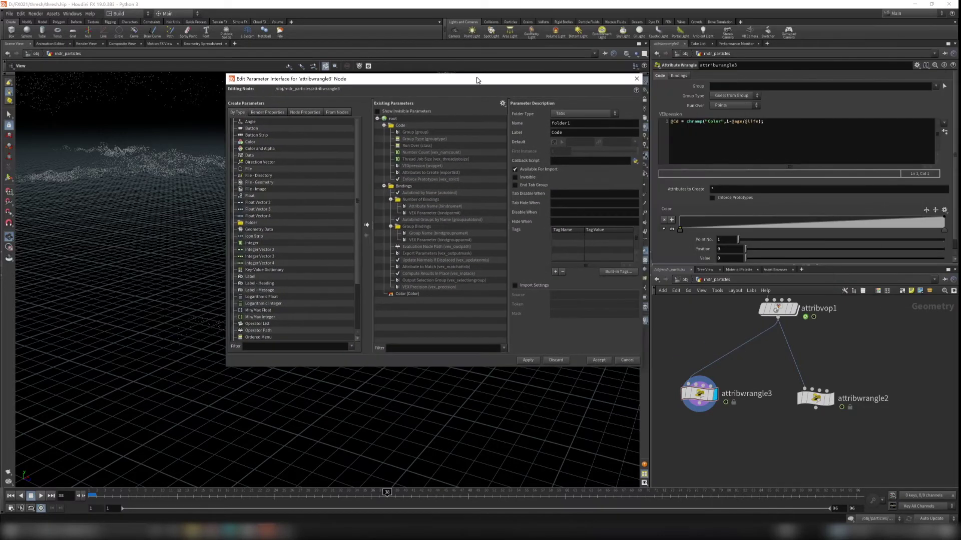
pyautogui.click(407, 295)
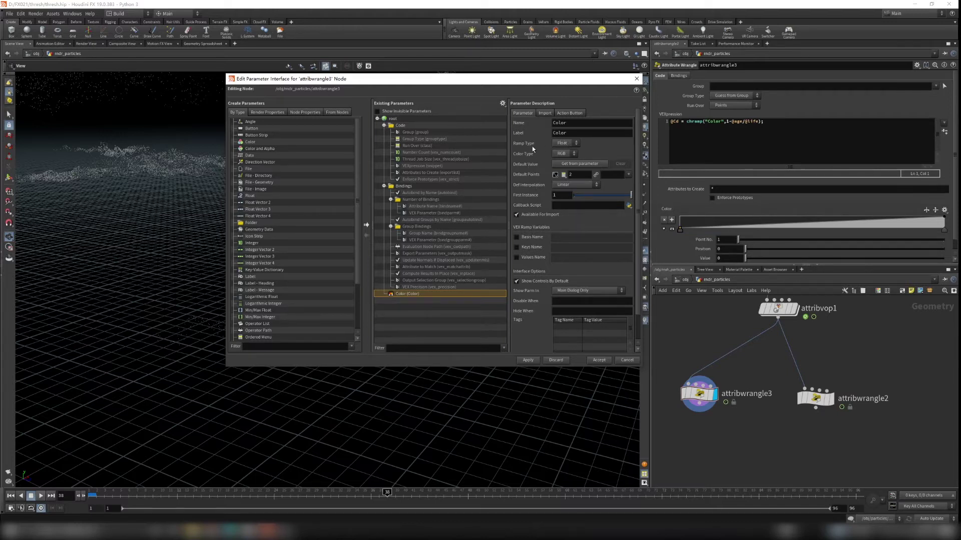
pyautogui.click(567, 146)
pyautogui.click(562, 158)
pyautogui.click(528, 361)
pyautogui.click(598, 361)
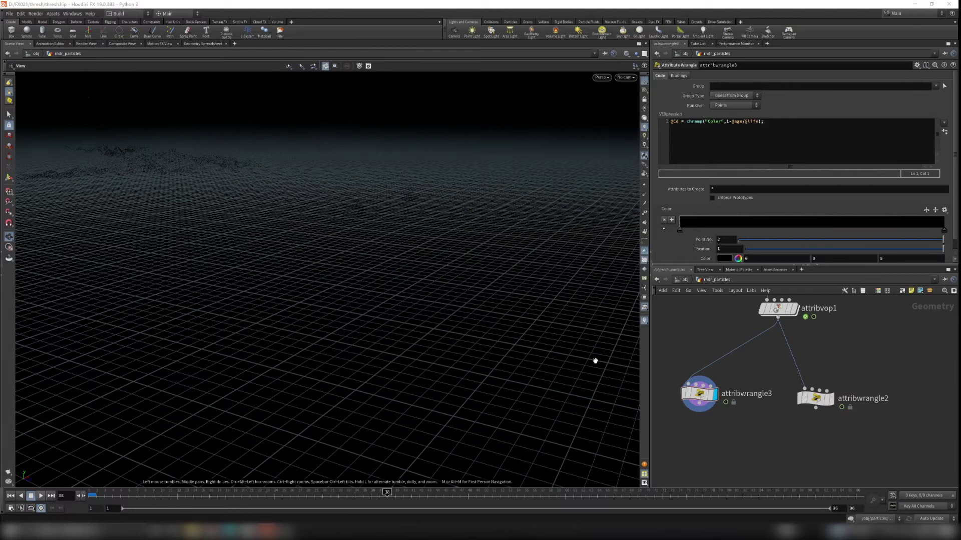
# Step: Set the first point of attribwrangle3's Color ramp to pure red and close the color editor
pyautogui.click(679, 230)
pyautogui.moveTo(384, 208); pyautogui.dragTo(423, 218)
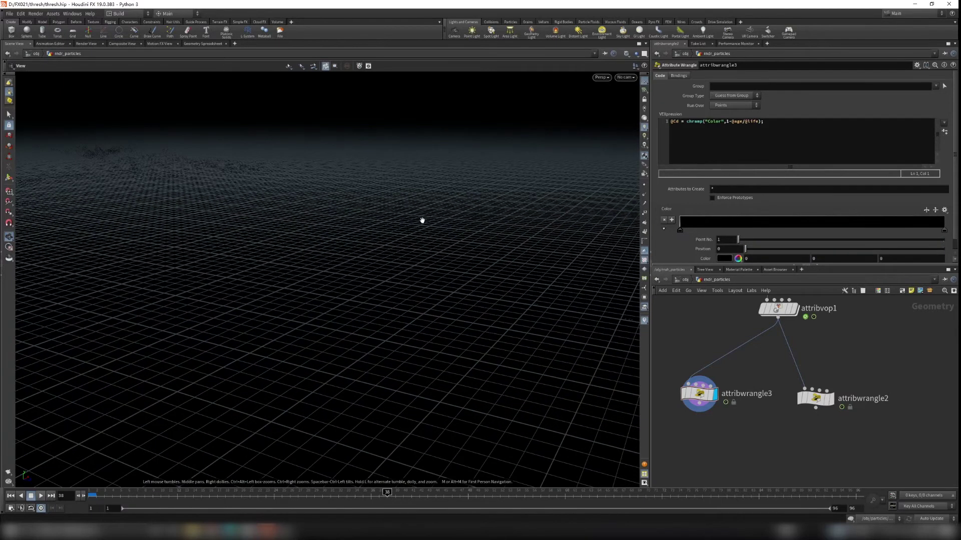
pyautogui.doubleClick(680, 230)
pyautogui.click(652, 113)
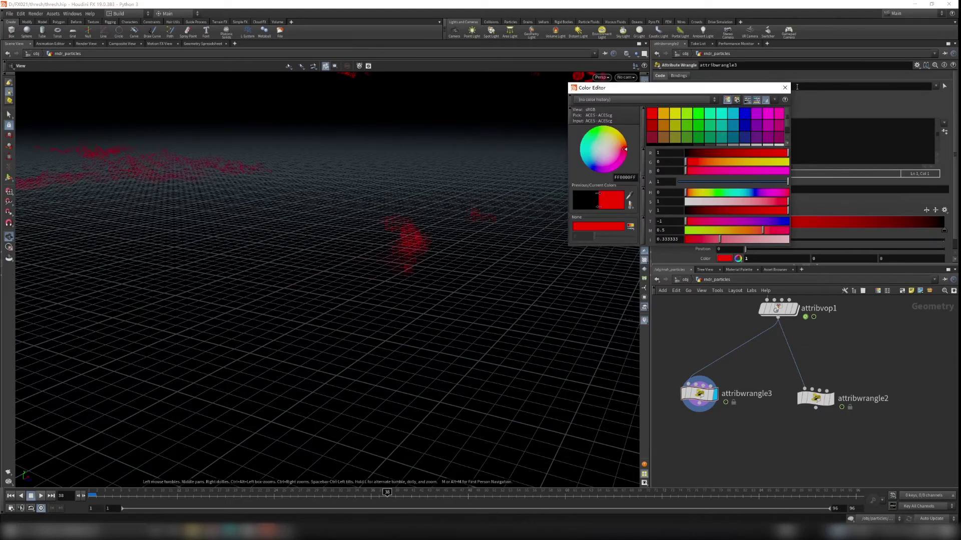
pyautogui.click(785, 88)
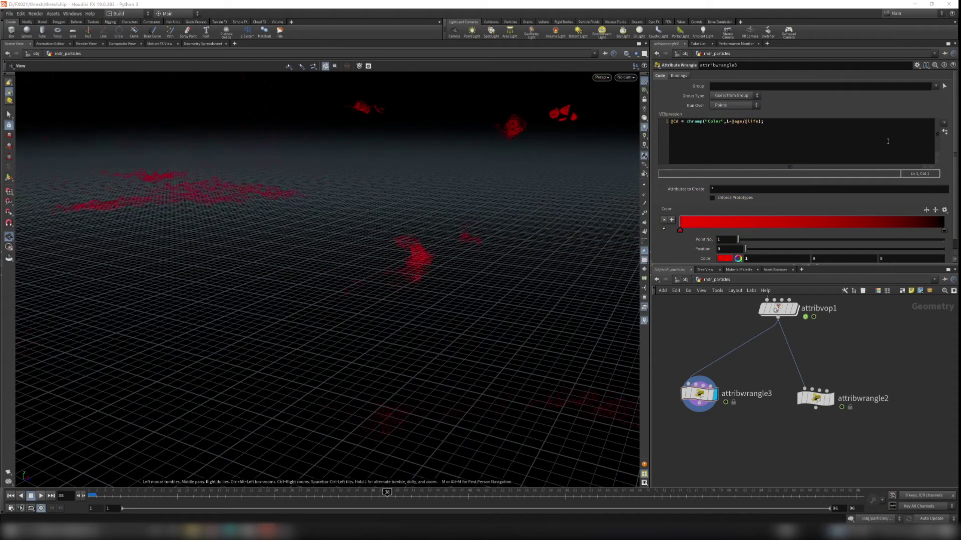
# Step: Review the Color parameter's definition in attribwrangle3's parameter interface editor and close it without making changes
pyautogui.click(916, 65)
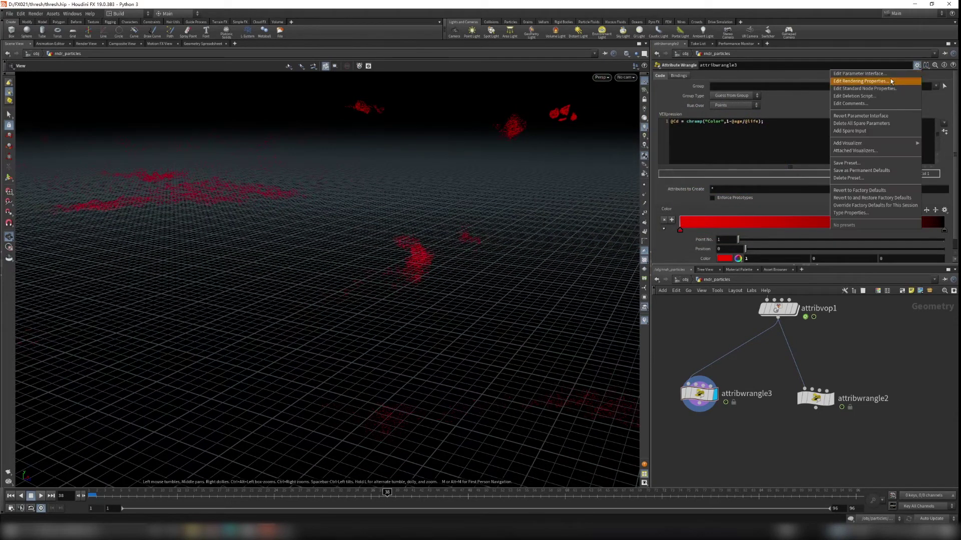
pyautogui.click(855, 75)
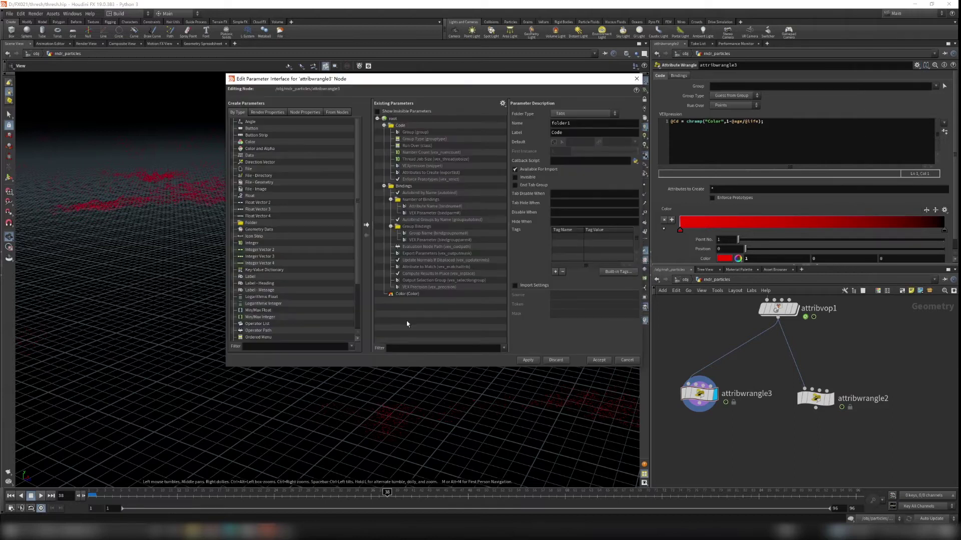
pyautogui.click(409, 295)
pyautogui.click(567, 143)
pyautogui.click(563, 143)
pyautogui.click(637, 79)
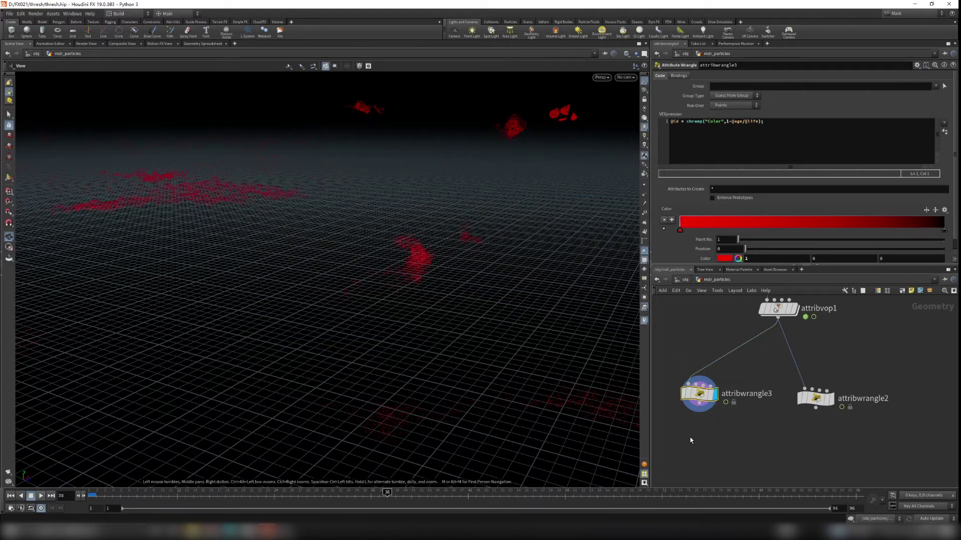
# Step: Delete attribwrangle3, move attribwrangle2 back beneath attribvop1, and display attribwrangle2
pyautogui.press('Delete')
pyautogui.moveTo(820, 402); pyautogui.dragTo(784, 405)
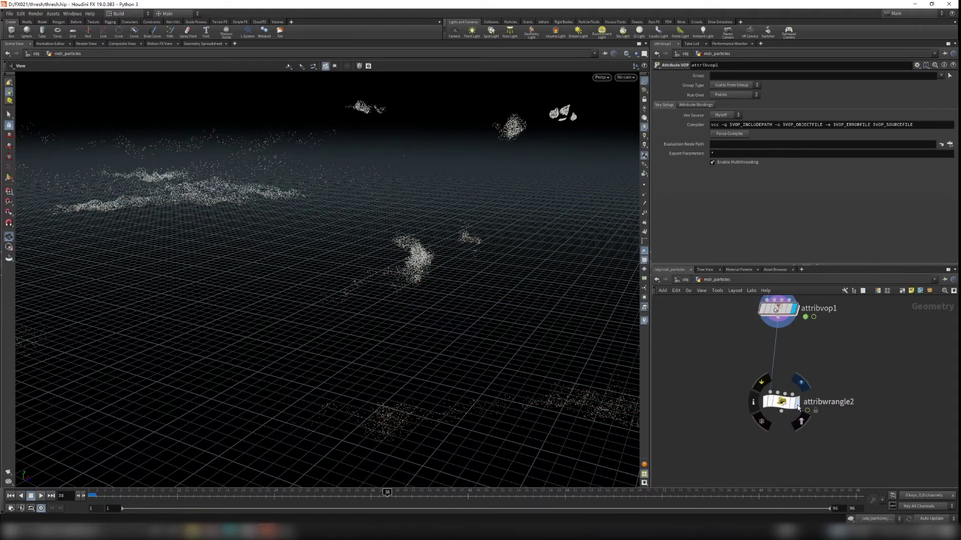
pyautogui.click(797, 403)
pyautogui.click(773, 97)
pyautogui.scroll(2, 776, 176)
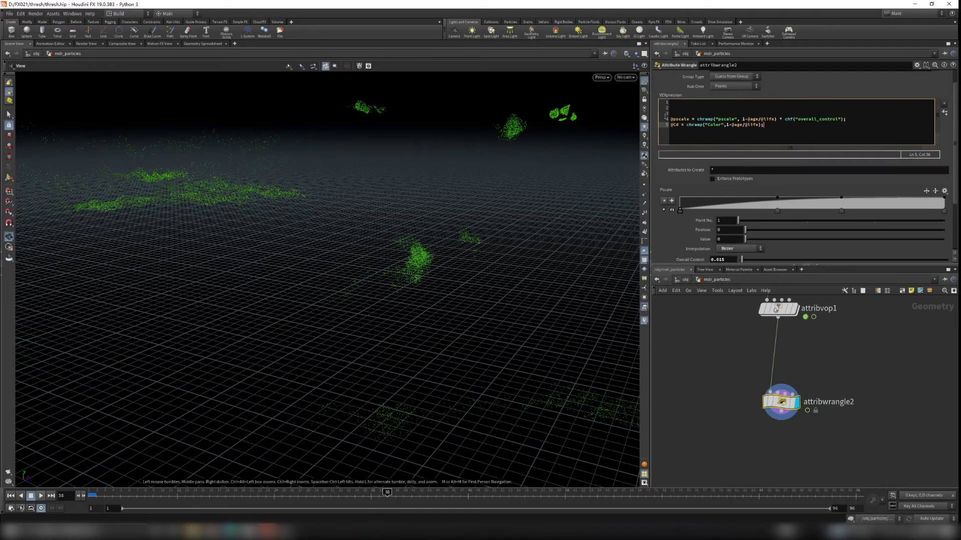
pyautogui.click(680, 114)
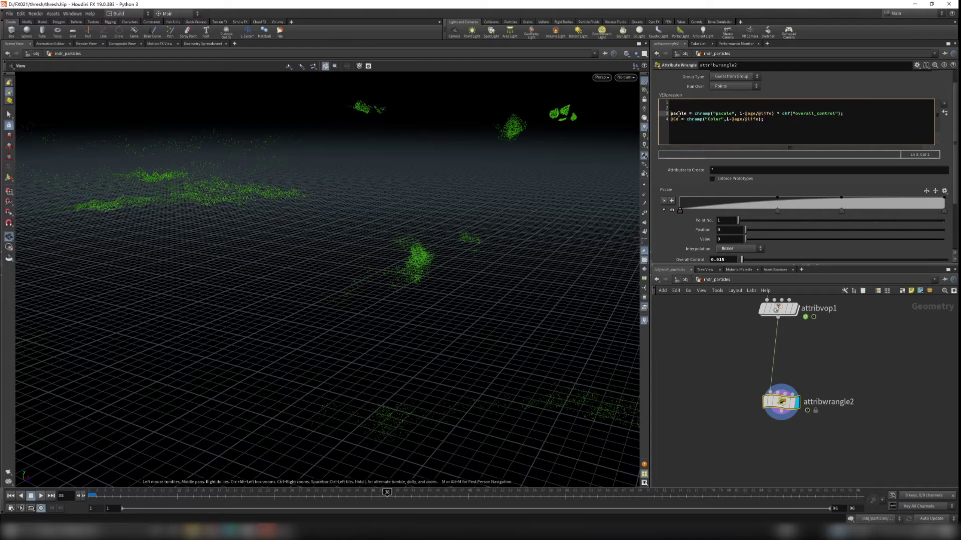
pyautogui.press('BackSpace')
pyautogui.press('BackSpace')
pyautogui.press('Delete')
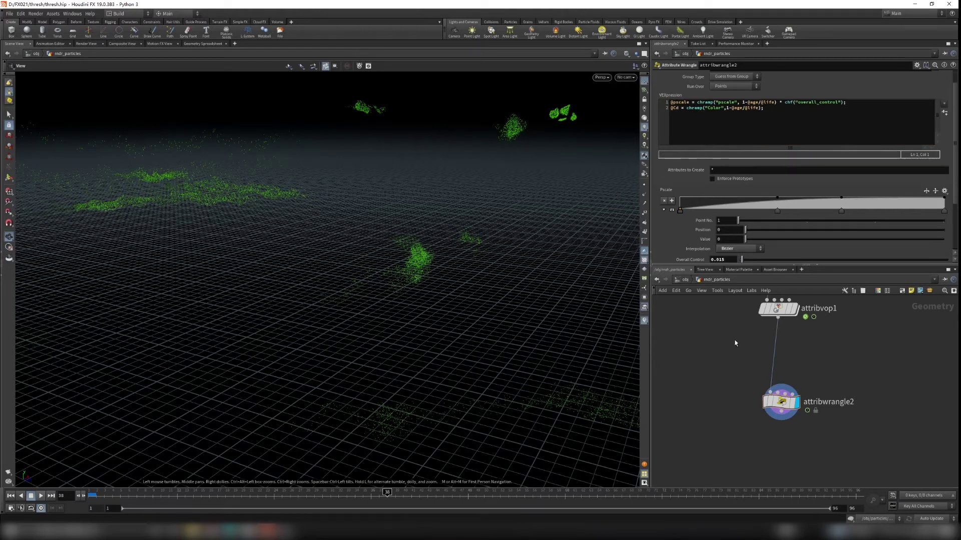
# Step: Enter the smoke_trail_main object network, frame the smoke, and display the object_merge1 node that imports /obj/particles/OUT
pyautogui.click(688, 281)
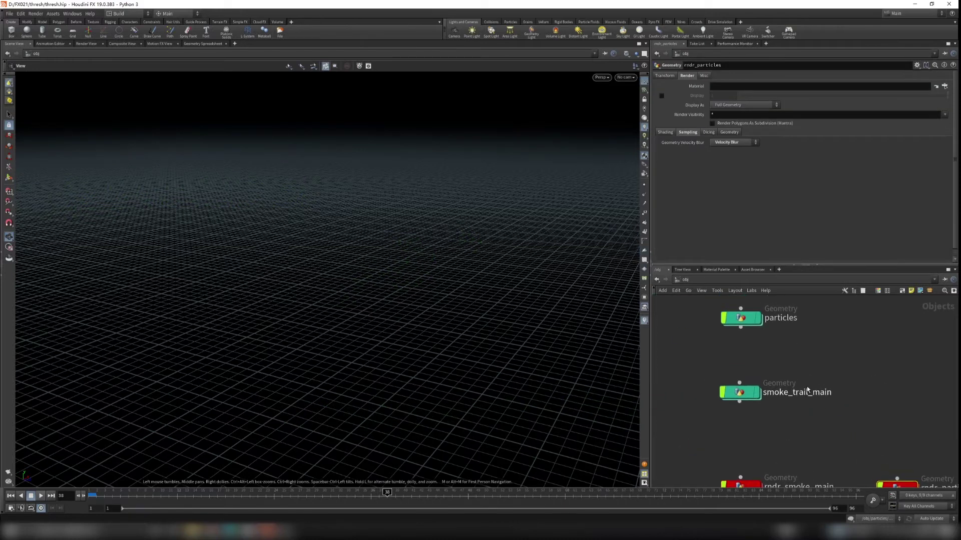
pyautogui.doubleClick(725, 376)
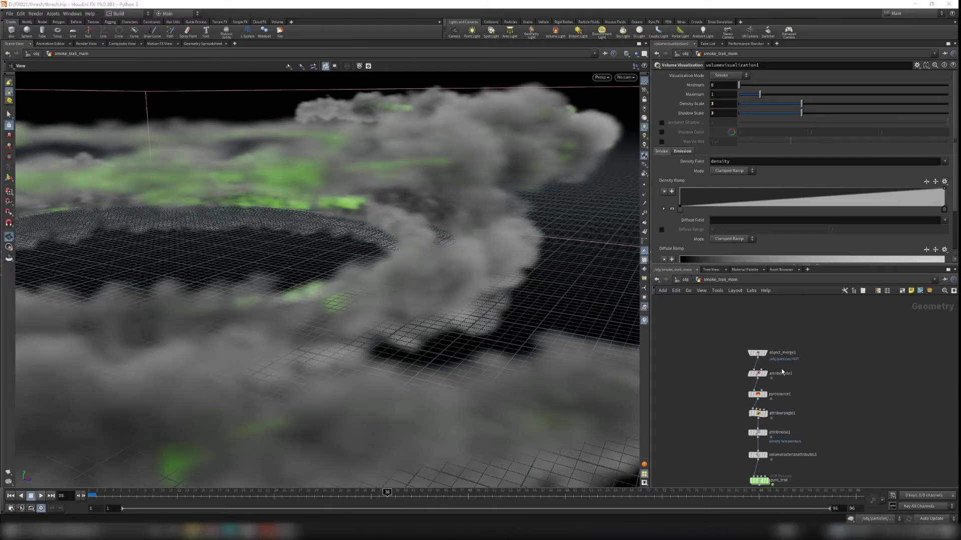
pyautogui.scroll(5, 782, 371)
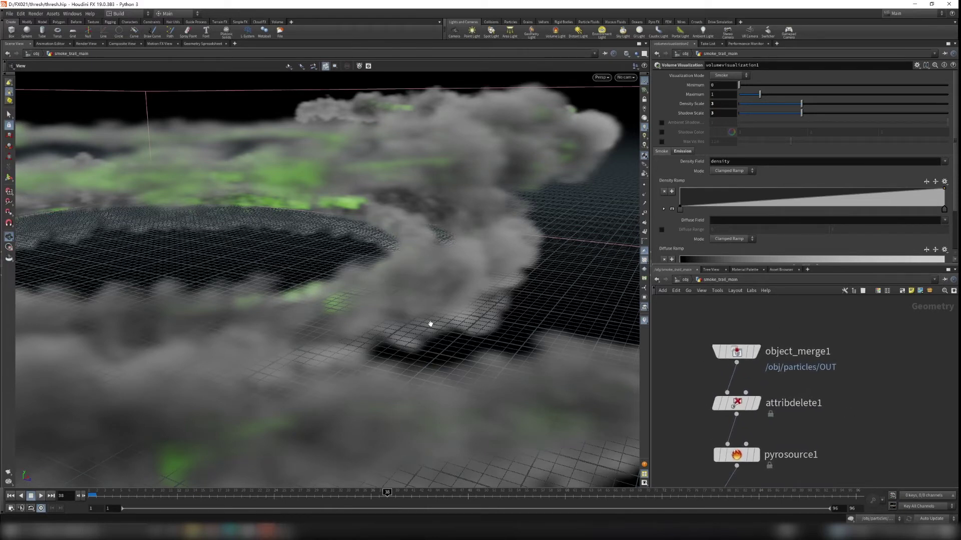
pyautogui.press('f')
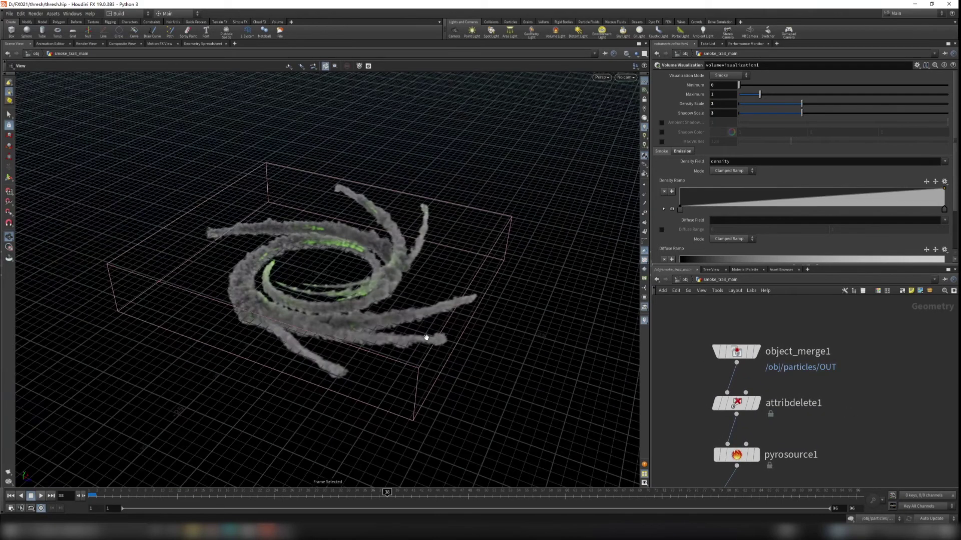
pyautogui.moveTo(427, 337); pyautogui.dragTo(528, 251, button='right')
pyautogui.click(763, 326)
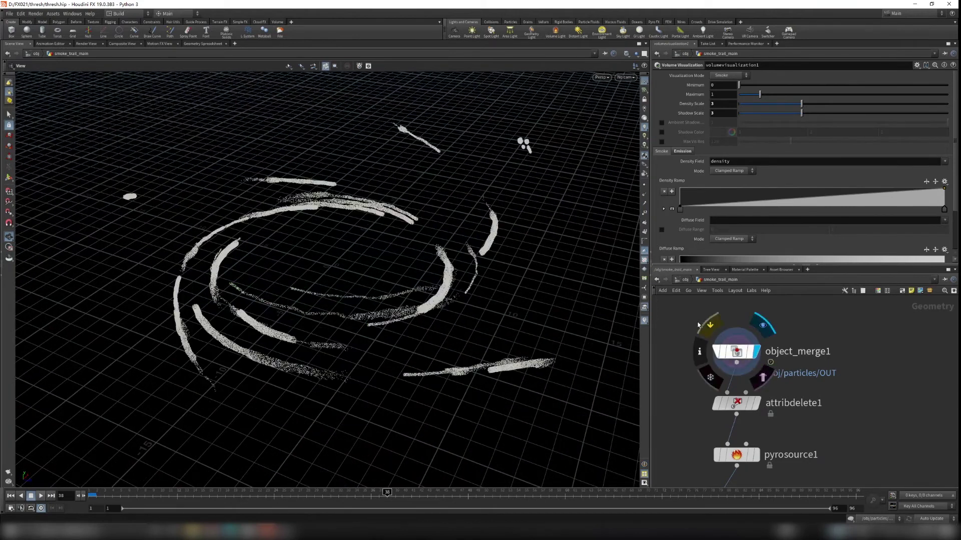
pyautogui.click(738, 351)
# Step: Return to the object level, open the particles network, and scrub the timeline back to frame 5
pyautogui.click(686, 280)
pyautogui.moveTo(892, 420); pyautogui.dragTo(834, 347, button='middle')
pyautogui.moveTo(735, 345); pyautogui.dragTo(827, 440, button='middle')
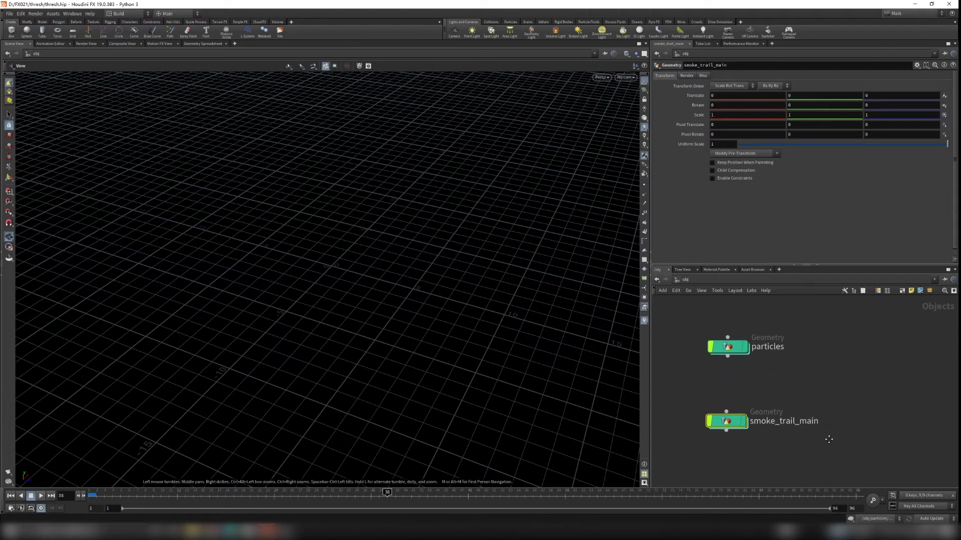
pyautogui.doubleClick(728, 350)
pyautogui.moveTo(369, 495)
pyautogui.mouseDown()
pyautogui.moveTo(337, 493)
pyautogui.moveTo(771, 485)
pyautogui.moveTo(560, 485)
pyautogui.moveTo(591, 474)
pyautogui.moveTo(120, 494)
pyautogui.mouseUp()
# Step: Go back into smoke_trail_main and scrub the timeline forward to frame 44 to review object_merge1's imported particles
pyautogui.press('u')
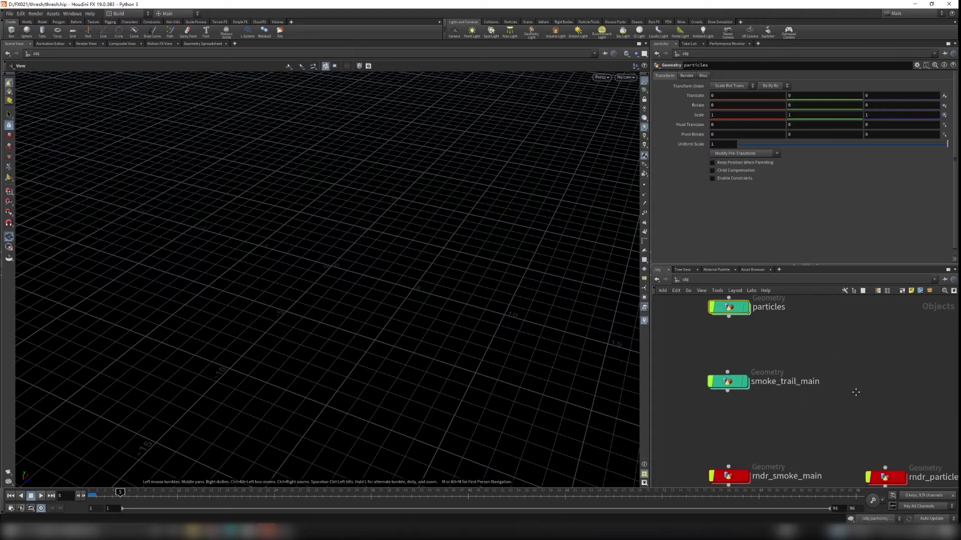
pyautogui.doubleClick(735, 353)
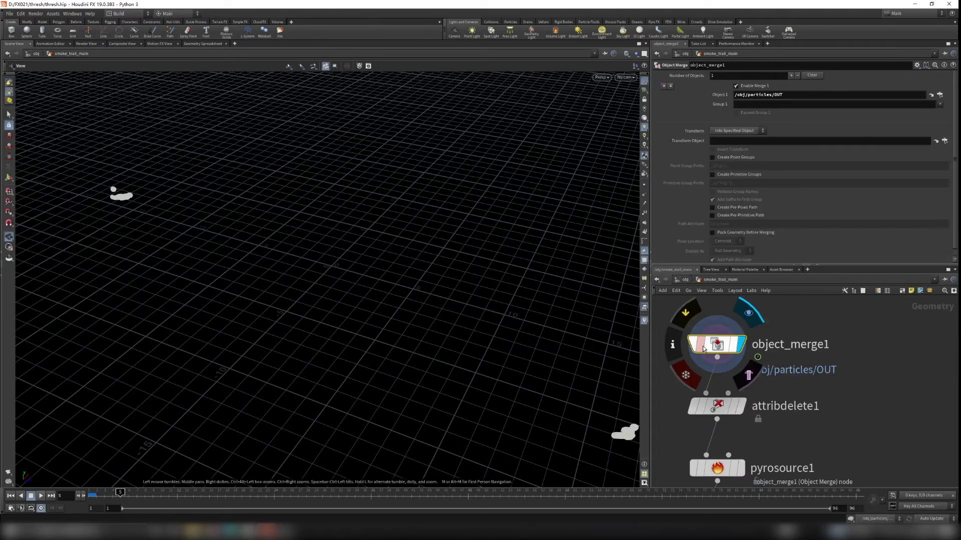
pyautogui.moveTo(703, 349); pyautogui.dragTo(704, 337)
pyautogui.scroll(-3, 279, 355)
pyautogui.moveTo(263, 493); pyautogui.dragTo(448, 491)
# Step: Select the attribdelete1 node below object_merge1 and display its output
pyautogui.moveTo(825, 428); pyautogui.dragTo(865, 396, button='middle')
pyautogui.moveTo(838, 407); pyautogui.dragTo(689, 373)
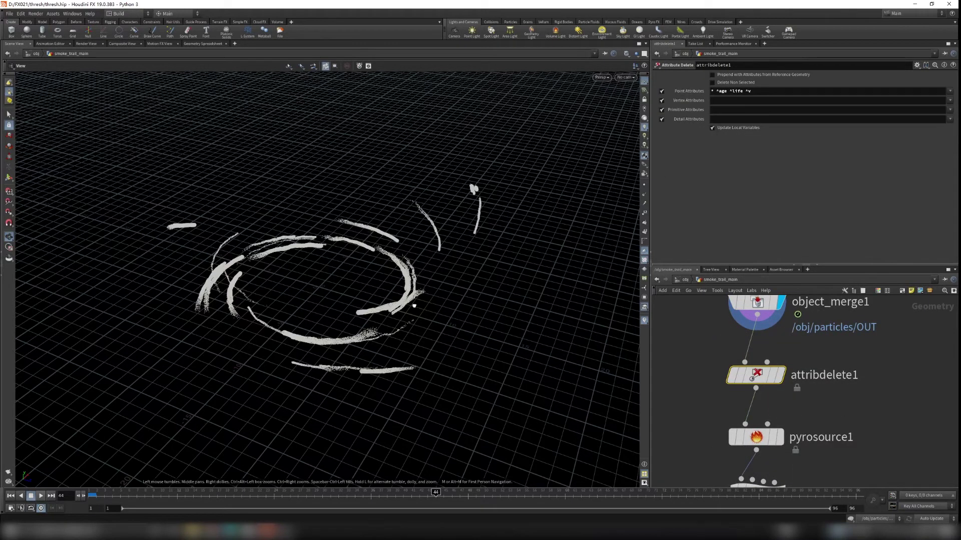
pyautogui.moveTo(414, 306); pyautogui.dragTo(411, 281)
pyautogui.click(781, 375)
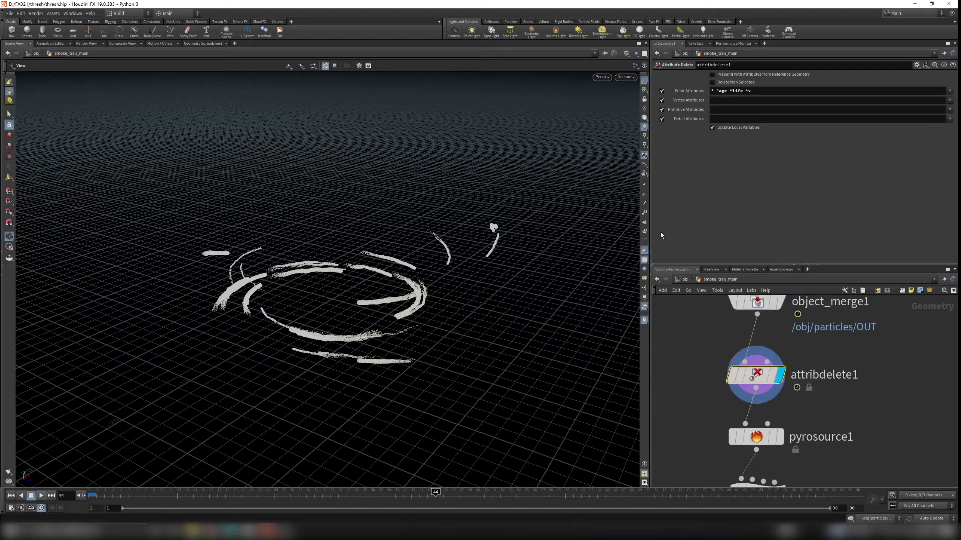
# Step: Examine the entries of attribdelete1's Point Attributes pattern "* ^age ^life ^v" without changing them
pyautogui.doubleClick(716, 91)
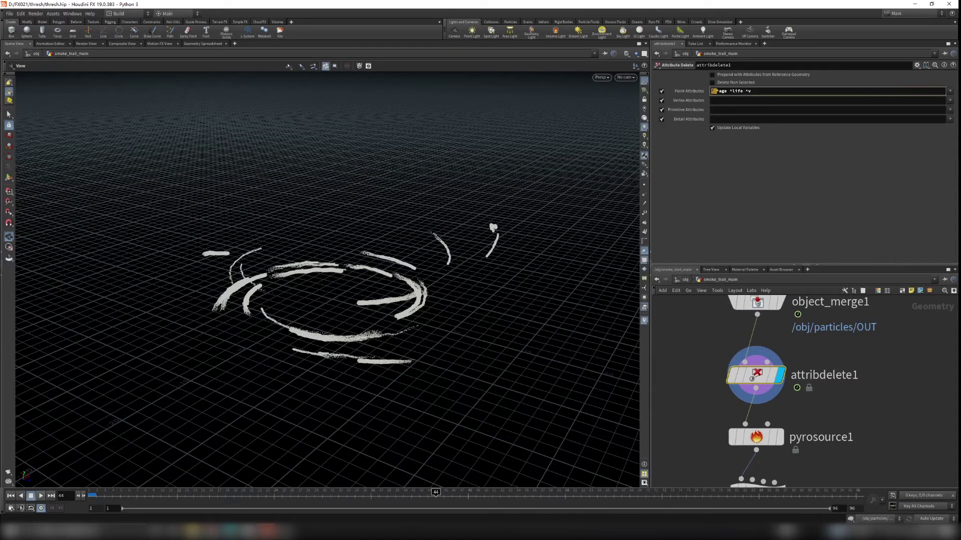
pyautogui.click(725, 91)
pyautogui.doubleClick(721, 91)
pyautogui.click(748, 92)
pyautogui.click(754, 91)
pyautogui.doubleClick(740, 91)
pyautogui.click(741, 91)
# Step: Inspect attribdelete1's particle trails in the viewport from several angles and distances
pyautogui.moveTo(849, 413); pyautogui.dragTo(846, 356, button='middle')
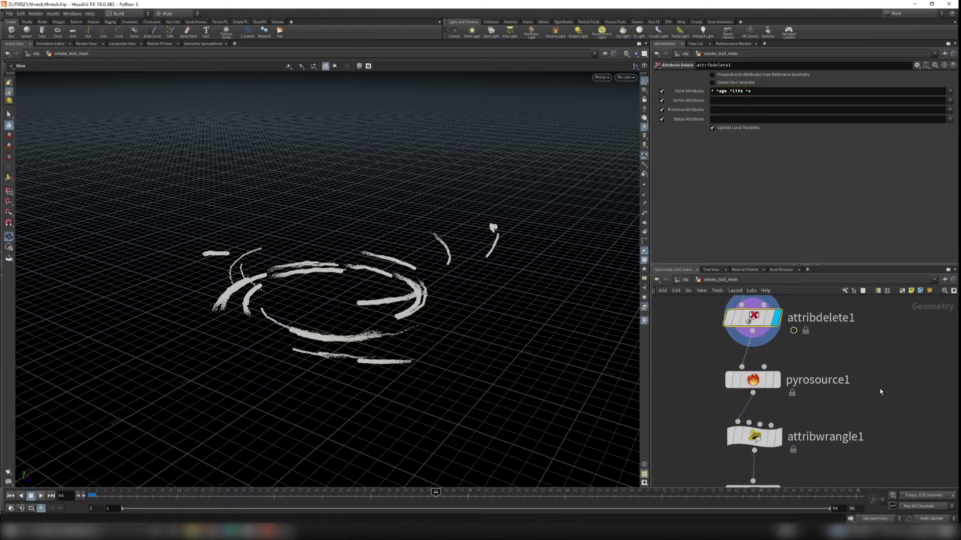
pyautogui.scroll(5, 426, 358)
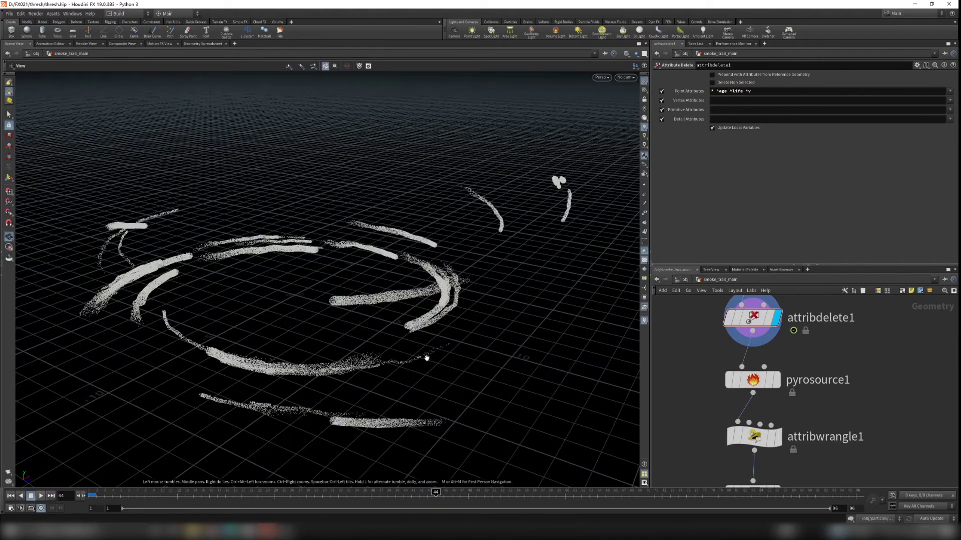
pyautogui.moveTo(426, 358); pyautogui.dragTo(356, 326)
pyautogui.moveTo(355, 326); pyautogui.dragTo(501, 361, button='right')
pyautogui.moveTo(426, 379); pyautogui.dragTo(454, 347, button='middle')
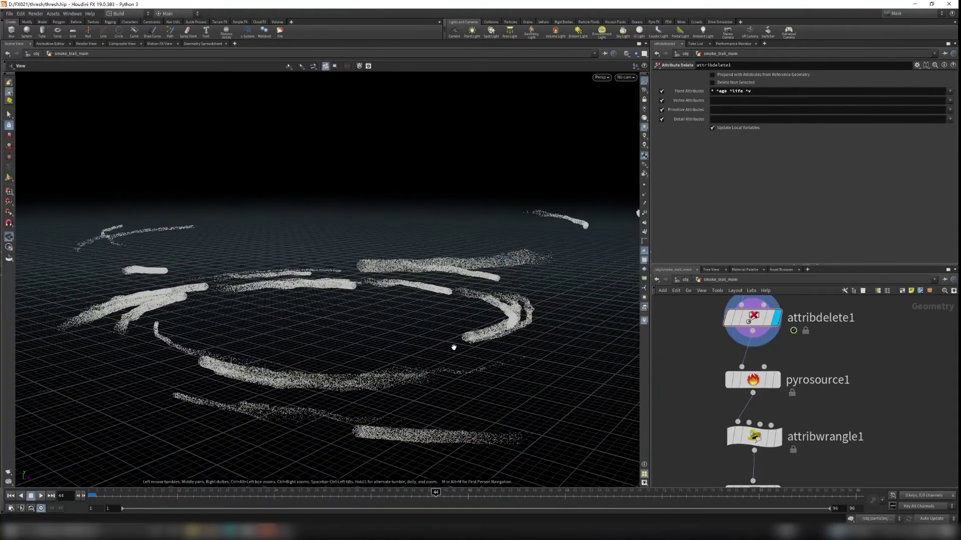
pyautogui.moveTo(468, 351); pyautogui.dragTo(323, 273)
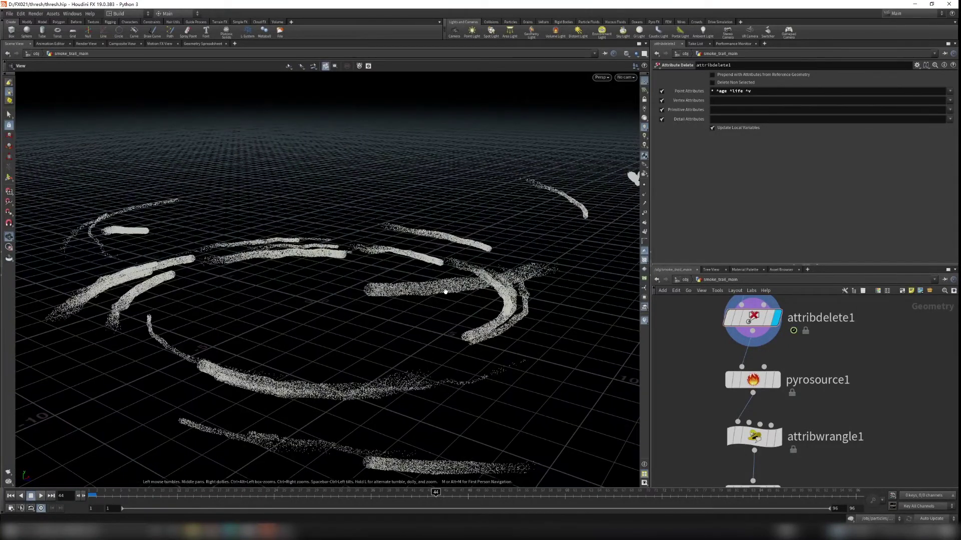
pyautogui.scroll(-3, 445, 292)
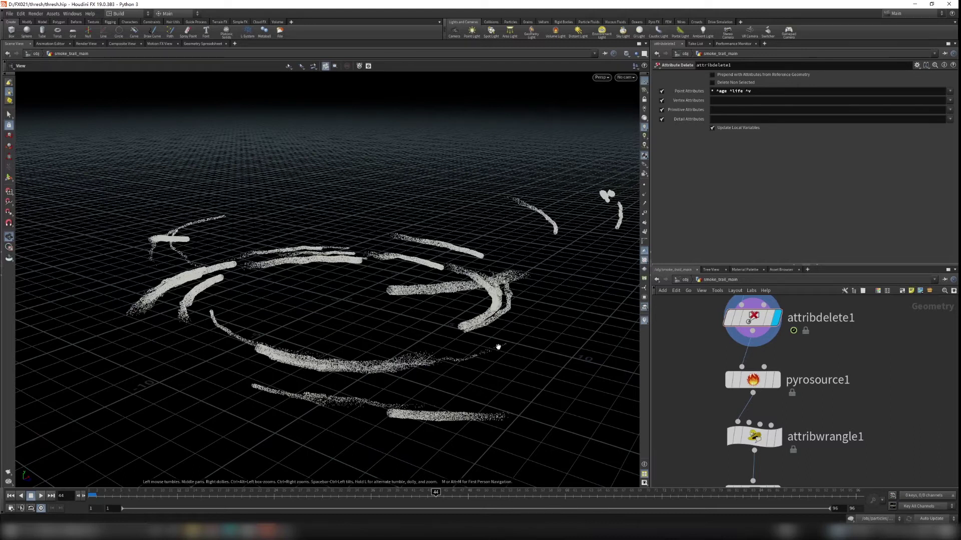
pyautogui.scroll(1, 496, 344)
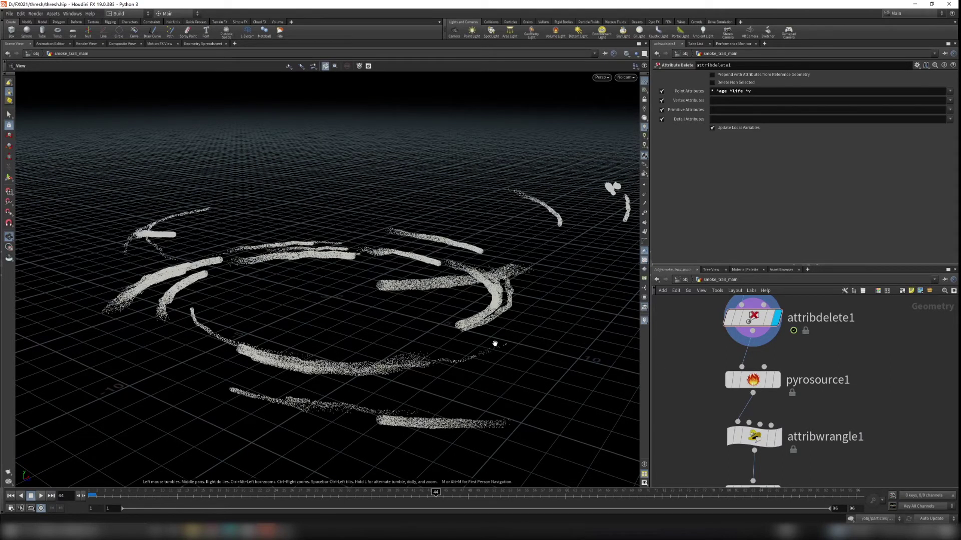
pyautogui.scroll(3, 375, 294)
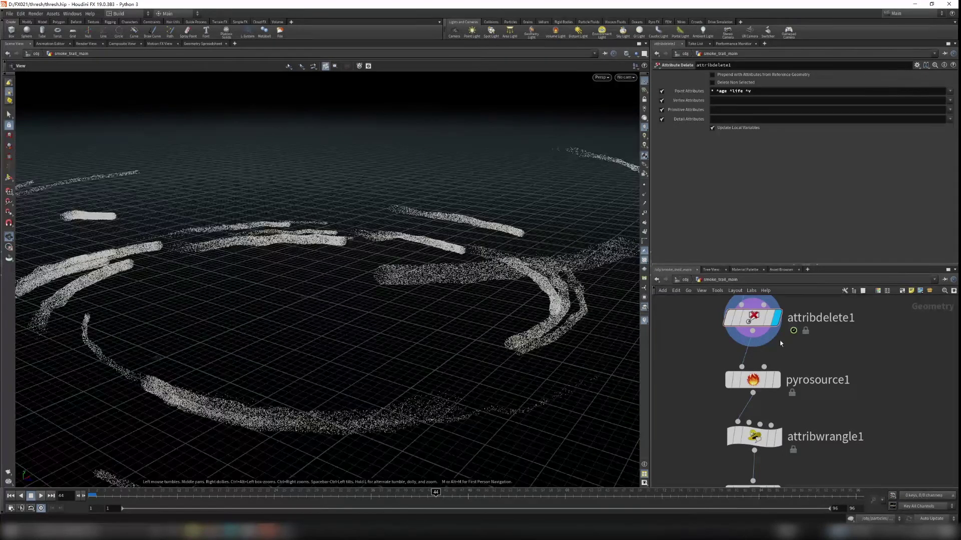
# Step: Check which attributes attribdelete1 keeps in its node information window, then close the window
pyautogui.click(714, 317)
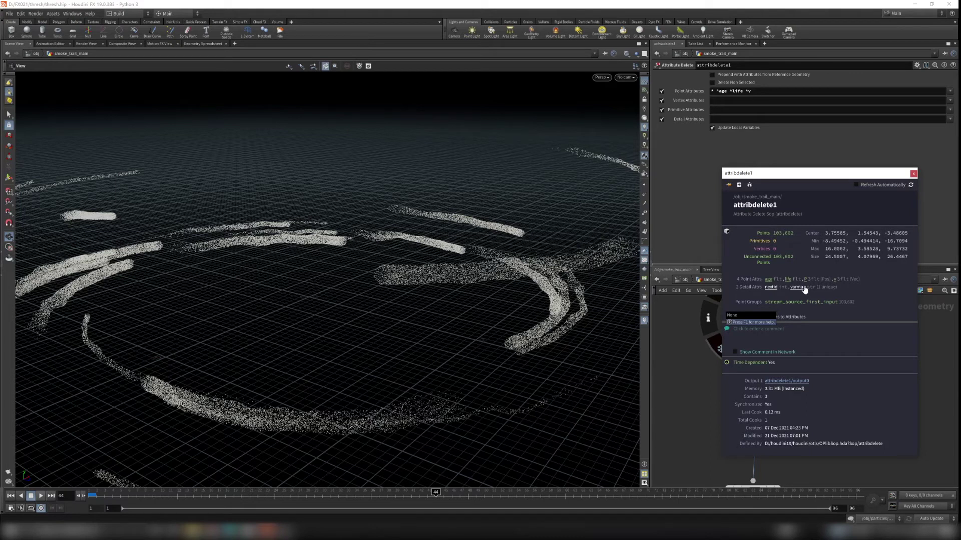
pyautogui.click(913, 174)
pyautogui.moveTo(472, 298); pyautogui.dragTo(479, 305)
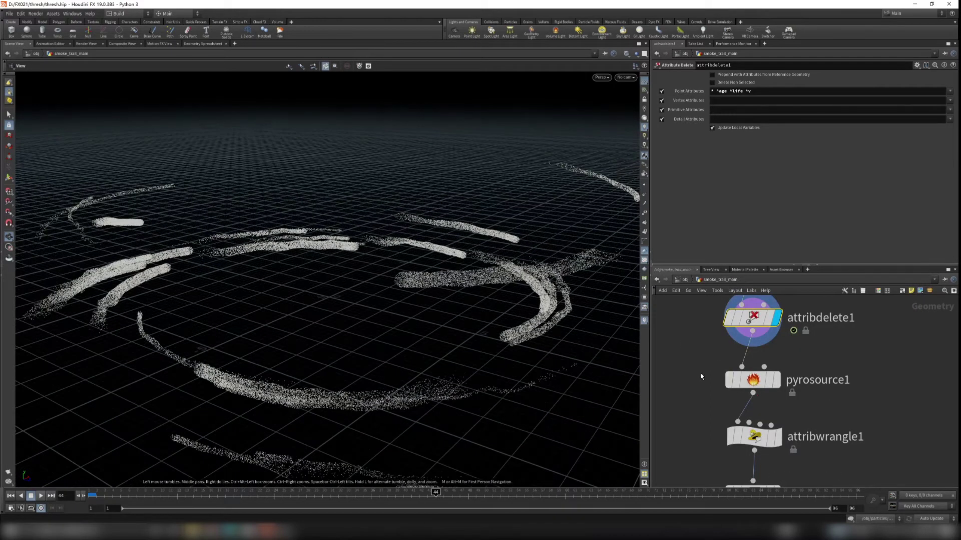
# Step: Select the pyrosource1 node and review its mode, particle separation, and density and temperature attribute settings alongside the particle trails
pyautogui.click(752, 380)
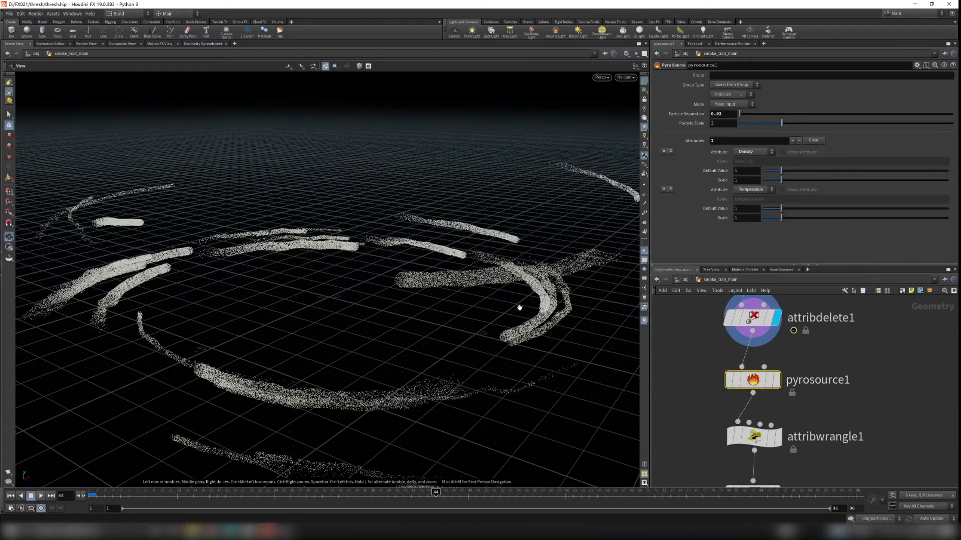
pyautogui.moveTo(519, 307); pyautogui.dragTo(484, 322)
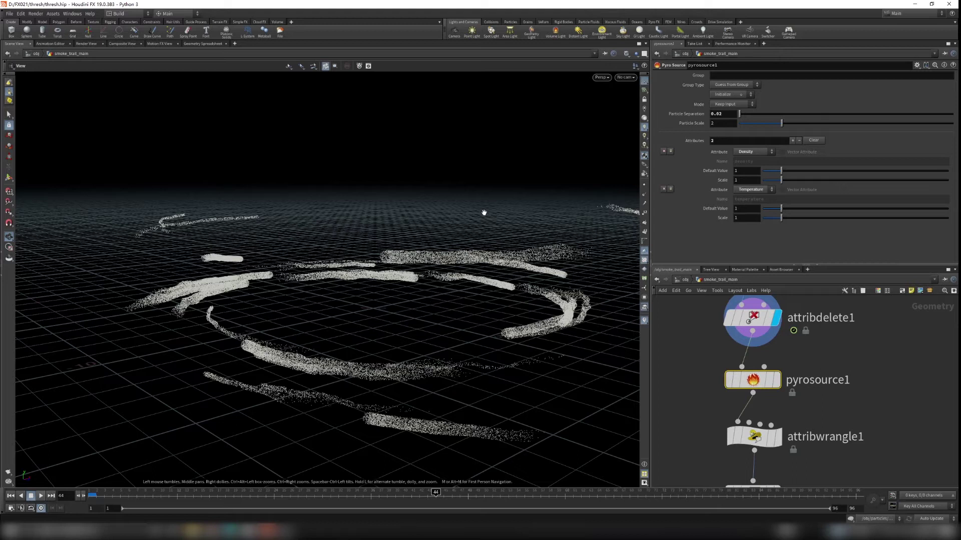
pyautogui.scroll(3, 394, 263)
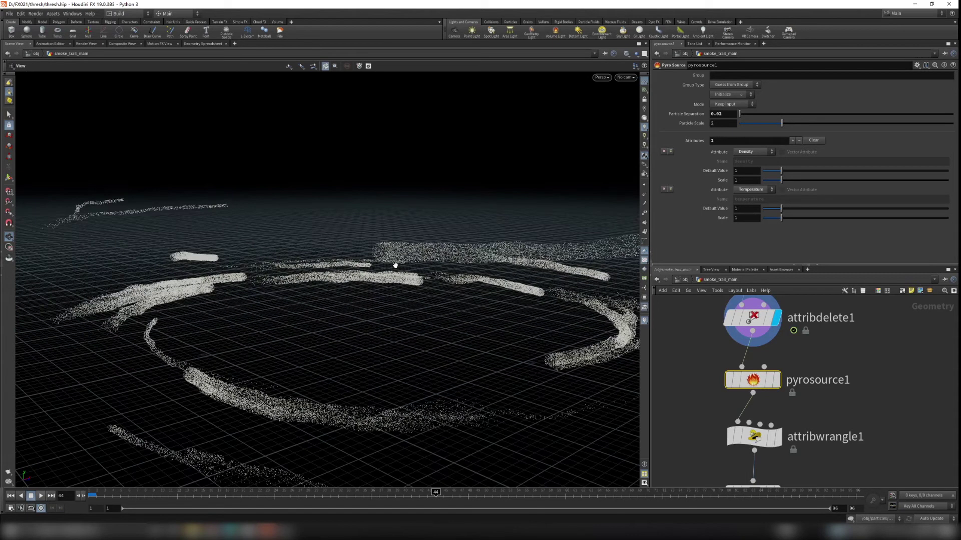
pyautogui.scroll(-3, 397, 266)
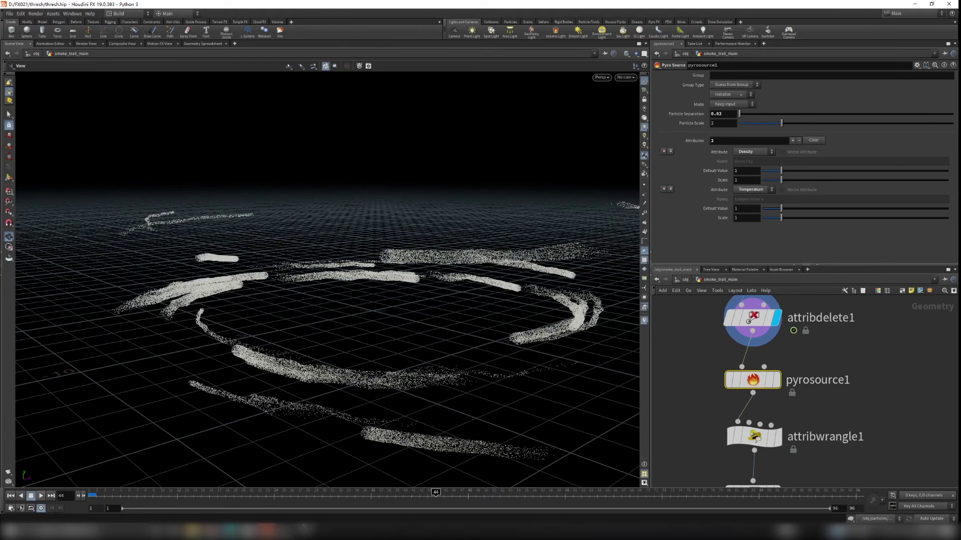
# Step: Switch to djv_view to view the rendered thresh image sequence
pyautogui.click(237, 526)
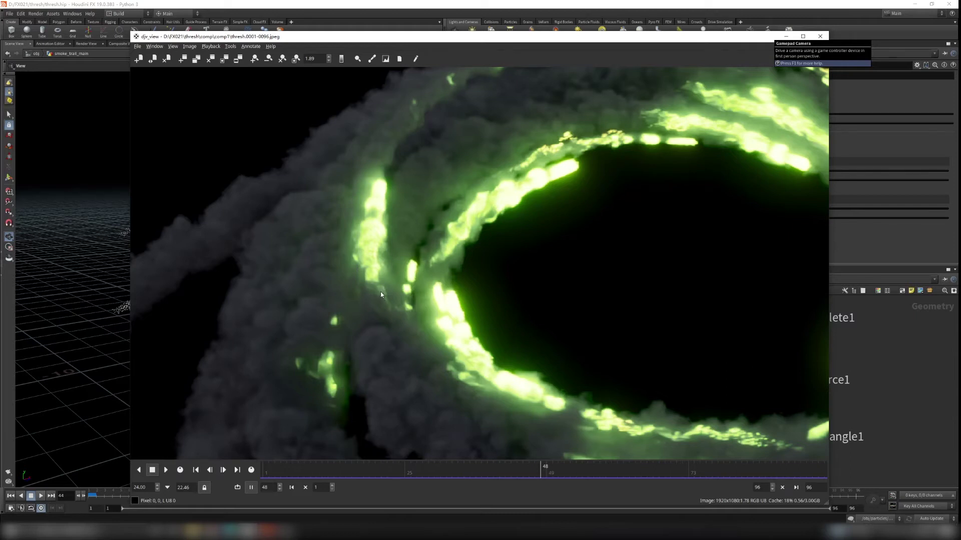
# Step: Examine the glowing trails and smoke in the rendered thresh frame at different magnifications, then minimize the image viewer
pyautogui.scroll(-5, 380, 293)
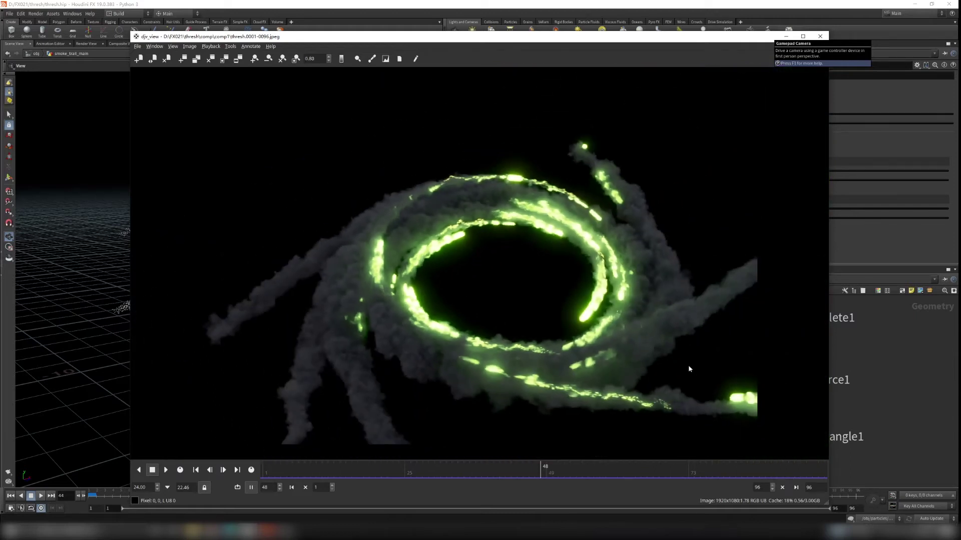
pyautogui.scroll(5, 632, 247)
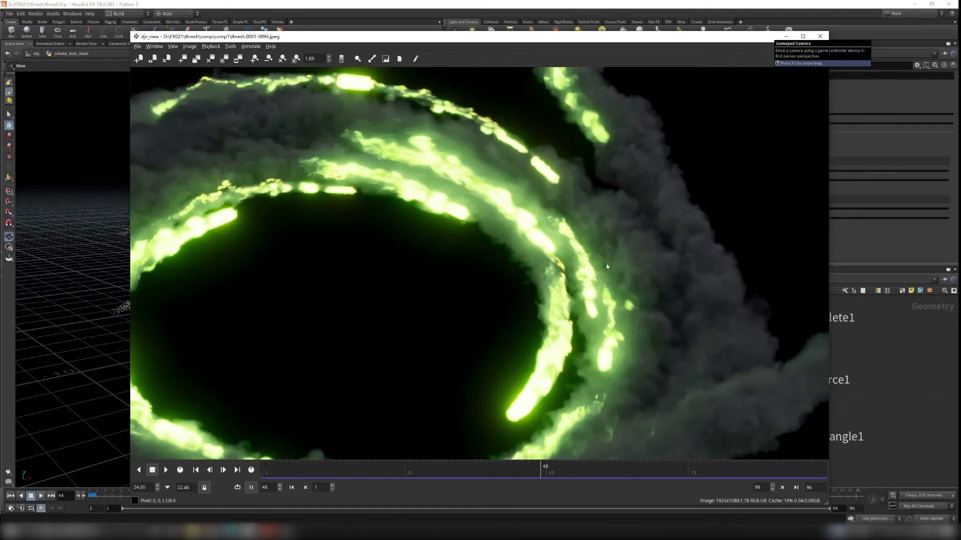
pyautogui.scroll(-5, 629, 363)
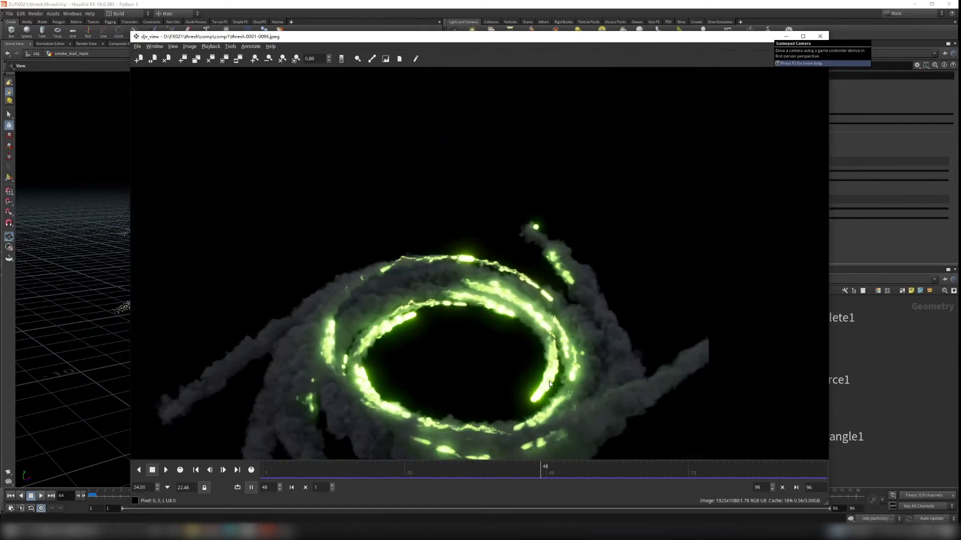
pyautogui.click(786, 36)
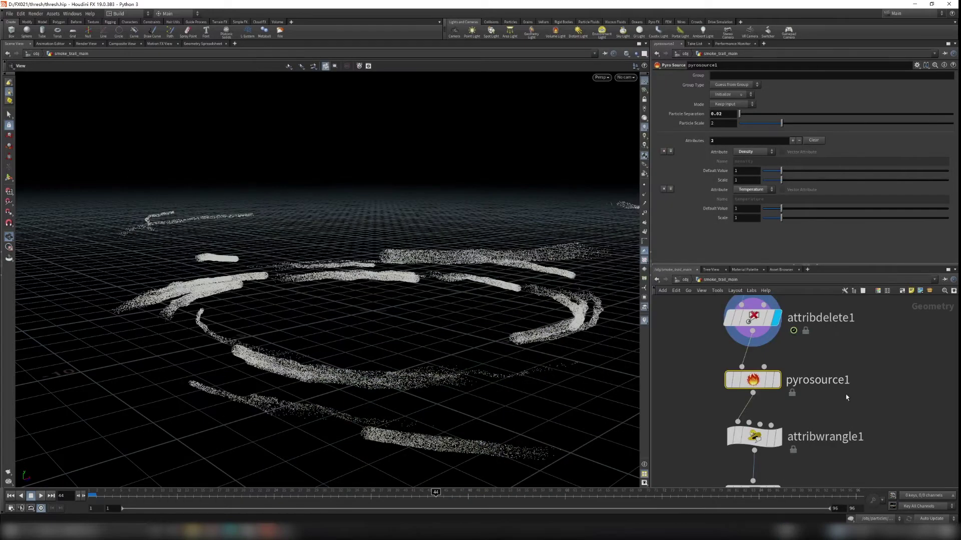
# Step: Display the output of the pyrosource1 node in the viewport
pyautogui.moveTo(846, 398); pyautogui.dragTo(846, 369, button='middle')
pyautogui.click(776, 350)
pyautogui.moveTo(852, 379); pyautogui.dragTo(676, 340)
pyautogui.moveTo(846, 345); pyautogui.dragTo(782, 363, button='middle')
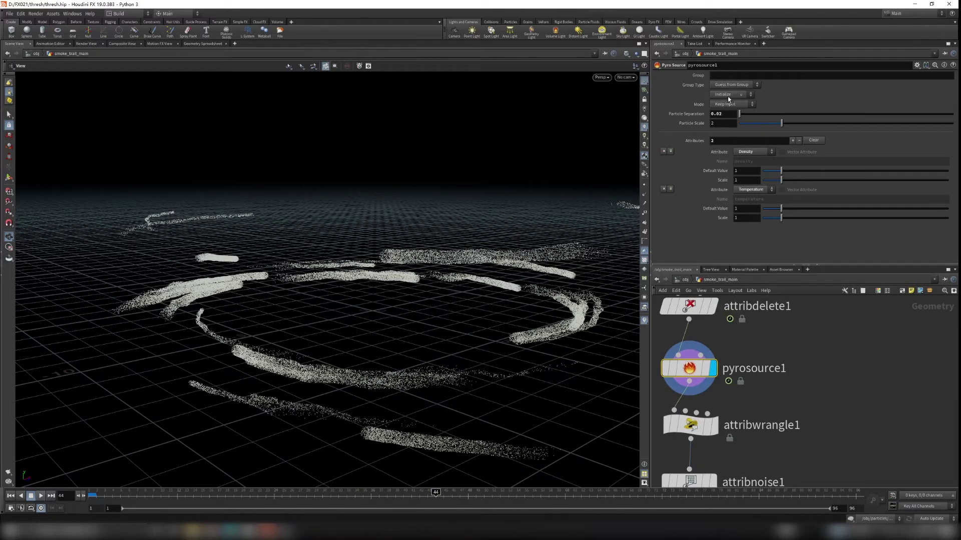
# Step: Add a second Pyro Source node beside pyrosource1, connect it to attribdelete1's output and display it
pyautogui.press('Tab')
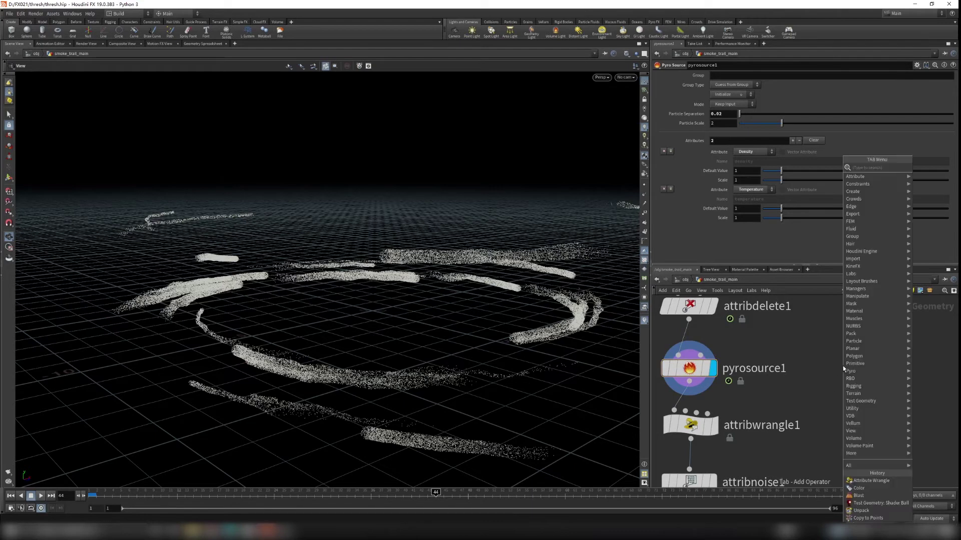
pyautogui.write('pyros')
pyautogui.press('Down')
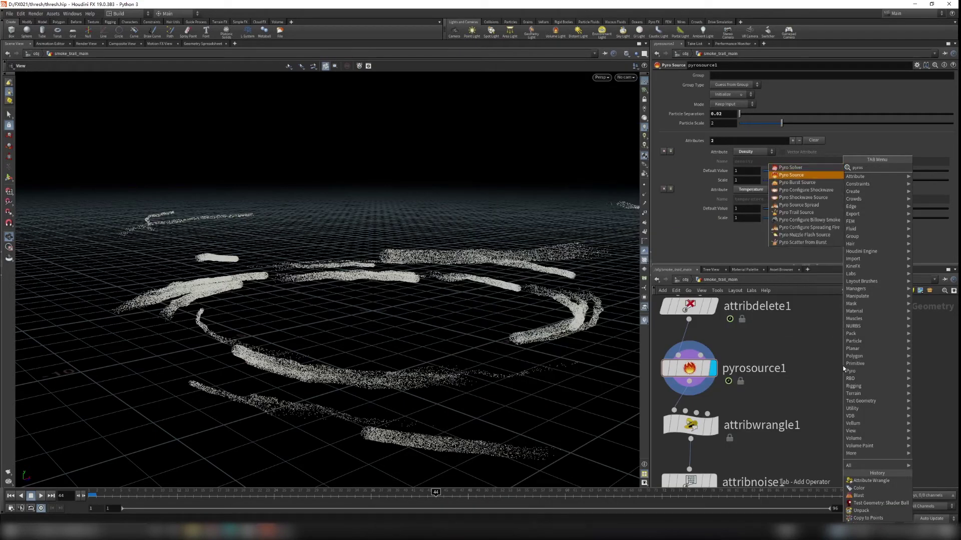
pyautogui.press('Return')
pyautogui.click(836, 365)
pyautogui.moveTo(723, 332); pyautogui.dragTo(826, 353)
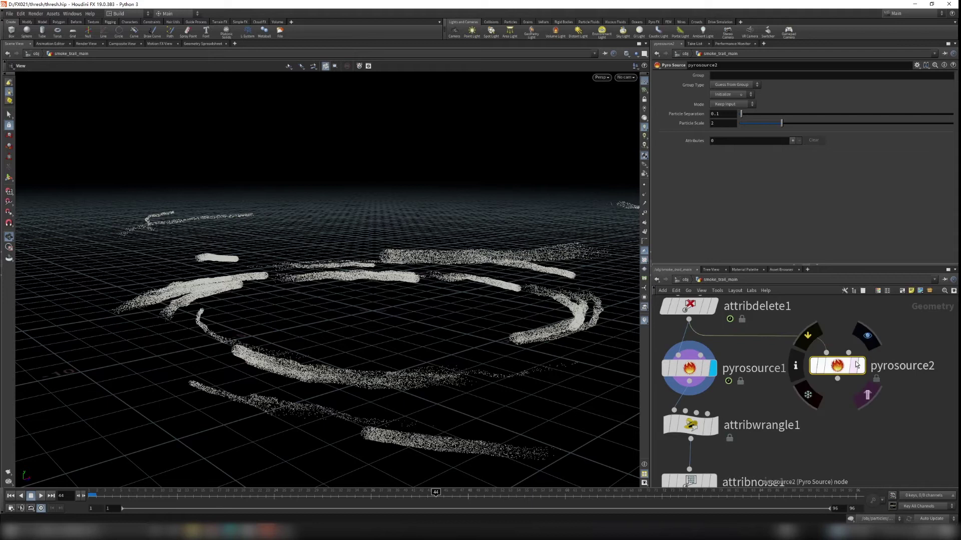
pyautogui.click(861, 365)
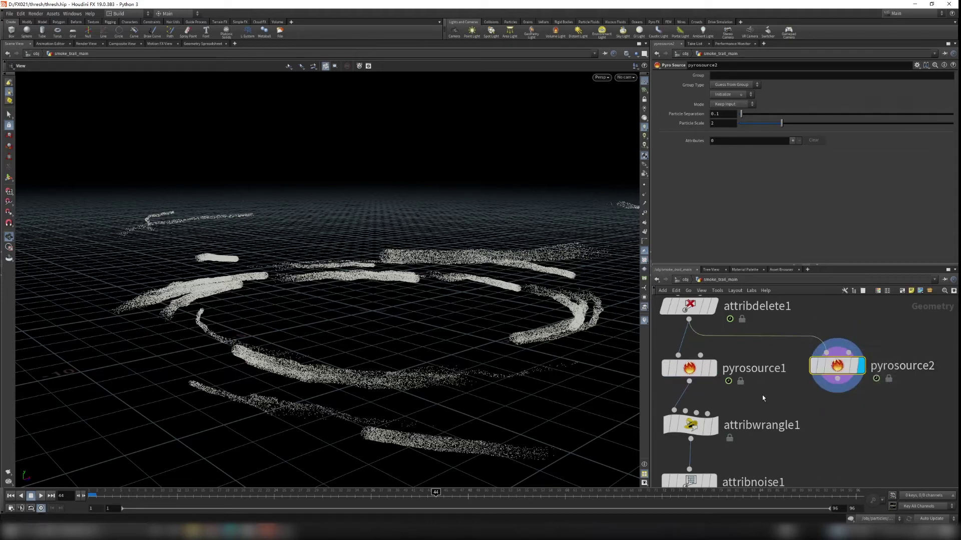
# Step: Initialize the new pyrosource2 node with the Source Smoke preset
pyautogui.click(693, 365)
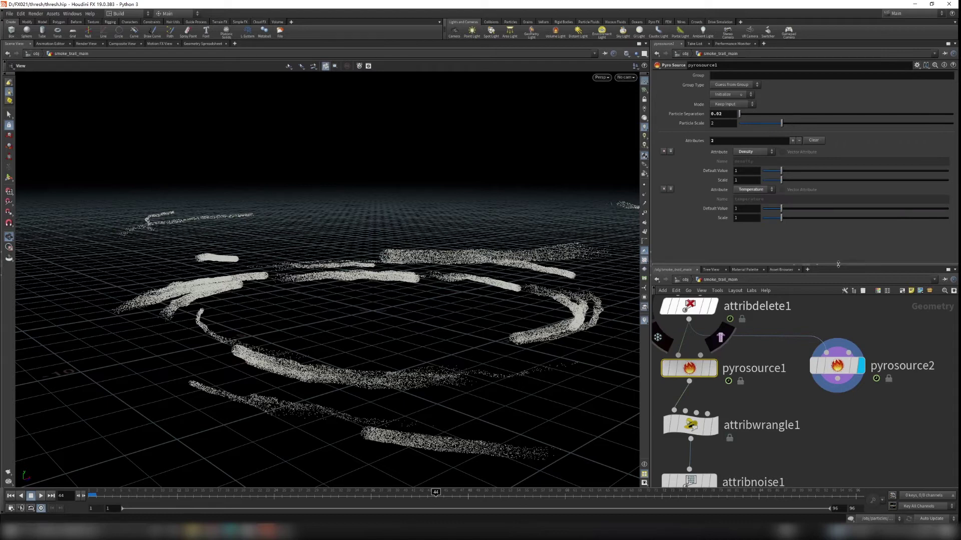
pyautogui.click(837, 366)
pyautogui.click(732, 96)
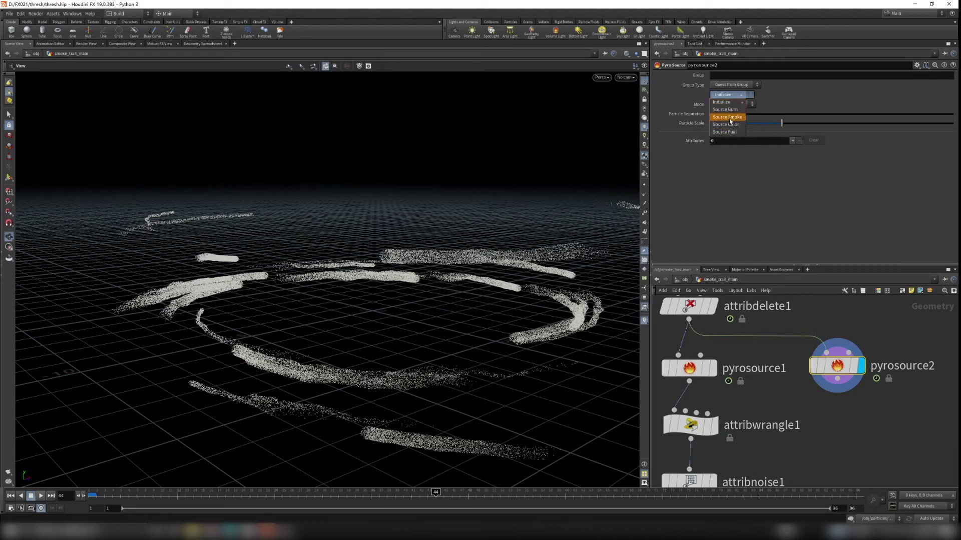
pyautogui.click(728, 118)
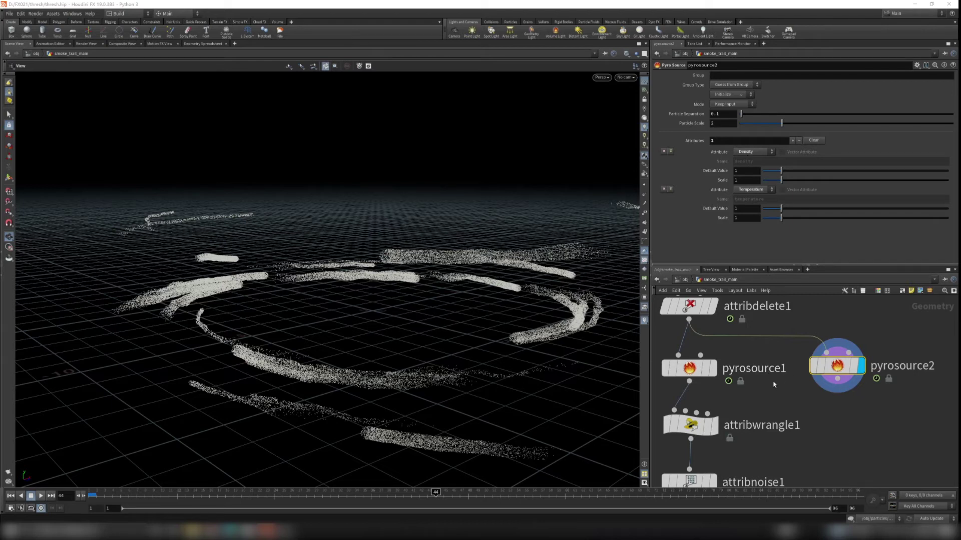
# Step: Select and display pyrosource1 again and review its particle separation and source attributes
pyautogui.click(689, 368)
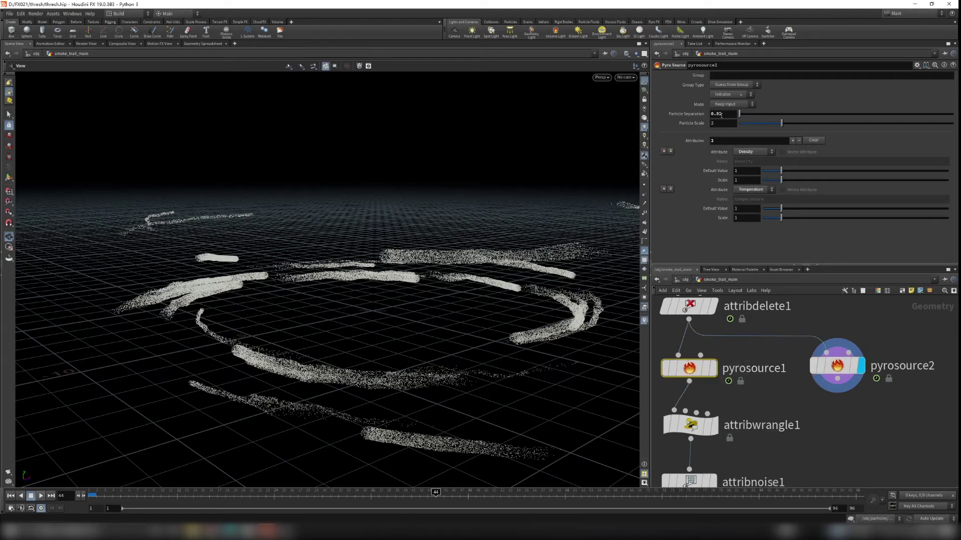
pyautogui.click(713, 371)
pyautogui.click(864, 373)
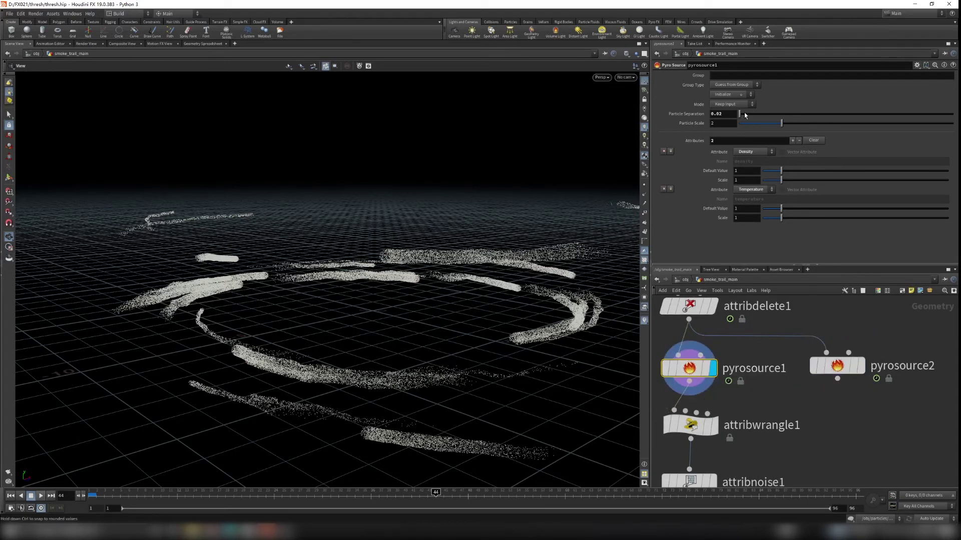
pyautogui.moveTo(814, 425); pyautogui.dragTo(854, 347, button='middle')
pyautogui.moveTo(882, 431); pyautogui.dragTo(783, 410, button='middle')
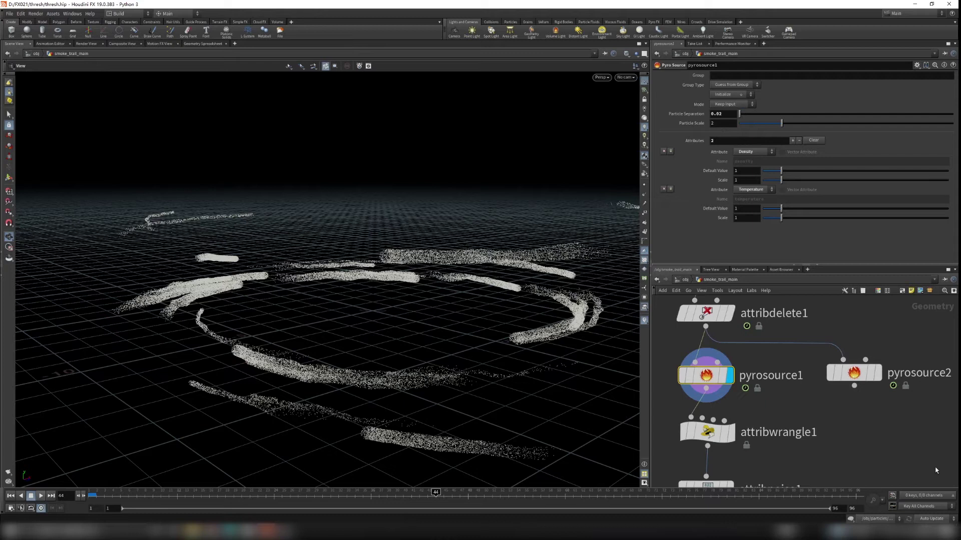
# Step: Delete the pyrosource2 node
pyautogui.click(853, 373)
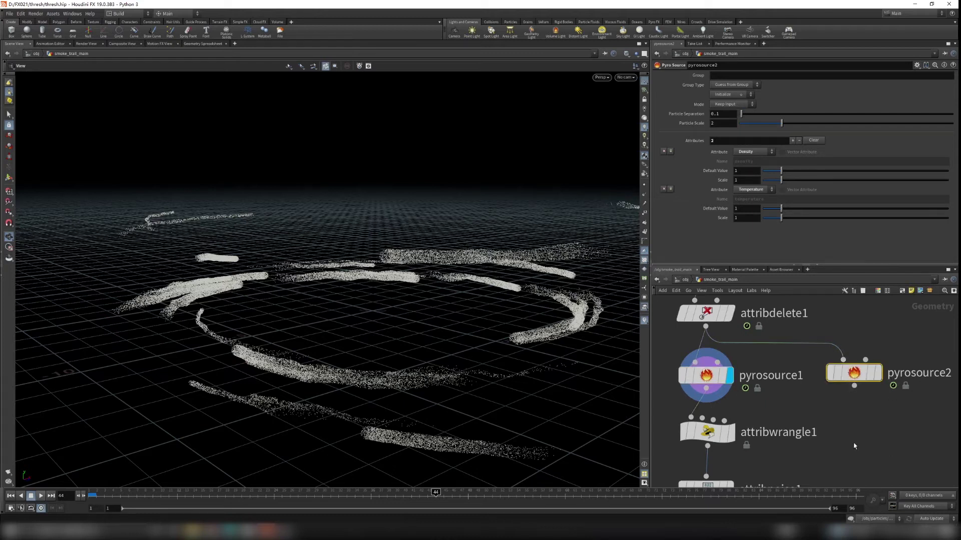
pyautogui.press('Delete')
pyautogui.moveTo(834, 428); pyautogui.dragTo(865, 382, button='middle')
# Step: Check the point attributes on pyrosource1 in its node information window, then close the window
pyautogui.moveTo(687, 372); pyautogui.dragTo(789, 399)
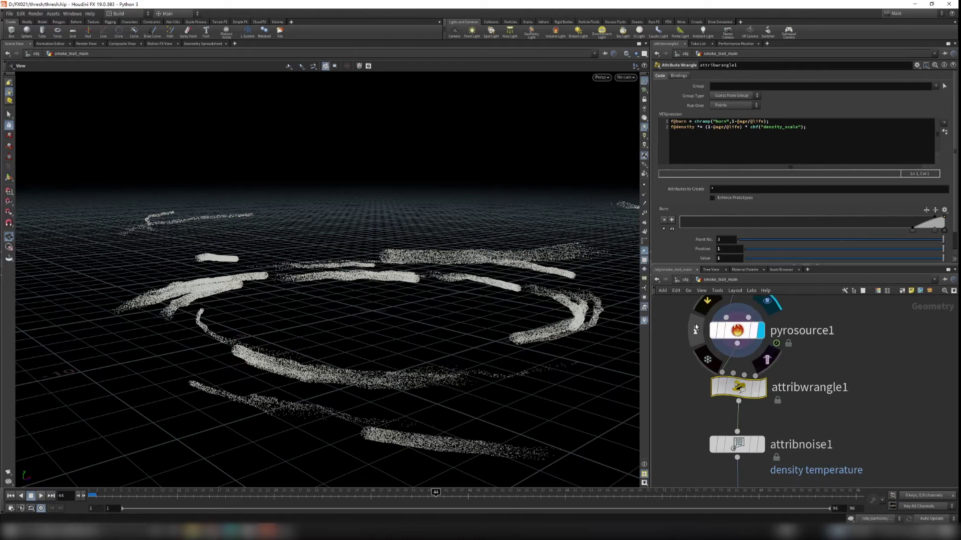
pyautogui.click(710, 331)
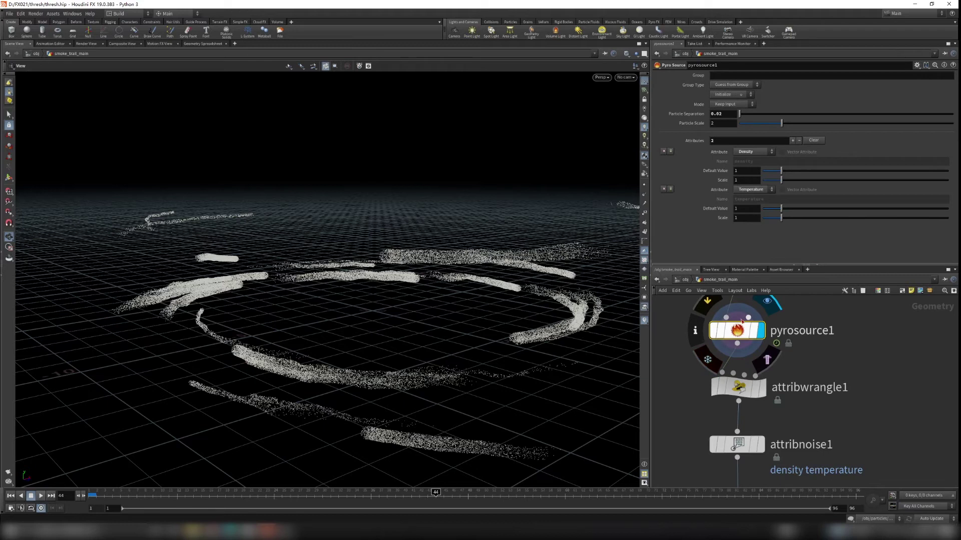
pyautogui.click(697, 331)
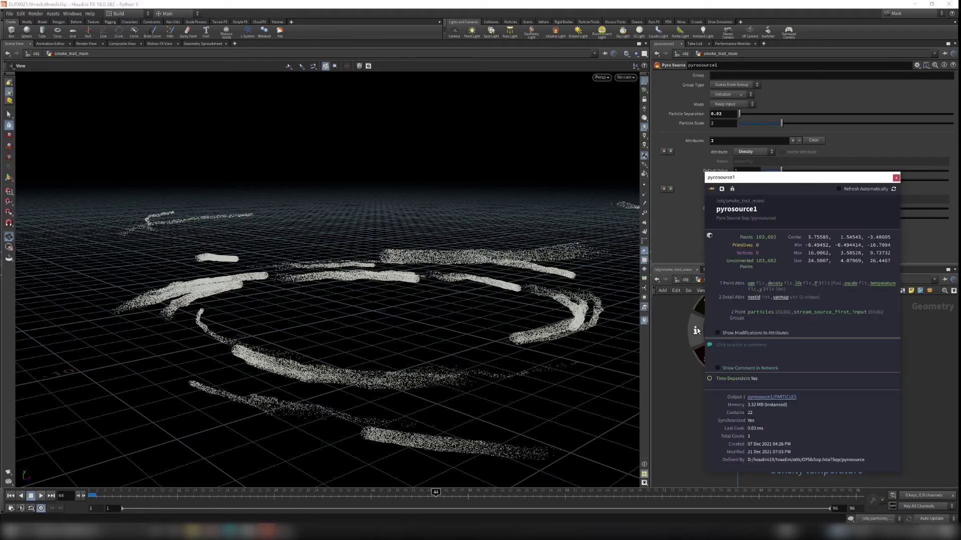
pyautogui.moveTo(765, 178); pyautogui.dragTo(721, 179)
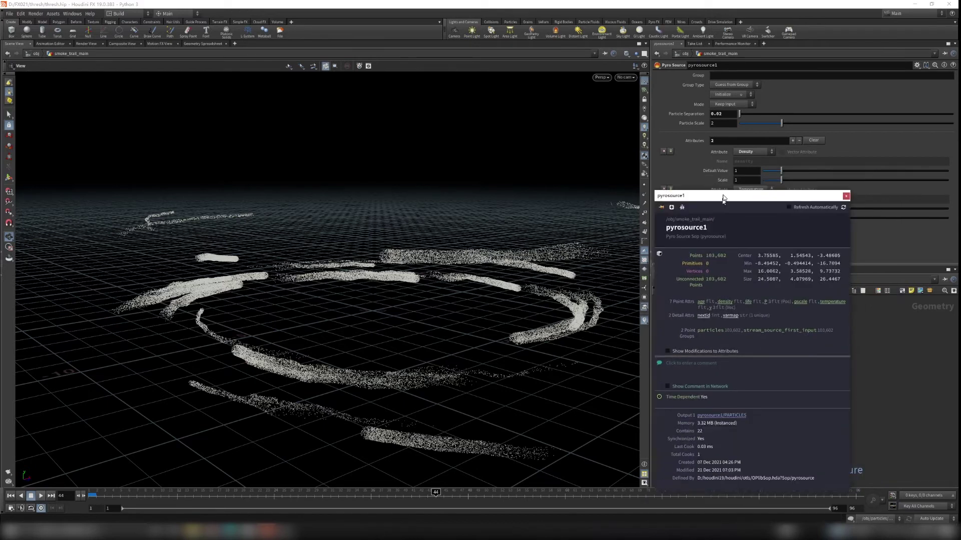
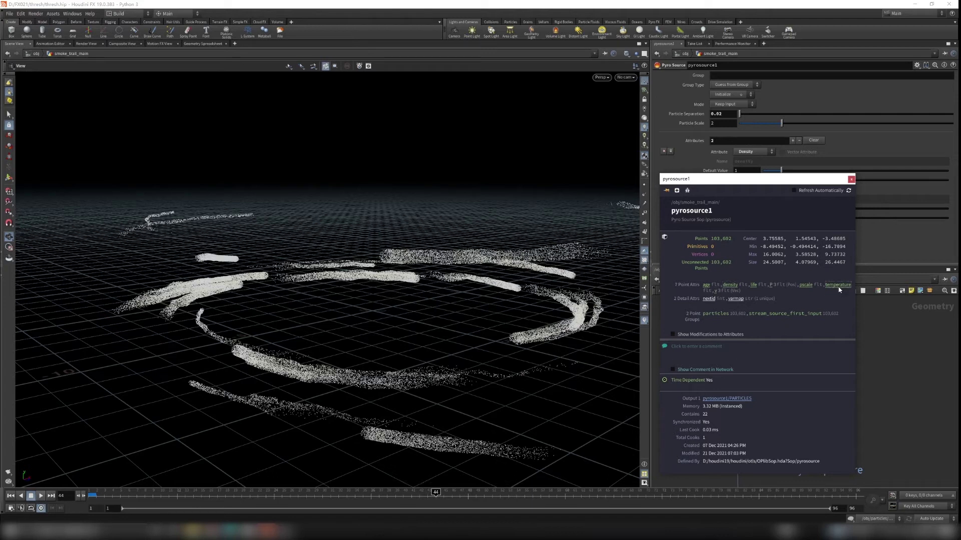
pyautogui.click(850, 179)
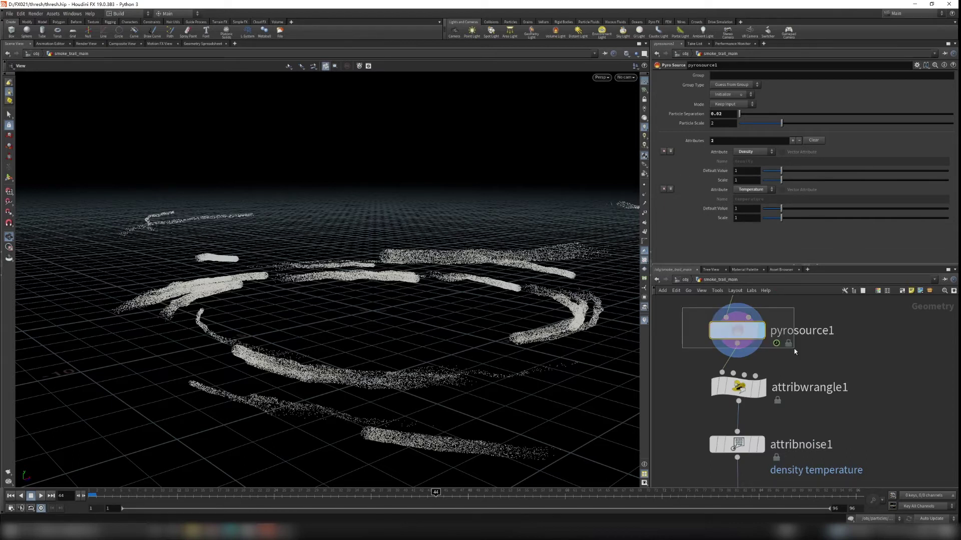
# Step: Open pyrosource1's geometry spreadsheet and clear the pscale attribute filter so all attributes are listed
pyautogui.scroll(3, 522, 334)
pyautogui.scroll(-3, 523, 335)
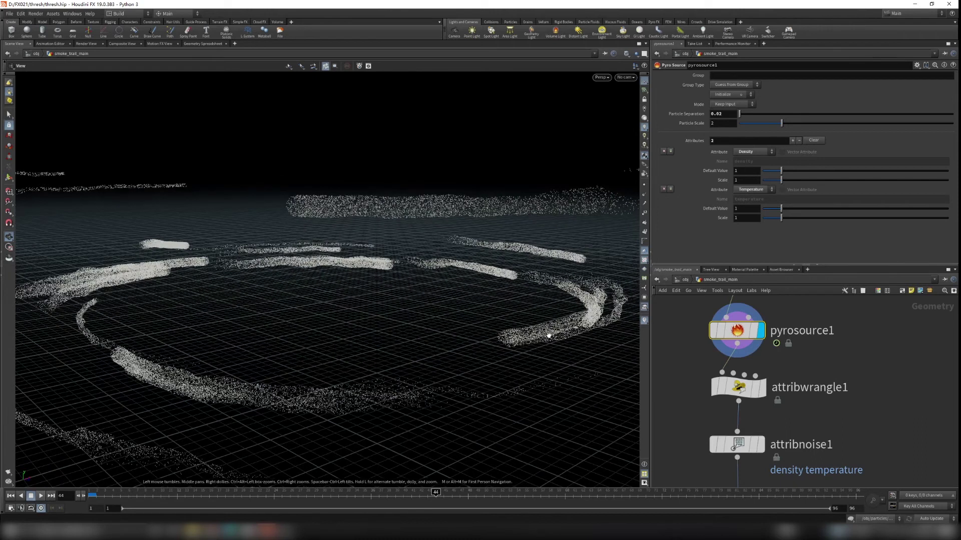
pyautogui.click(198, 44)
pyautogui.doubleClick(426, 65)
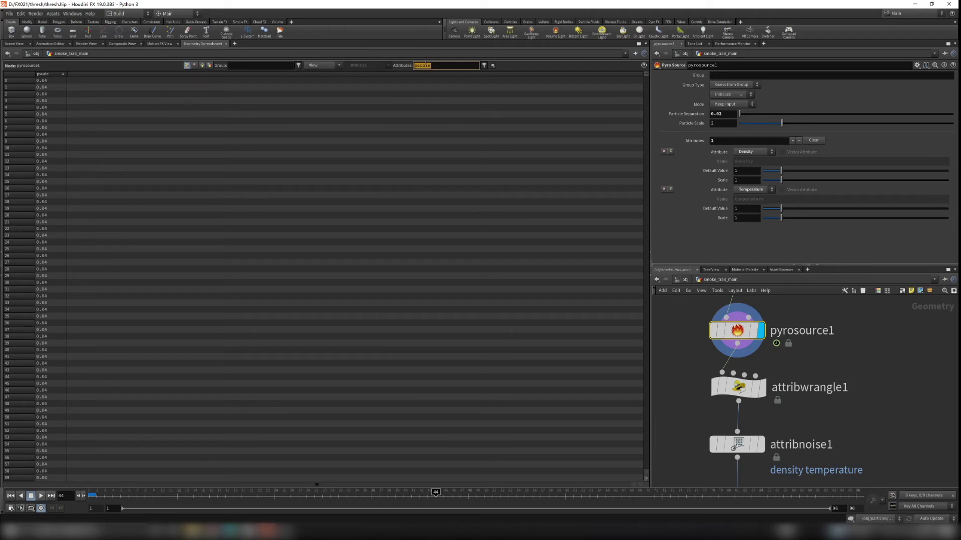
pyautogui.press('BackSpace')
pyautogui.press('Return')
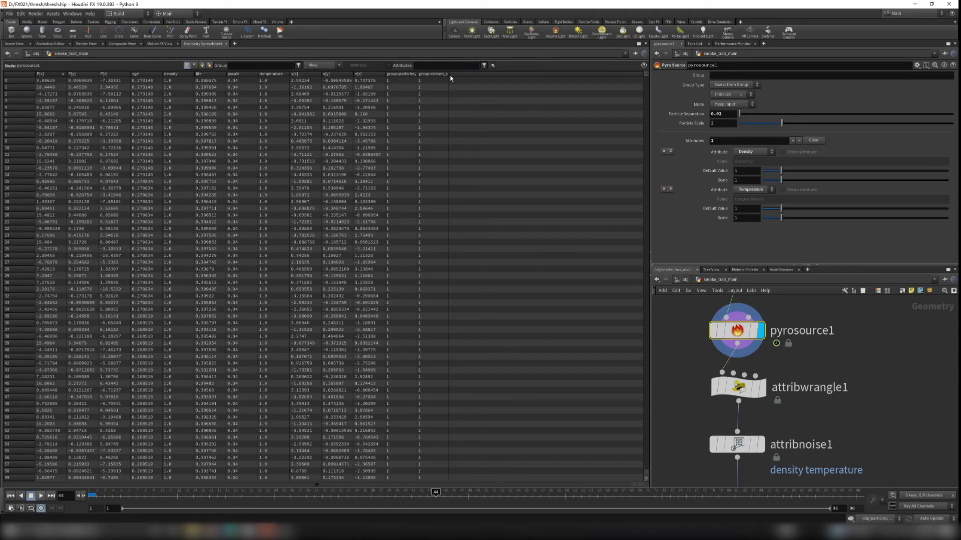
# Step: Sort the spreadsheet by density and by temperature to check their values, then return to the scene view
pyautogui.click(173, 74)
pyautogui.click(173, 74)
pyautogui.click(275, 74)
pyautogui.click(275, 75)
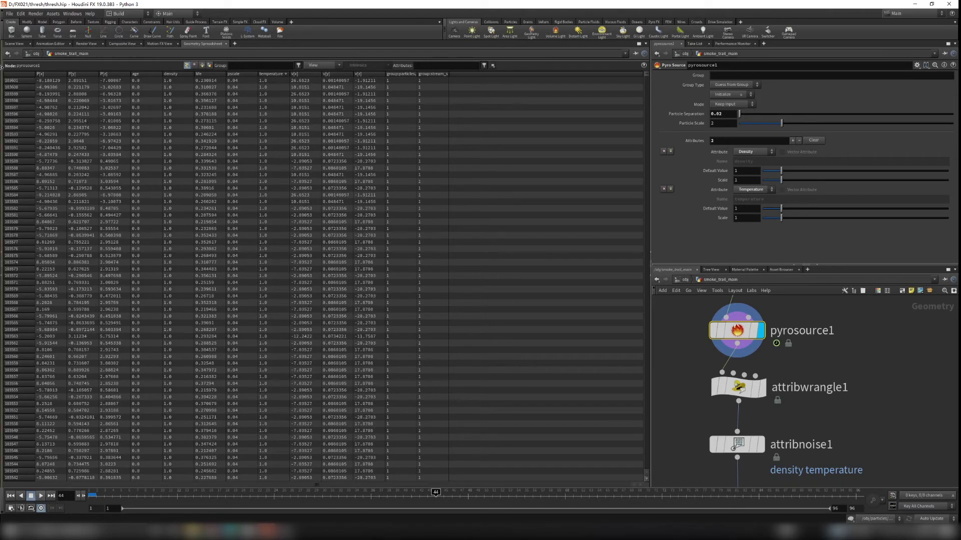
pyautogui.click(15, 44)
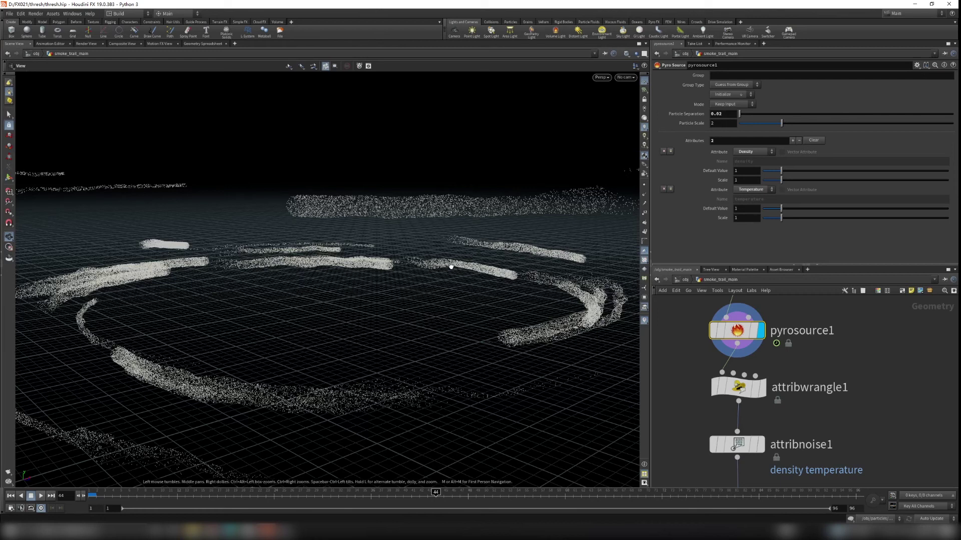
# Step: Select attribwrangle1 to review its burn and density expressions and display its output
pyautogui.moveTo(890, 426); pyautogui.dragTo(896, 403, button='middle')
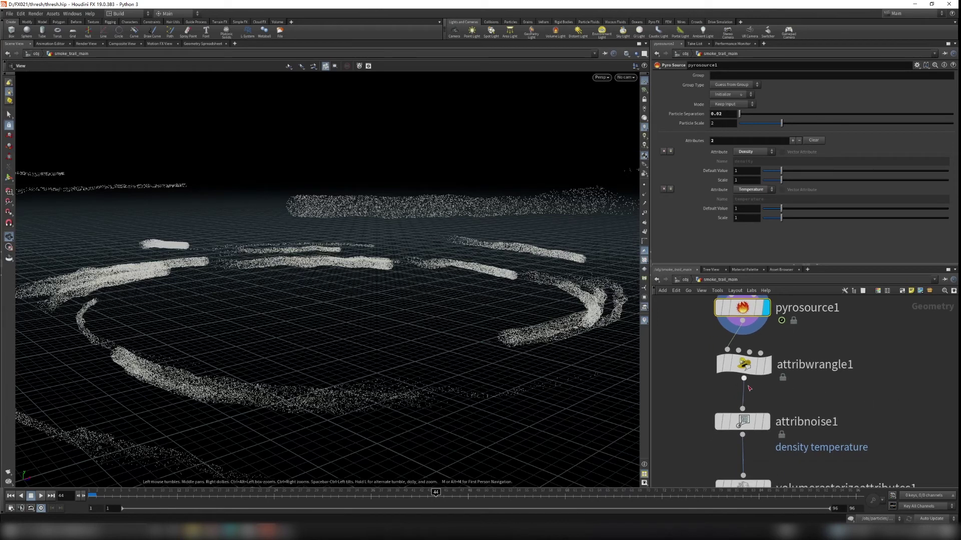
pyautogui.click(746, 370)
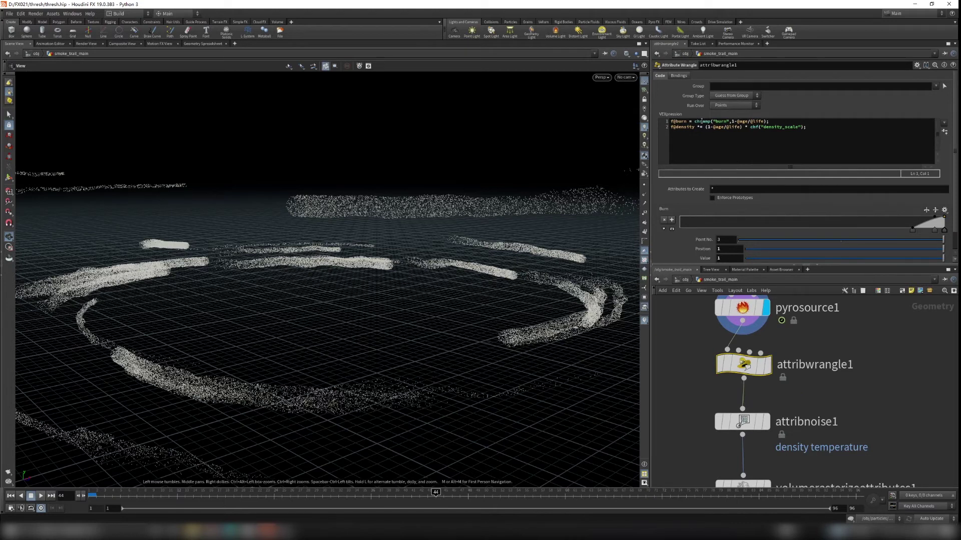
pyautogui.click(768, 368)
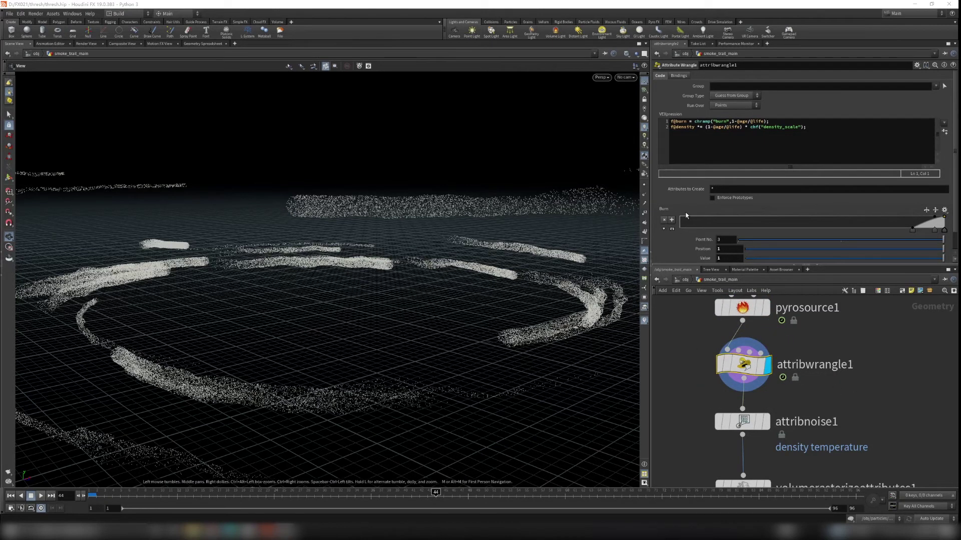
# Step: Select pyrosource1 and review its density and temperature attributes alongside the wrangle below it
pyautogui.moveTo(791, 397); pyautogui.dragTo(793, 440, button='middle')
pyautogui.click(743, 352)
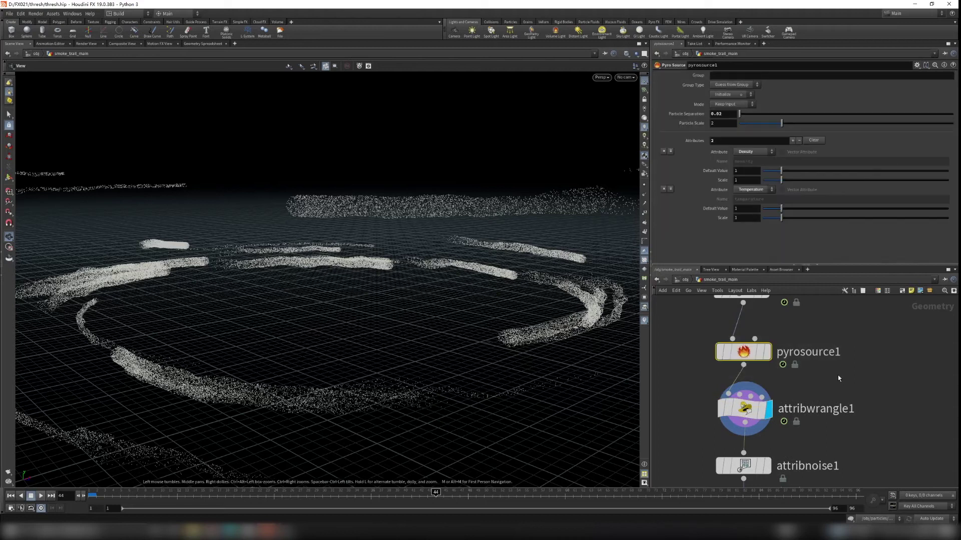
pyautogui.moveTo(774, 321); pyautogui.dragTo(774, 331, button='middle')
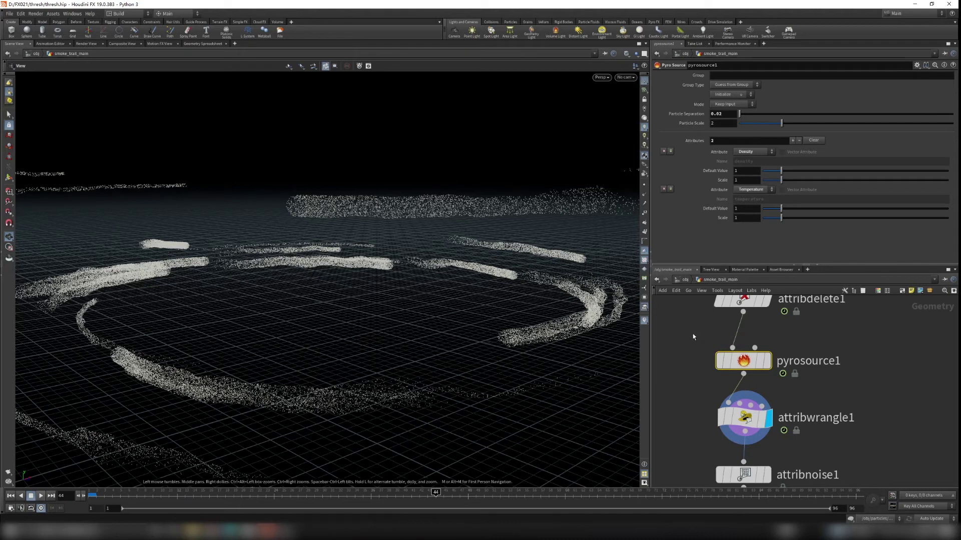
pyautogui.moveTo(784, 336); pyautogui.dragTo(787, 292, button='middle')
pyautogui.moveTo(677, 344); pyautogui.dragTo(823, 380)
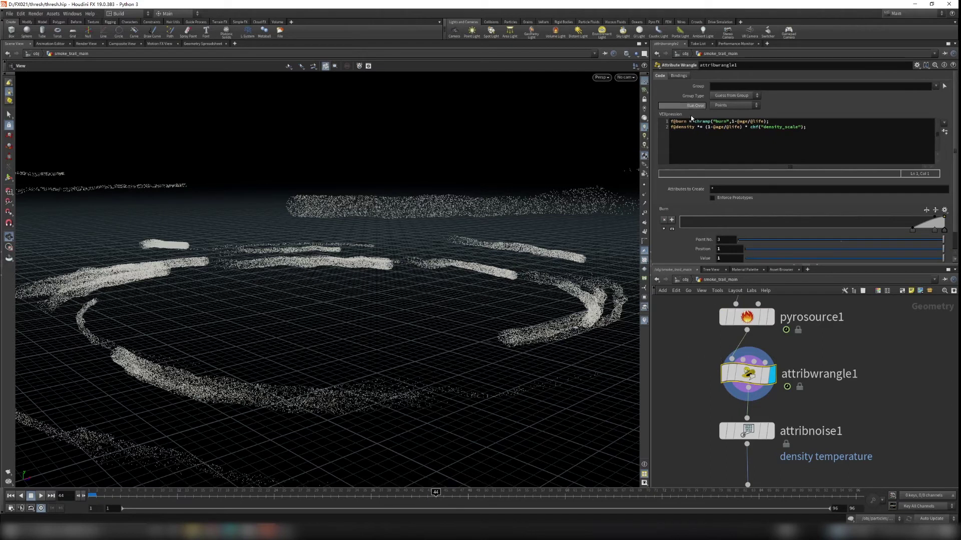
pyautogui.click(772, 122)
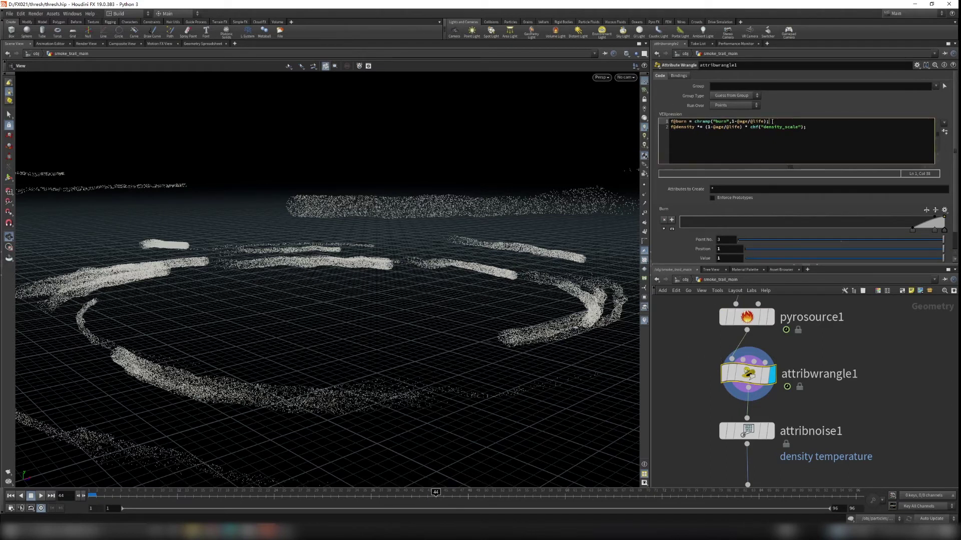
pyautogui.press('Return')
pyautogui.press('Return')
pyautogui.press('Return')
pyautogui.press('Return')
pyautogui.press('Return')
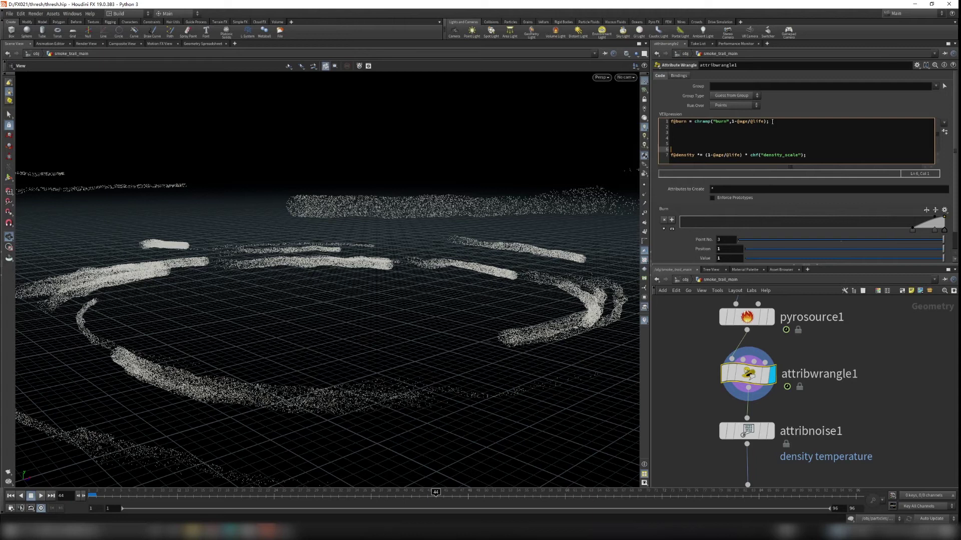
pyautogui.click(673, 122)
pyautogui.press('Left')
pyautogui.press('Return')
pyautogui.press('Return')
pyautogui.click(741, 133)
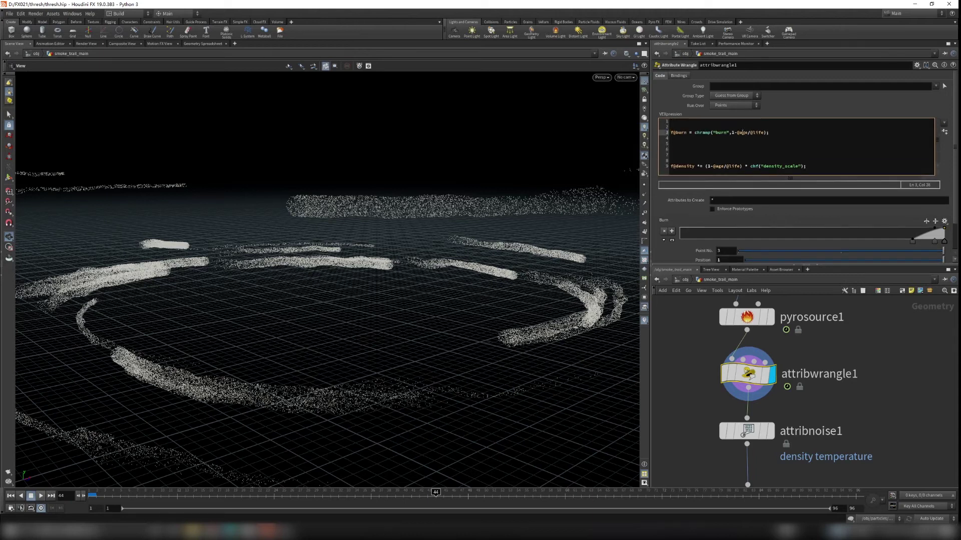
pyautogui.moveTo(732, 133); pyautogui.dragTo(766, 132)
# Step: Add a second Attribute Wrangle beside attribwrangle1 and connect pyrosource1's output to its first input
pyautogui.moveTo(884, 388); pyautogui.dragTo(854, 382, button='middle')
pyautogui.press('Tab')
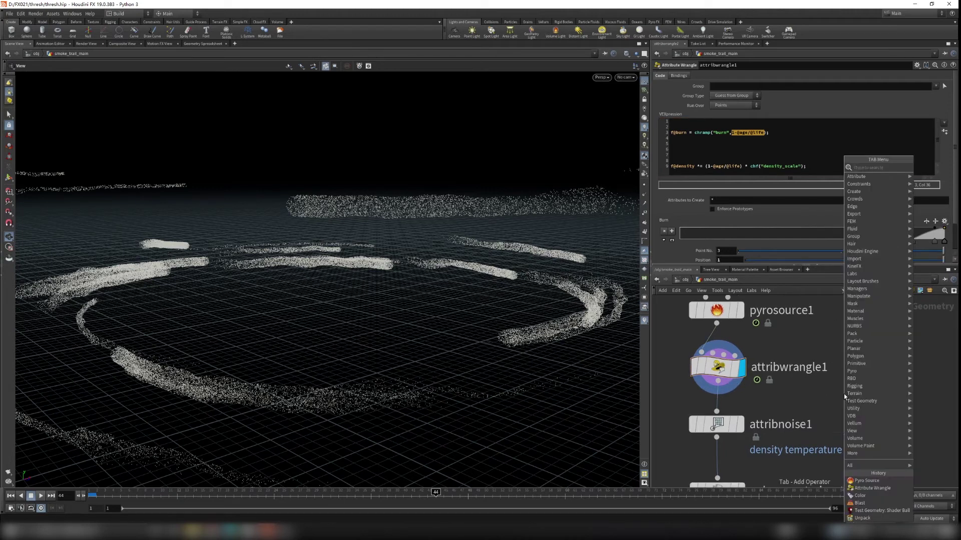
pyautogui.write('wra')
pyautogui.press('Return')
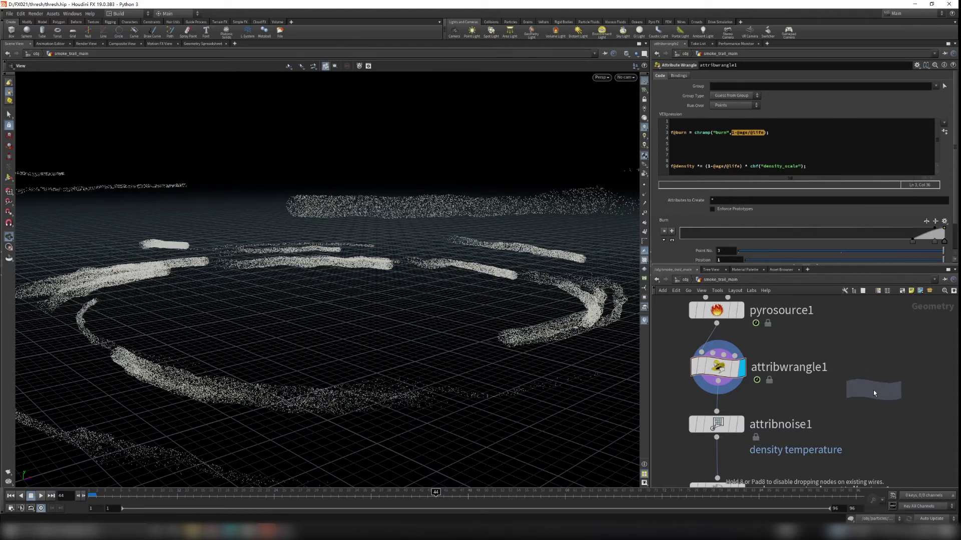
pyautogui.click(872, 389)
pyautogui.moveTo(857, 375); pyautogui.dragTo(716, 324)
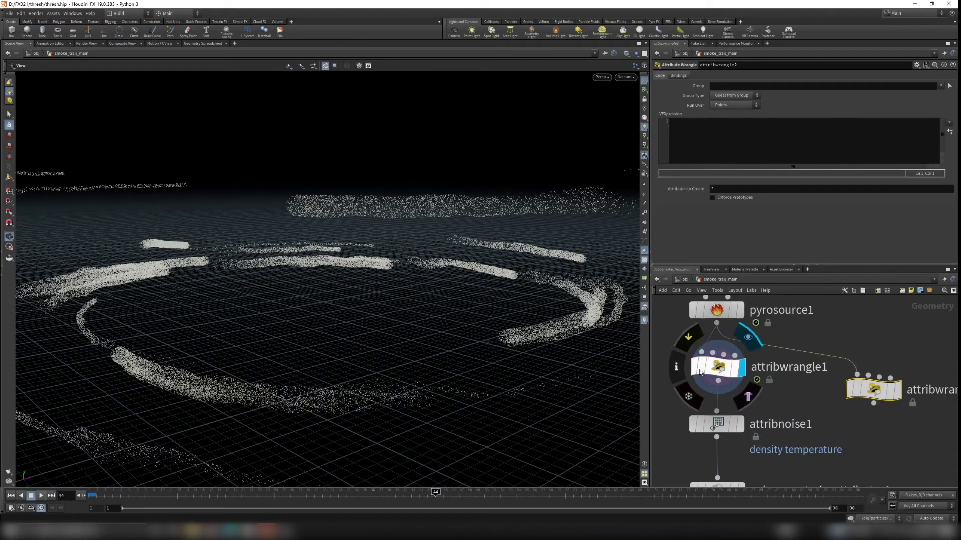
# Step: Copy the f@burn line from attribwrangle1 into the new wrangle's VEX code
pyautogui.click(717, 367)
pyautogui.moveTo(771, 132); pyautogui.dragTo(671, 132)
pyautogui.hotkey('ctrl', 'c')
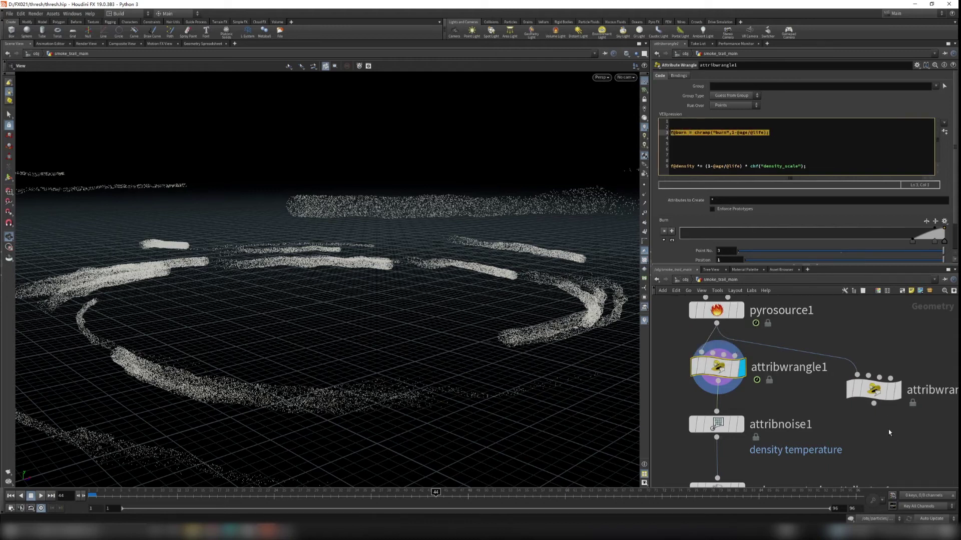
pyautogui.click(873, 390)
pyautogui.click(712, 136)
pyautogui.hotkey('ctrl', 'v')
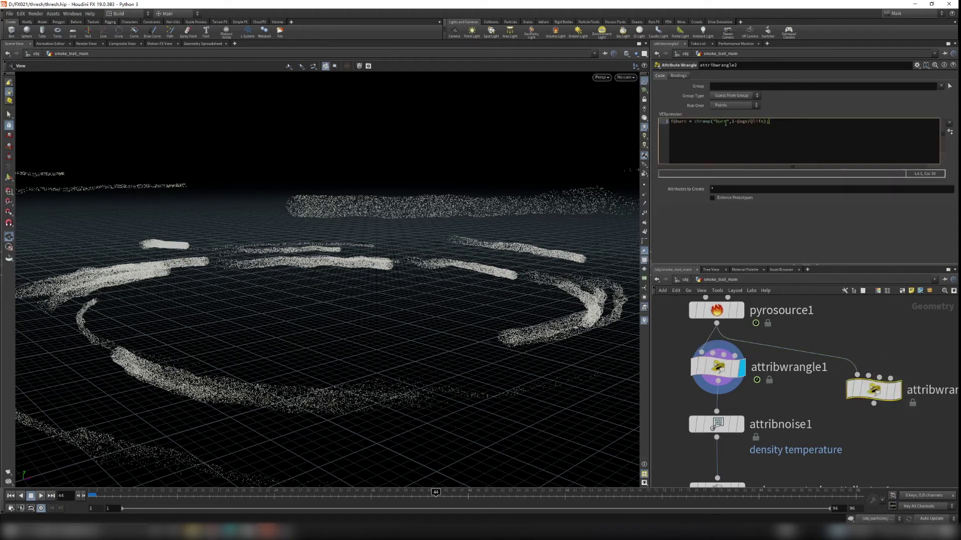
pyautogui.moveTo(732, 122); pyautogui.dragTo(695, 124)
pyautogui.press('BackSpace')
pyautogui.click(882, 327)
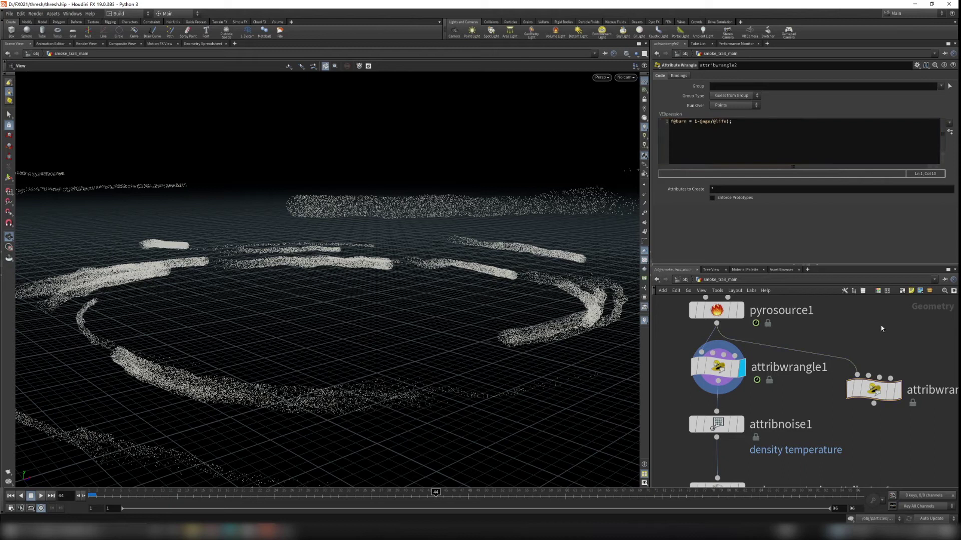
pyautogui.click(730, 122)
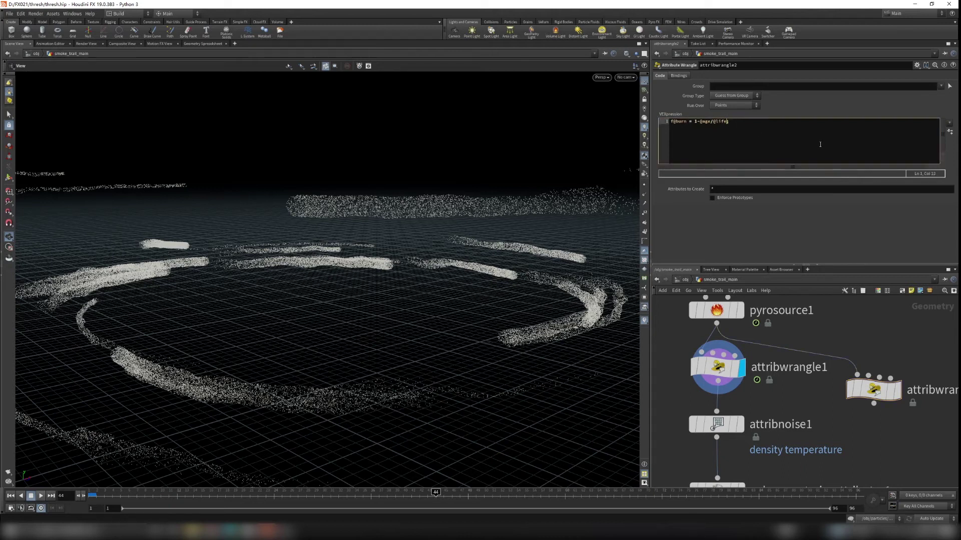
pyautogui.click(895, 391)
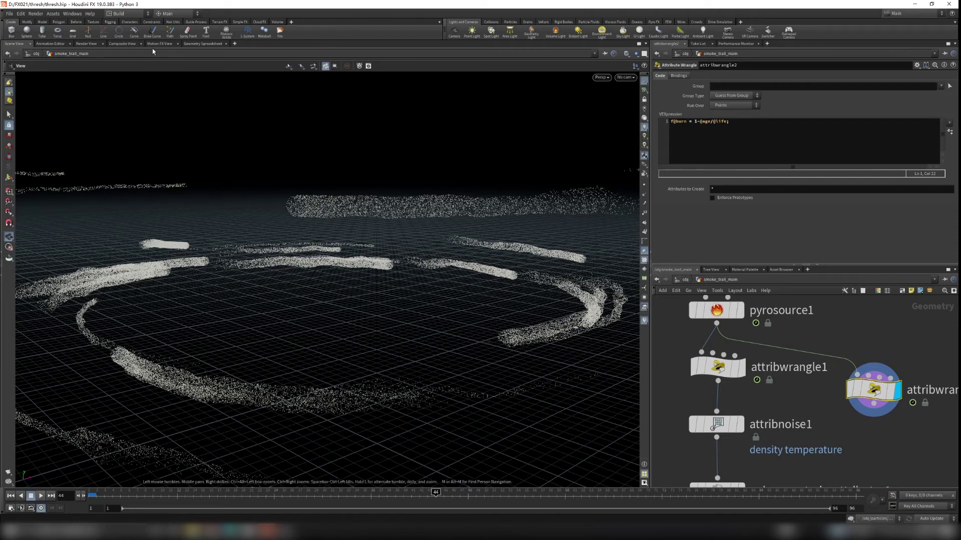
# Step: Sort the new wrangle's geometry spreadsheet by burn to check the values, then return to the scene view
pyautogui.click(200, 44)
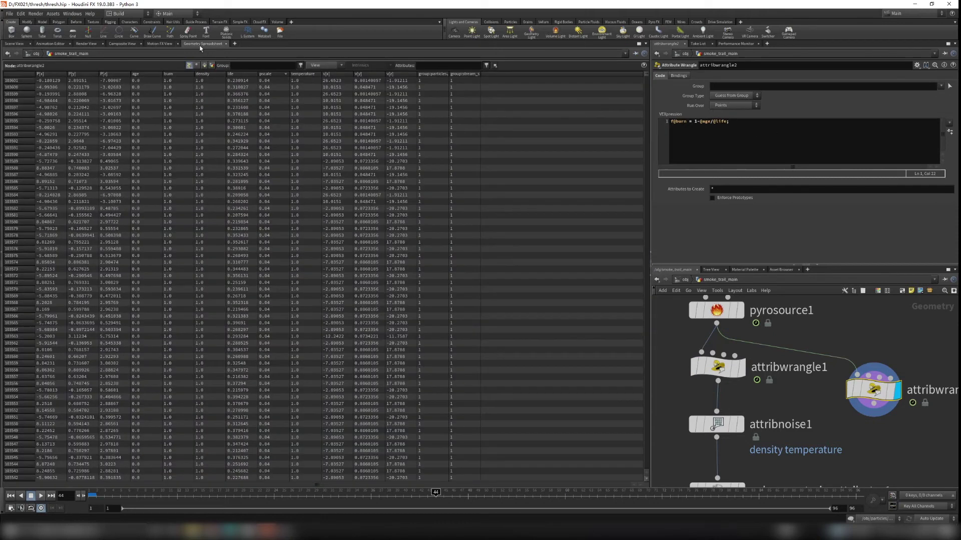
pyautogui.click(177, 75)
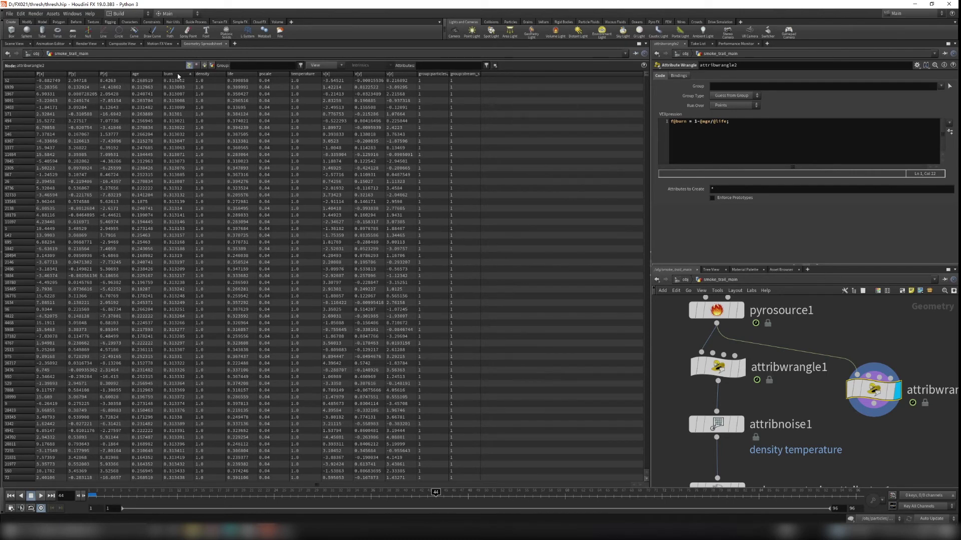
pyautogui.click(15, 44)
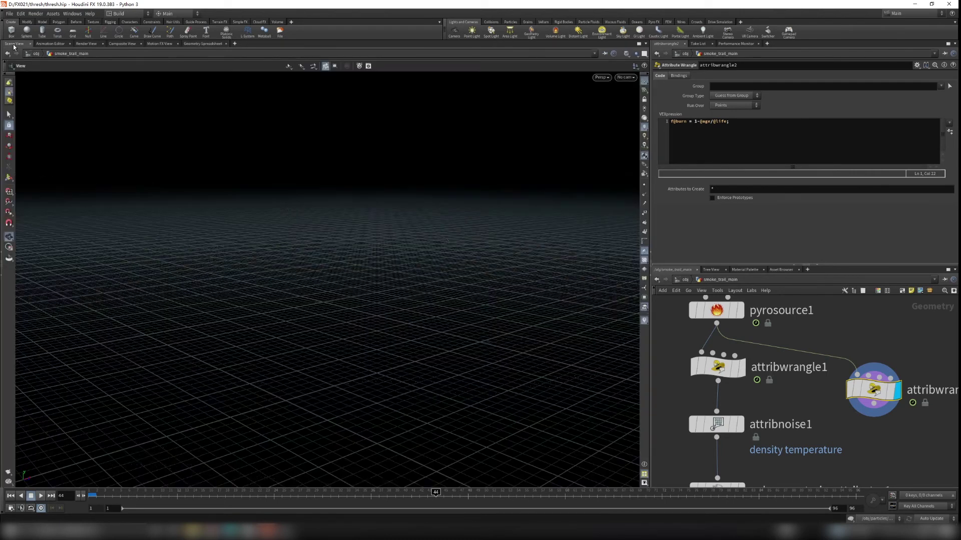
# Step: Scrub the timeline to frame 30 and view the particle trails from a higher, closer angle
pyautogui.moveTo(390, 290); pyautogui.dragTo(443, 322)
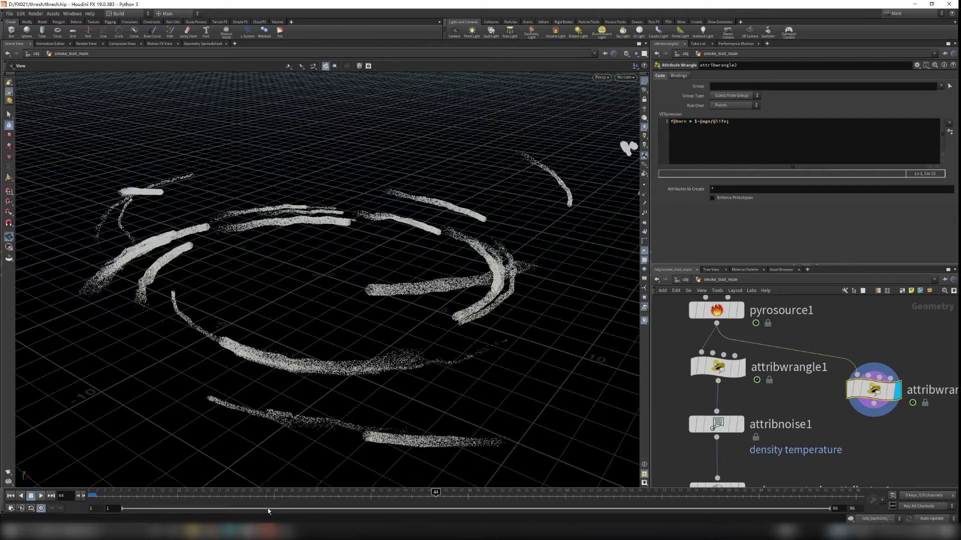
pyautogui.click(250, 493)
pyautogui.moveTo(250, 493); pyautogui.dragTo(331, 493)
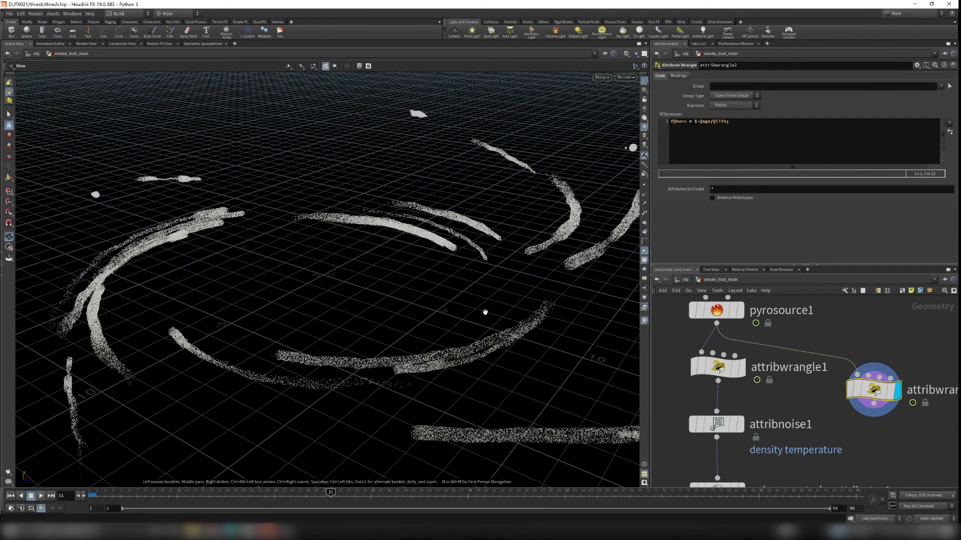
pyautogui.moveTo(551, 257)
pyautogui.mouseDown()
pyautogui.moveTo(508, 264)
pyautogui.moveTo(511, 281)
pyautogui.moveTo(512, 272)
pyautogui.moveTo(545, 263)
pyautogui.mouseUp()
pyautogui.moveTo(330, 493)
pyautogui.mouseDown()
pyautogui.moveTo(353, 490)
pyautogui.moveTo(321, 491)
pyautogui.mouseUp()
pyautogui.moveTo(476, 293); pyautogui.dragTo(543, 267)
# Step: Visualize the burn attribute on the particles from the new wrangle's node info and inspect the coloured trails
pyautogui.moveTo(840, 394)
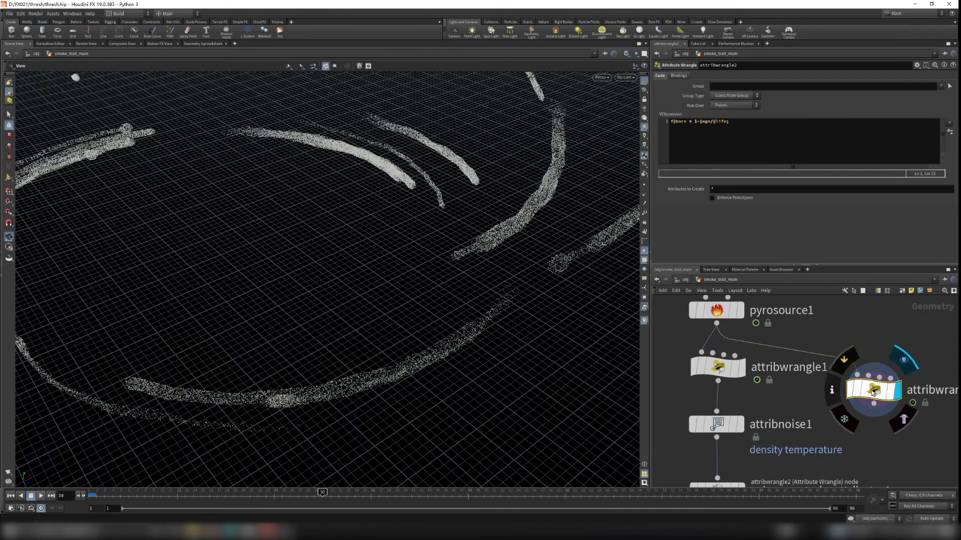
pyautogui.click(839, 394)
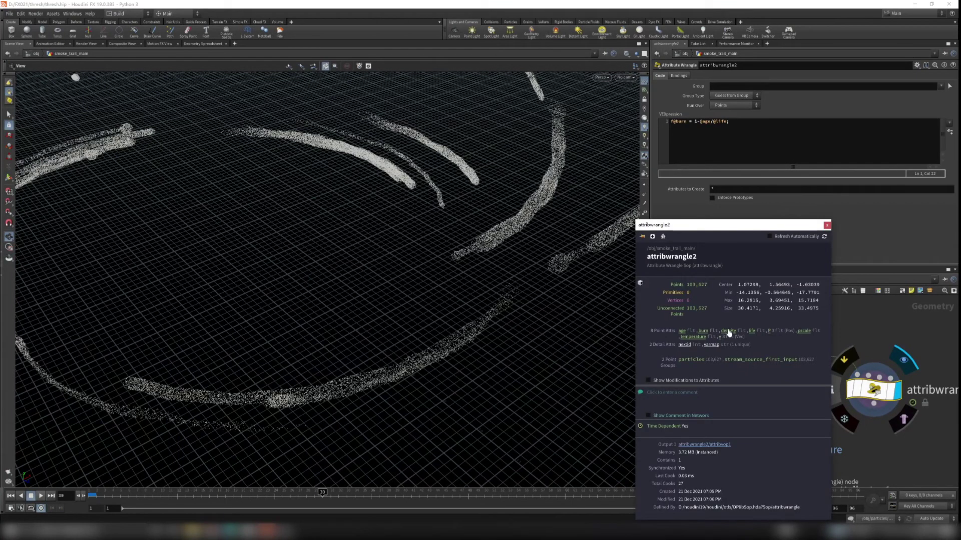
pyautogui.click(702, 331)
pyautogui.moveTo(499, 302)
pyautogui.mouseDown()
pyautogui.moveTo(455, 272)
pyautogui.moveTo(536, 272)
pyautogui.mouseUp()
pyautogui.moveTo(537, 272); pyautogui.dragTo(438, 328, button='middle')
pyautogui.moveTo(437, 329); pyautogui.dragTo(404, 345)
pyautogui.scroll(3, 441, 332)
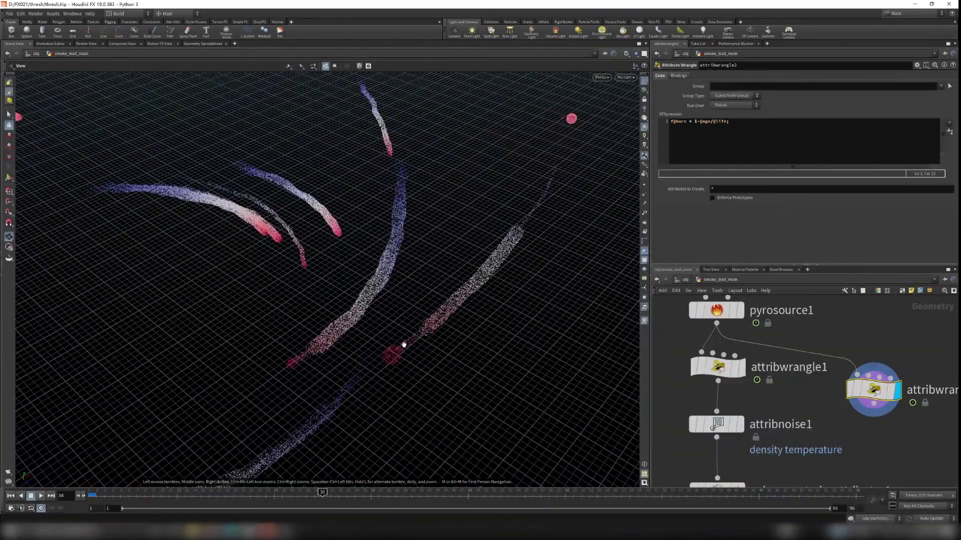
# Step: Open the burn visualizer's settings and compare its color ramp with the colours along the particle trails
pyautogui.click(644, 321)
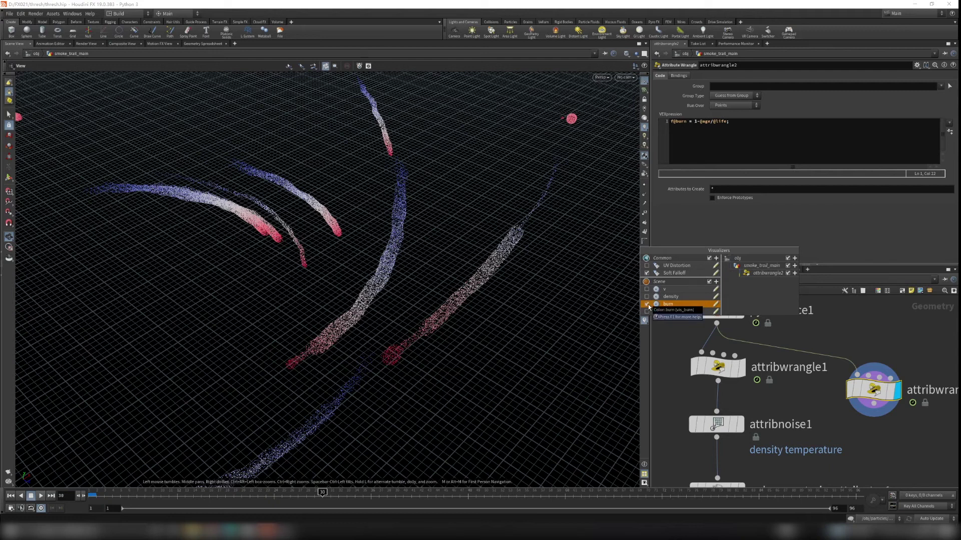
pyautogui.click(716, 305)
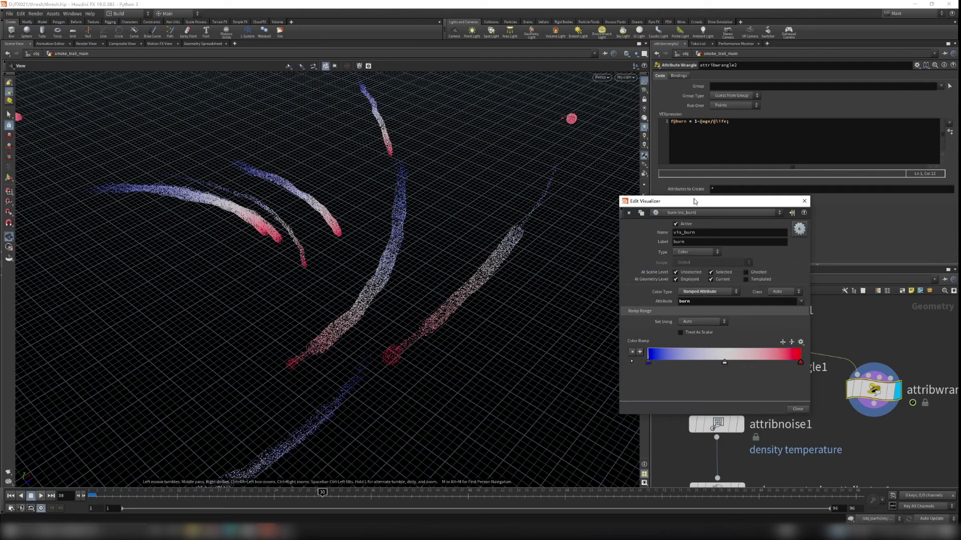
pyautogui.moveTo(694, 201); pyautogui.dragTo(673, 160)
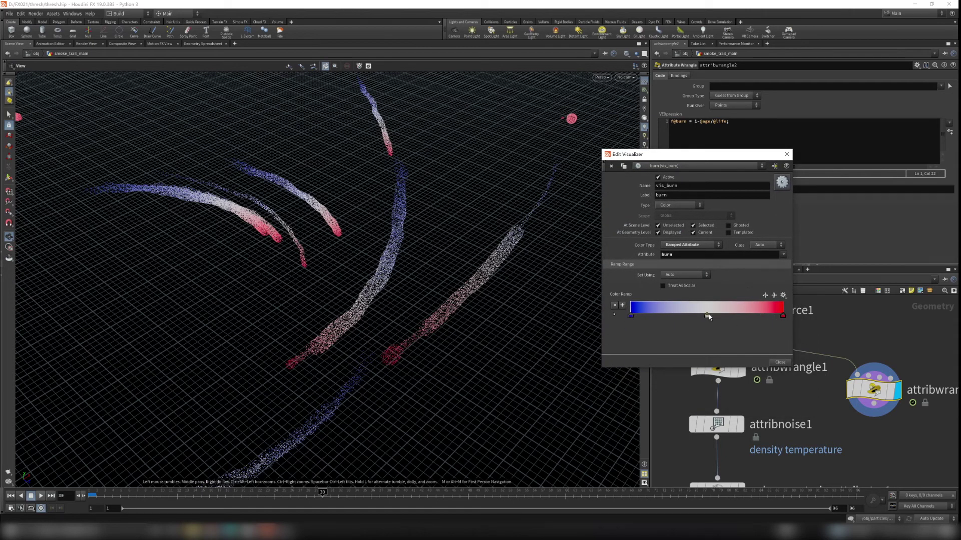
pyautogui.moveTo(480, 317); pyautogui.dragTo(296, 280)
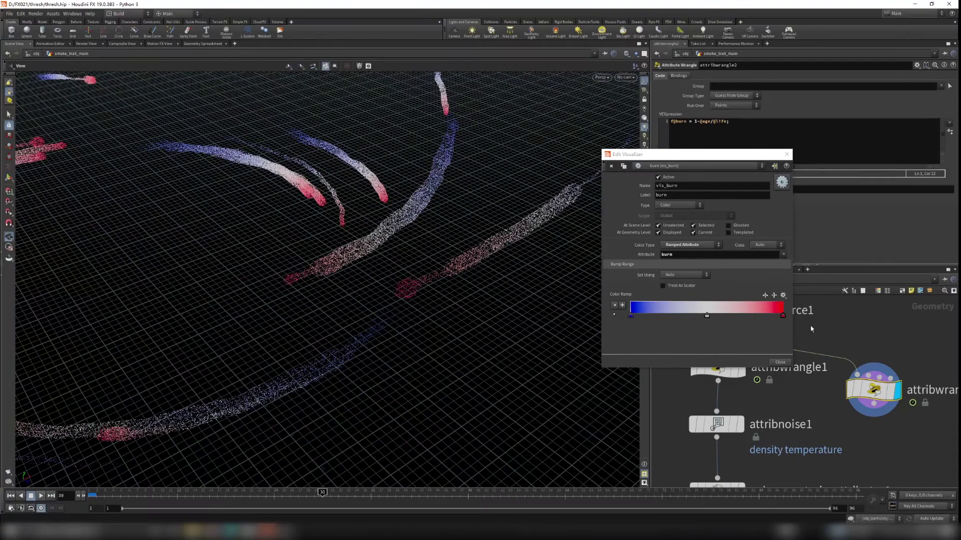
pyautogui.rightClick(783, 317)
pyautogui.click(788, 320)
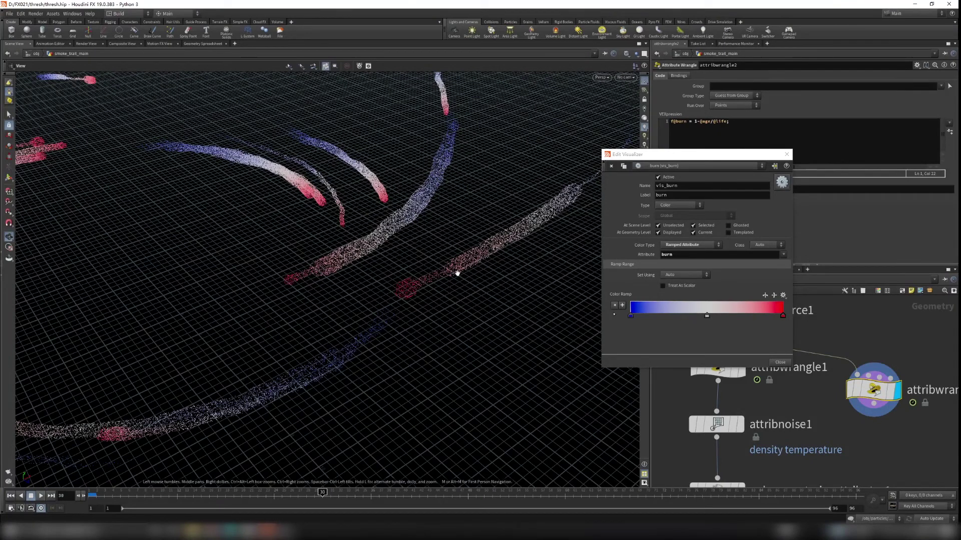
pyautogui.moveTo(415, 290); pyautogui.dragTo(416, 317)
pyautogui.moveTo(415, 316); pyautogui.dragTo(474, 260, button='middle')
pyautogui.moveTo(372, 365); pyautogui.dragTo(418, 320, button='middle')
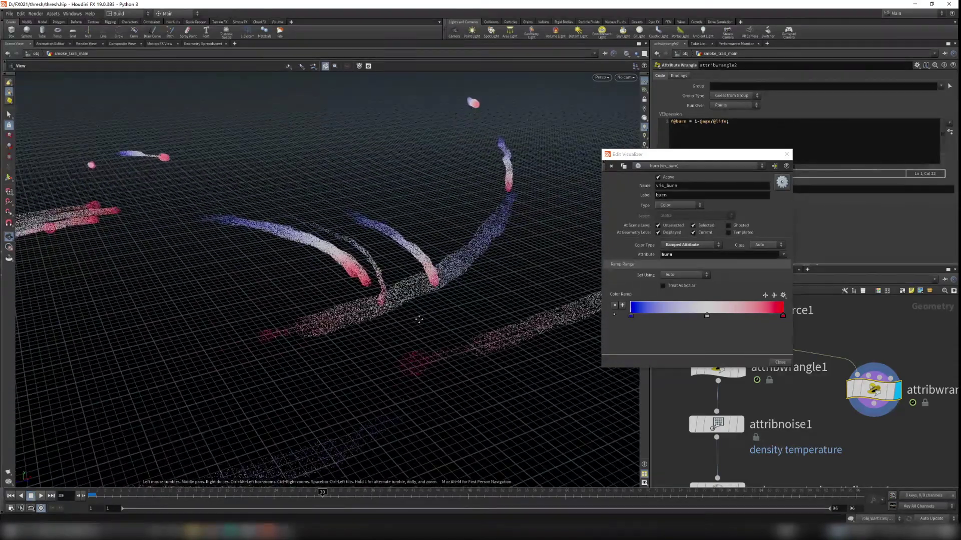
# Step: Check the rendered smoke sequence in djv_view, then re-examine the burn colours in Houdini and close the visualizer settings
pyautogui.click(248, 529)
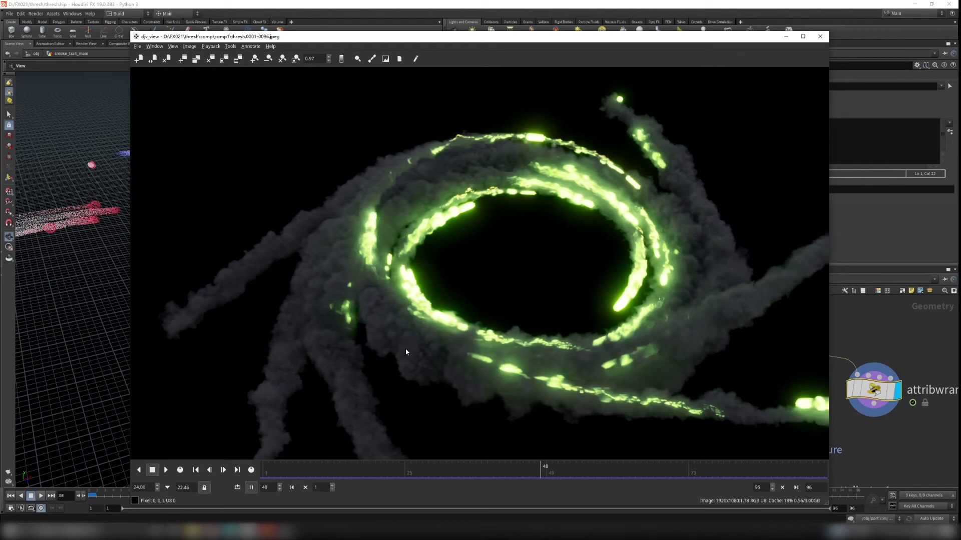
pyautogui.click(786, 37)
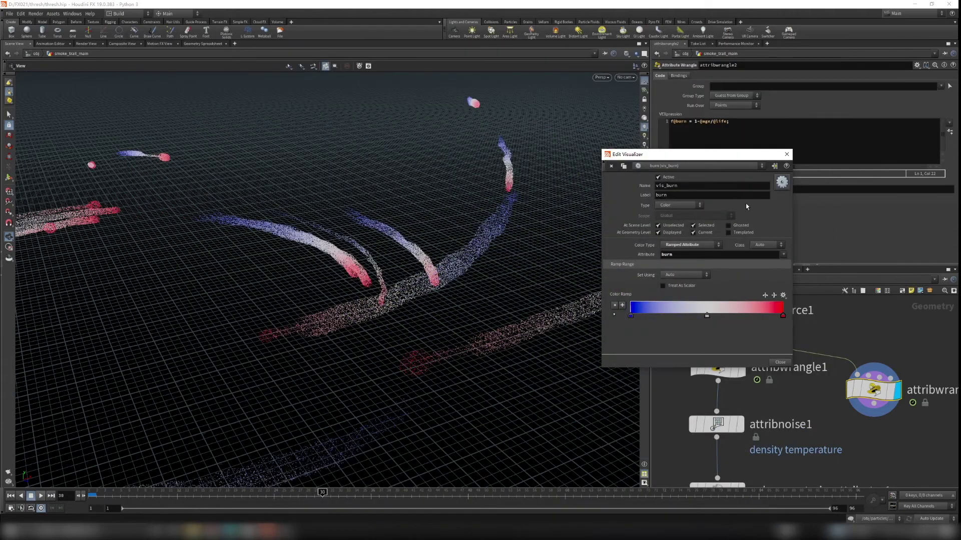
pyautogui.moveTo(729, 156); pyautogui.dragTo(806, 158)
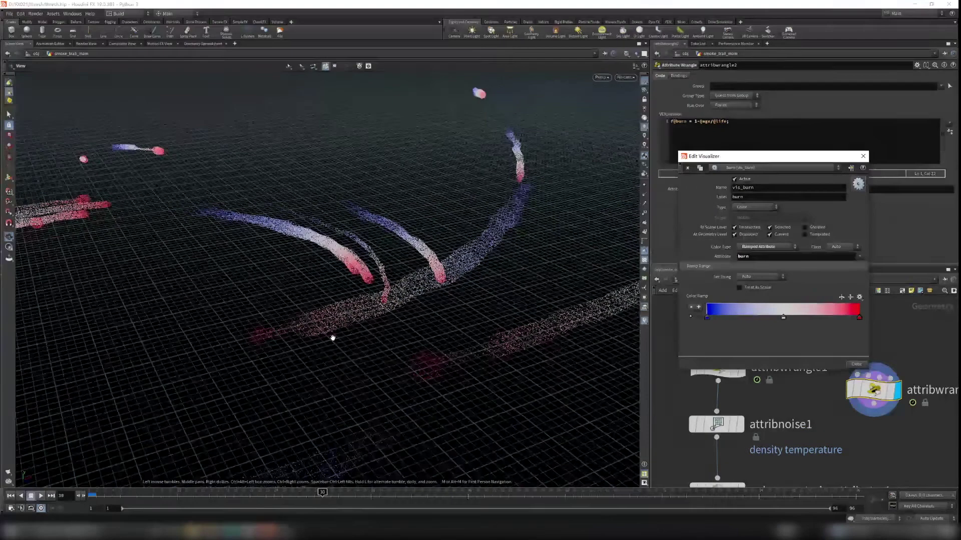
pyautogui.scroll(2, 333, 338)
pyautogui.moveTo(358, 324); pyautogui.dragTo(334, 337)
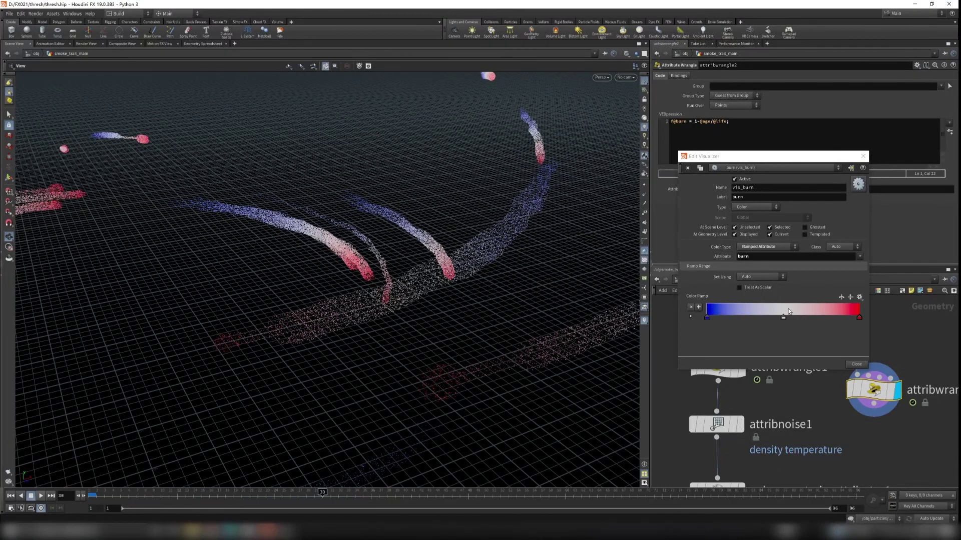
pyautogui.scroll(-2, 474, 257)
pyautogui.moveTo(474, 258); pyautogui.dragTo(453, 302, button='middle')
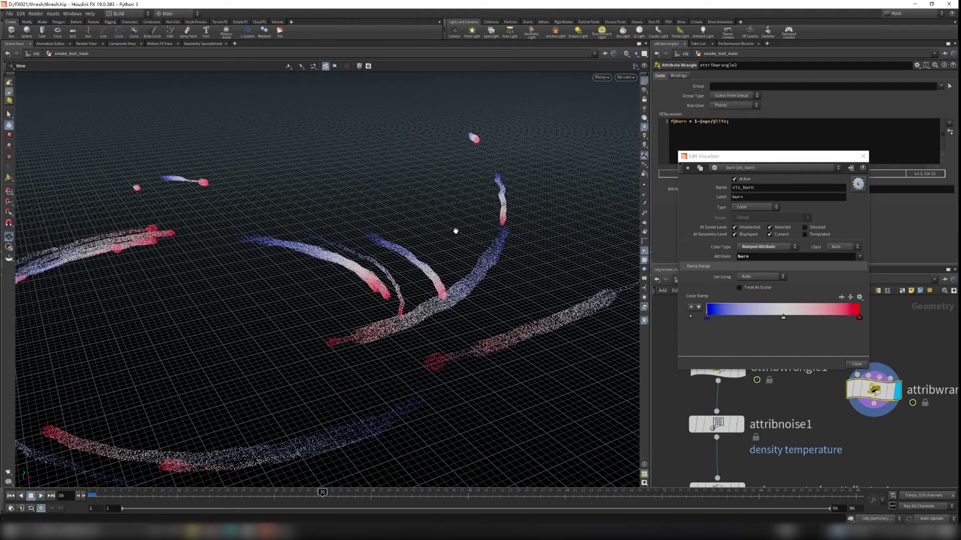
pyautogui.click(862, 157)
pyautogui.moveTo(748, 346); pyautogui.dragTo(758, 369, button='middle')
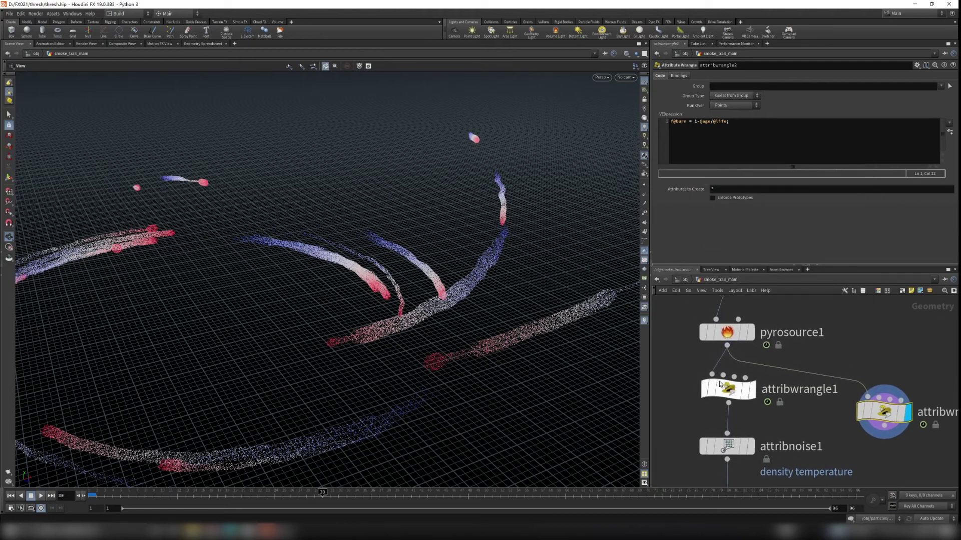
pyautogui.moveTo(694, 121); pyautogui.dragTo(719, 122)
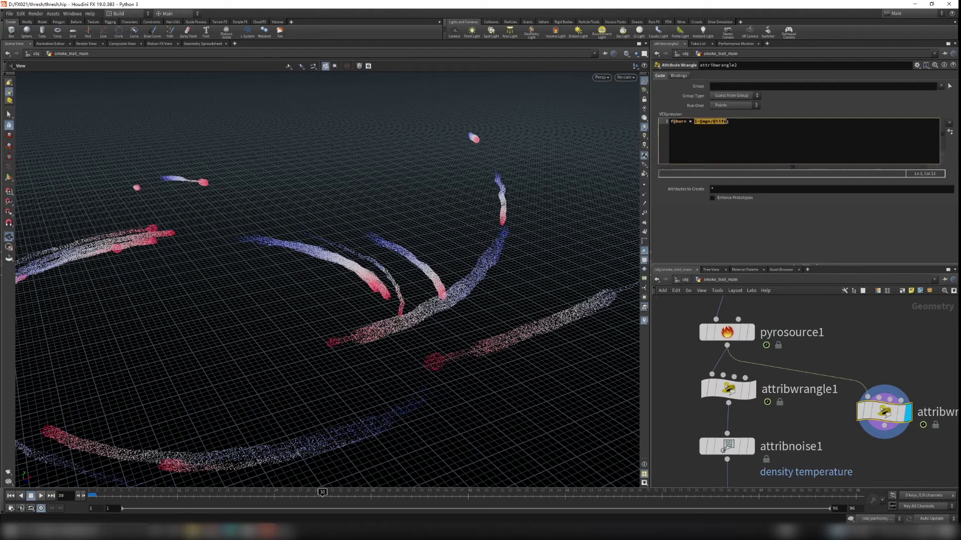
pyautogui.click(717, 390)
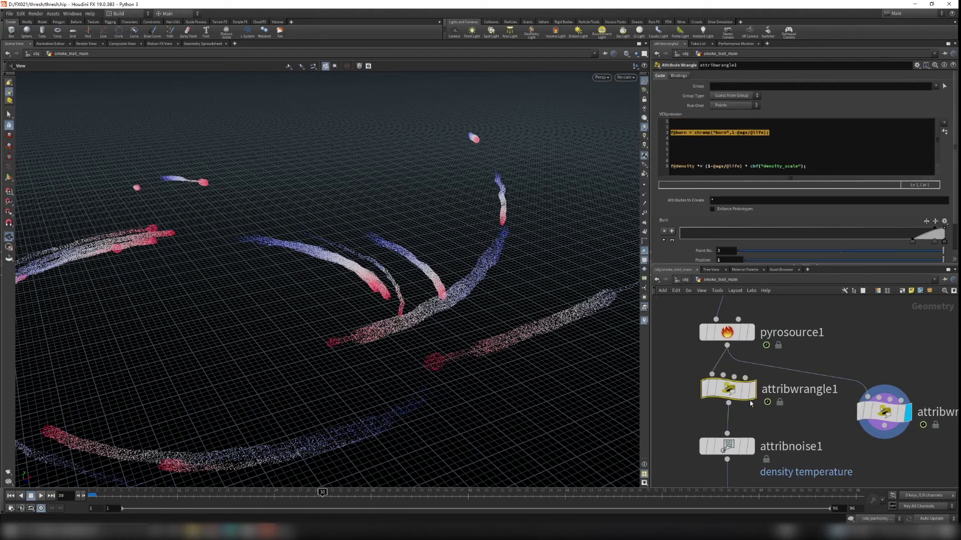
pyautogui.click(697, 137)
pyautogui.doubleClick(697, 132)
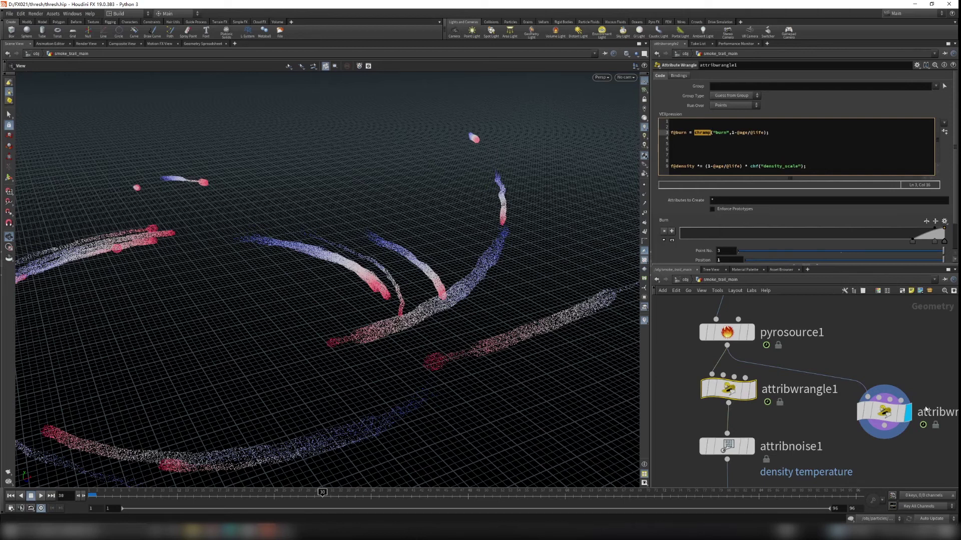
# Step: Delete the simplified comparison wrangle and display attribwrangle1's result
pyautogui.click(877, 398)
pyautogui.press('Delete')
pyautogui.click(752, 391)
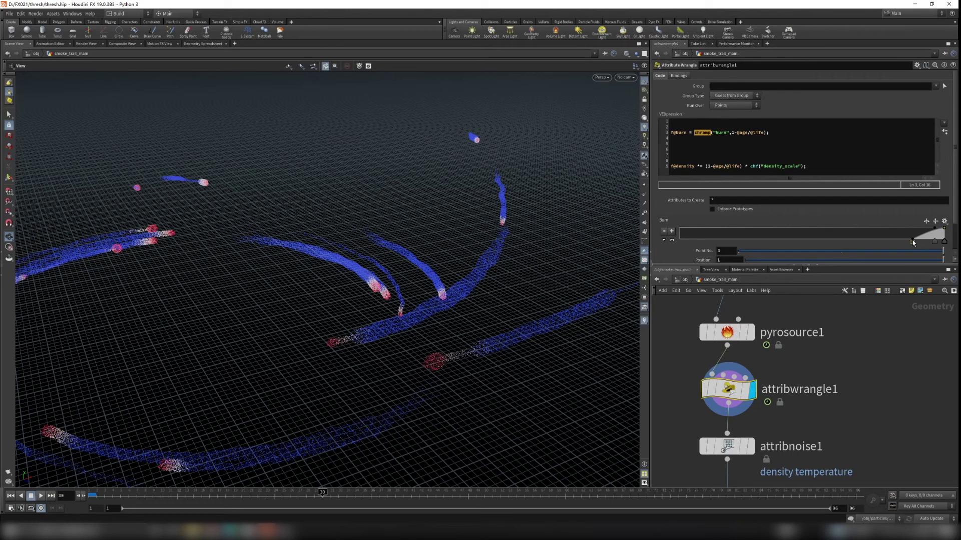
# Step: Slide the first point of attribwrangle1's burn ramp to compare the trail colours at position 0, and settle it at position 0.876771
pyautogui.moveTo(913, 242)
pyautogui.mouseDown()
pyautogui.moveTo(904, 242)
pyautogui.moveTo(919, 242)
pyautogui.mouseUp()
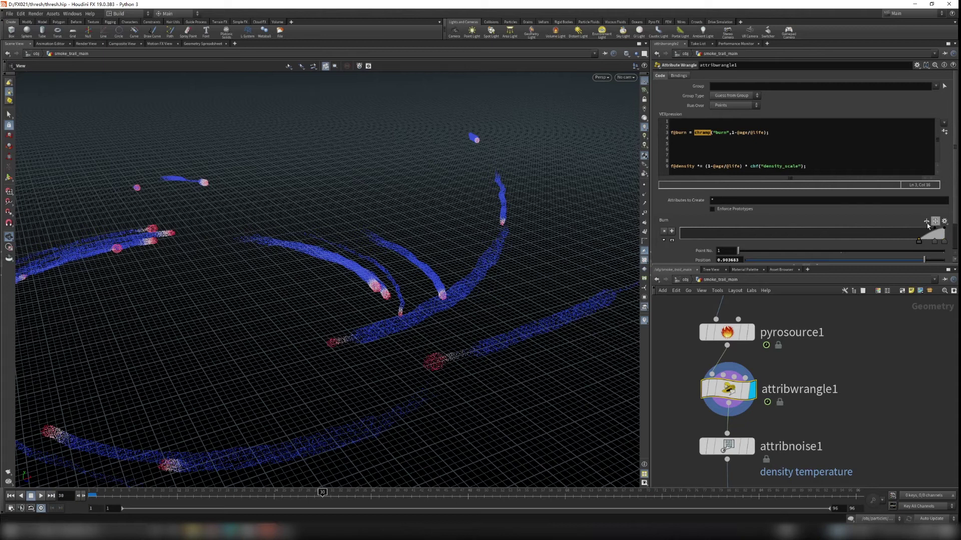
pyautogui.moveTo(337, 356); pyautogui.dragTo(438, 364, button='right')
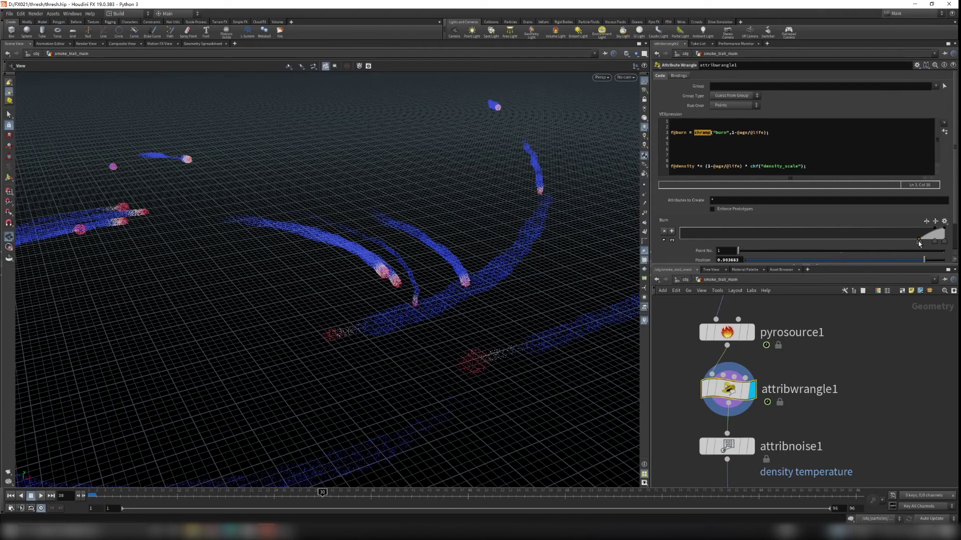
pyautogui.moveTo(919, 243); pyautogui.dragTo(671, 254)
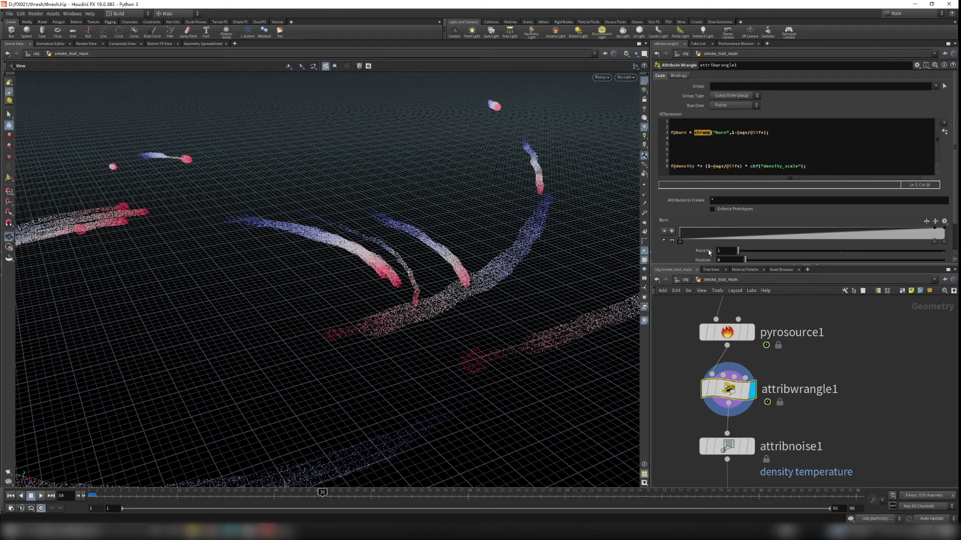
pyautogui.moveTo(676, 245); pyautogui.dragTo(912, 243)
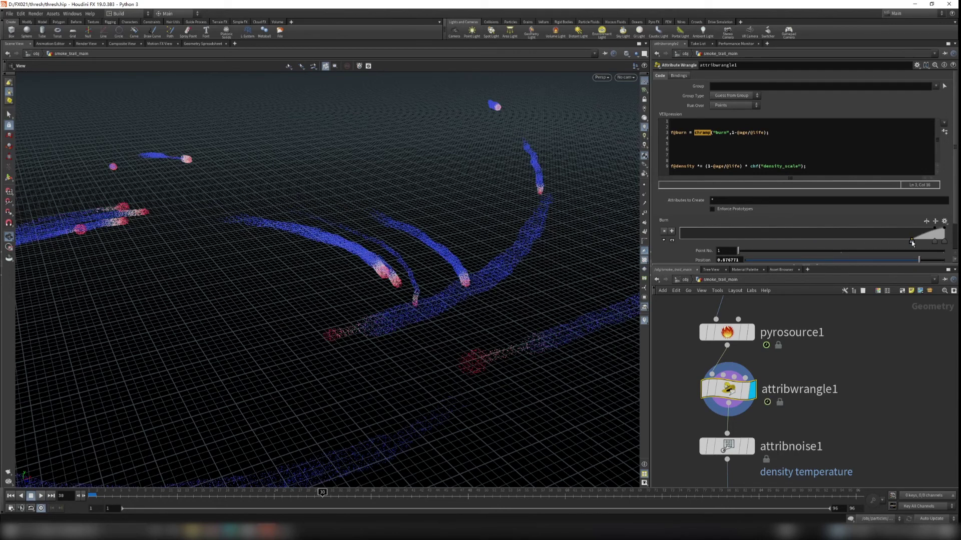
pyautogui.moveTo(390, 354)
pyautogui.mouseDown()
pyautogui.moveTo(464, 365)
pyautogui.moveTo(337, 336)
pyautogui.moveTo(198, 234)
pyautogui.moveTo(341, 344)
pyautogui.moveTo(366, 413)
pyautogui.moveTo(392, 378)
pyautogui.moveTo(294, 384)
pyautogui.moveTo(291, 332)
pyautogui.mouseUp()
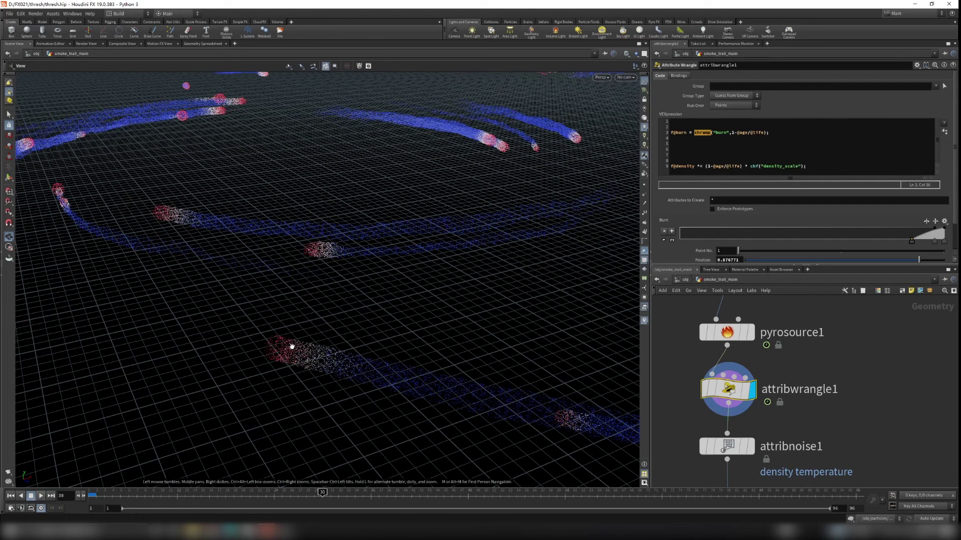
pyautogui.click(762, 143)
pyautogui.click(700, 166)
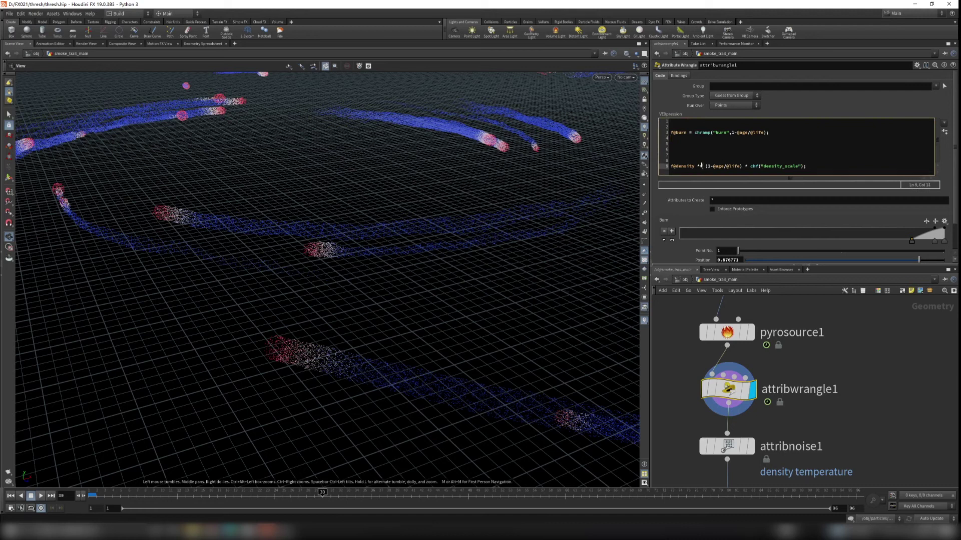
pyautogui.doubleClick(699, 166)
pyautogui.moveTo(706, 166); pyautogui.dragTo(731, 166)
pyautogui.moveTo(752, 166); pyautogui.dragTo(799, 166)
pyautogui.scroll(-2, 955, 159)
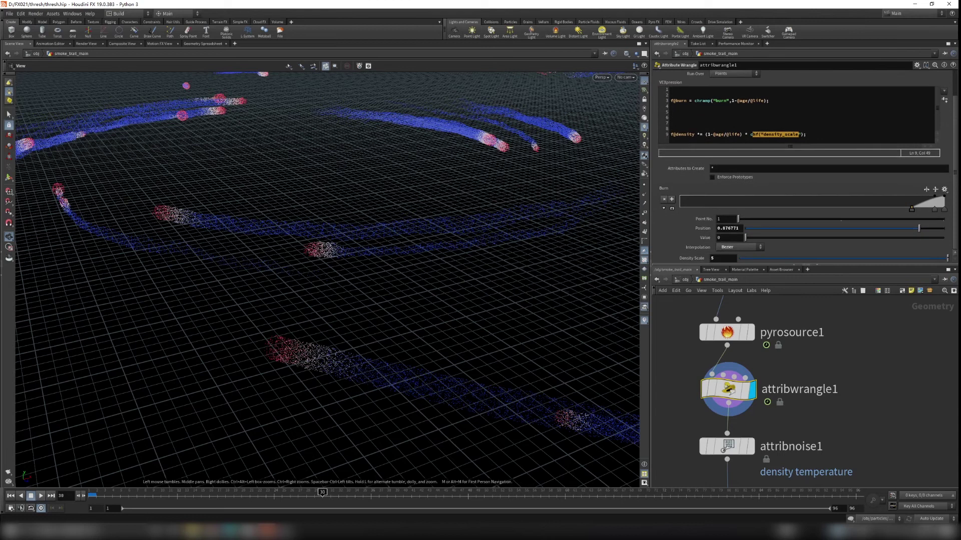
pyautogui.moveTo(723, 258); pyautogui.dragTo(706, 262)
pyautogui.scroll(-5, 379, 365)
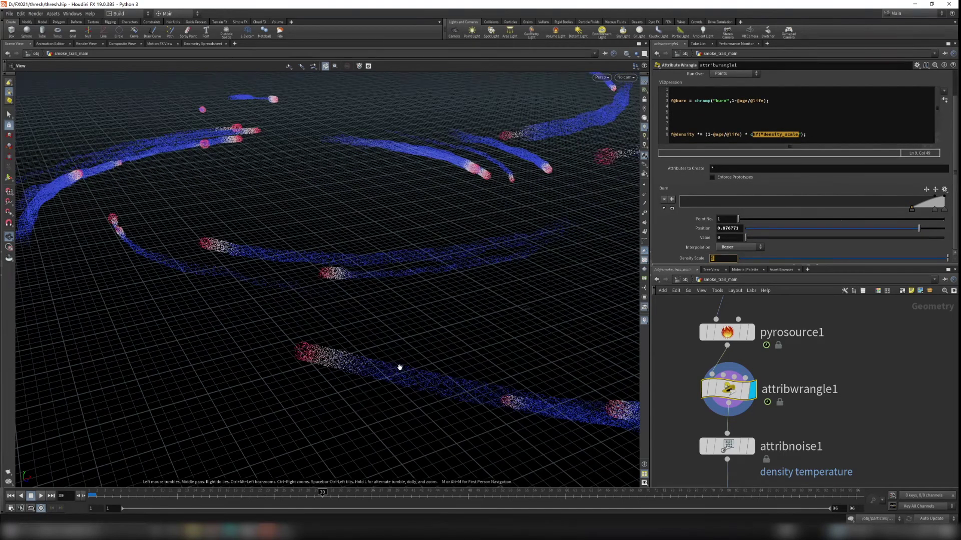
# Step: Switch the particle visualization from burn to density in attribwrangle1's node info and inspect the coloured trails
pyautogui.moveTo(414, 365); pyautogui.dragTo(399, 315, button='middle')
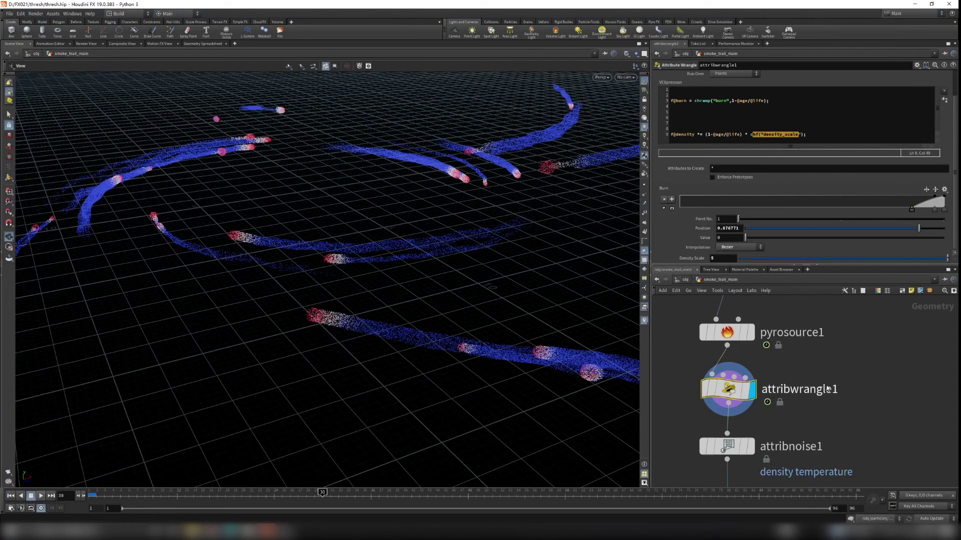
pyautogui.click(697, 368)
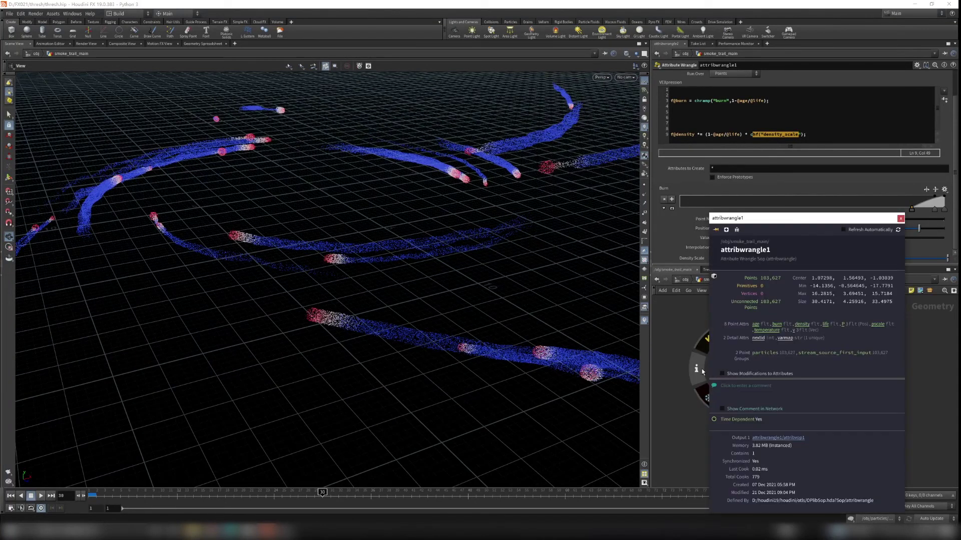
pyautogui.click(778, 324)
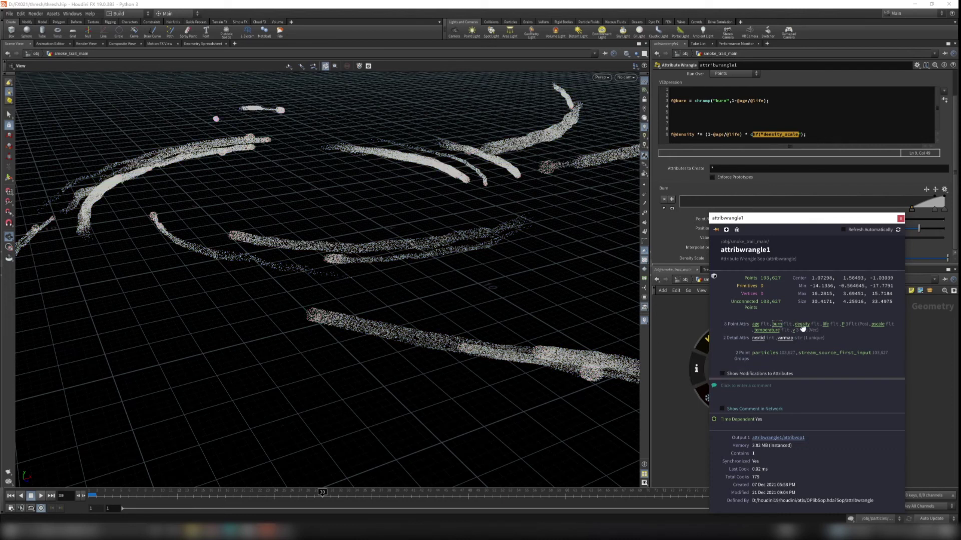
pyautogui.click(802, 324)
pyautogui.scroll(-3, 375, 362)
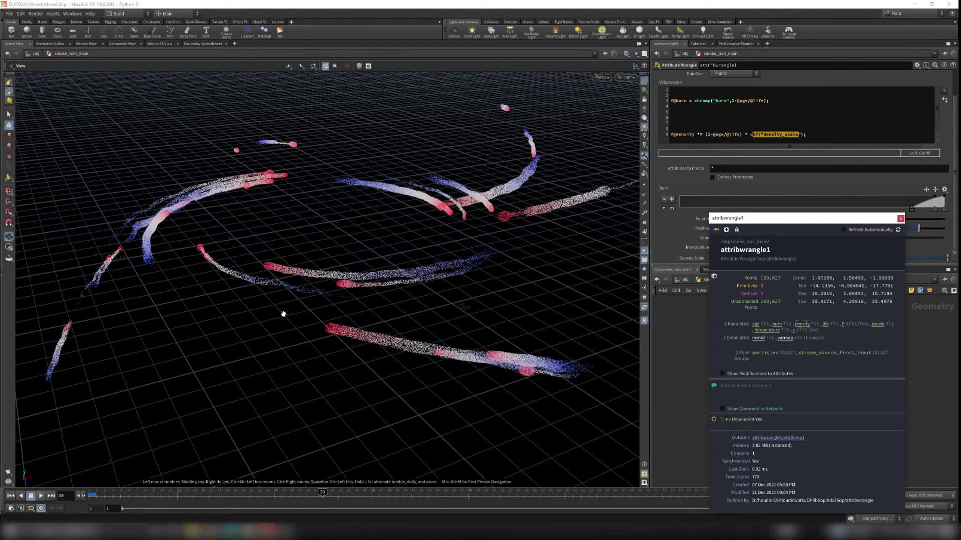
pyautogui.click(900, 219)
# Step: Display attribnoise1, then turn the density visualization back on from attribwrangle1's node info and view the trails
pyautogui.moveTo(837, 405); pyautogui.dragTo(856, 366, button='middle')
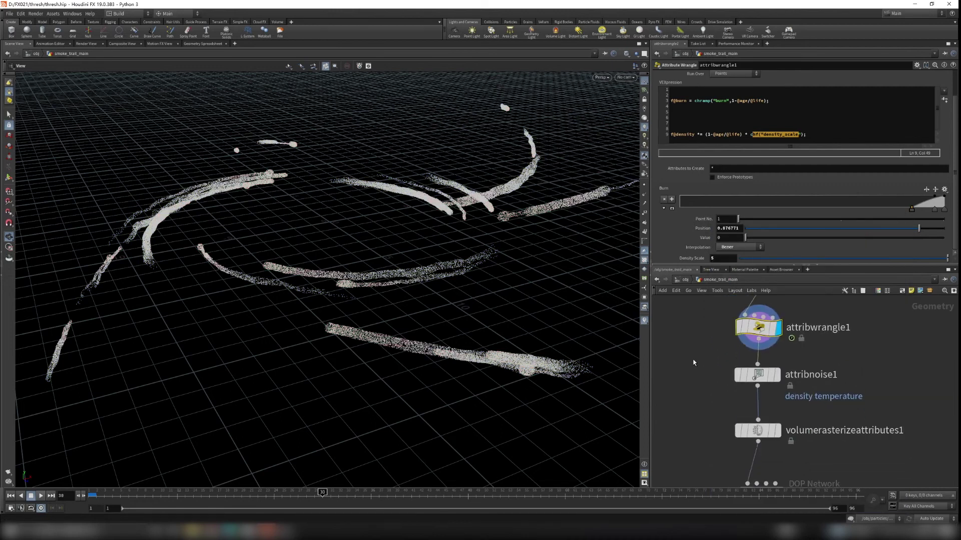
pyautogui.click(774, 376)
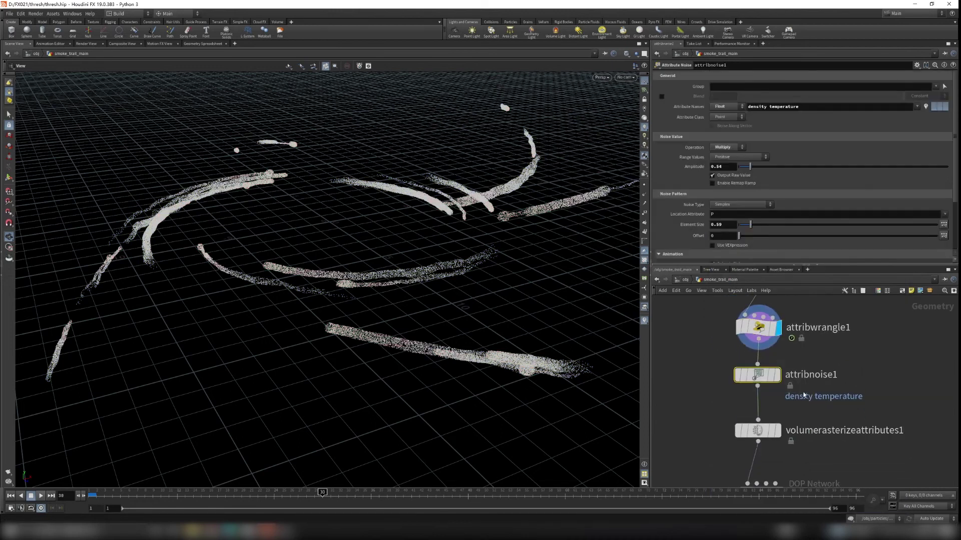
pyautogui.click(777, 377)
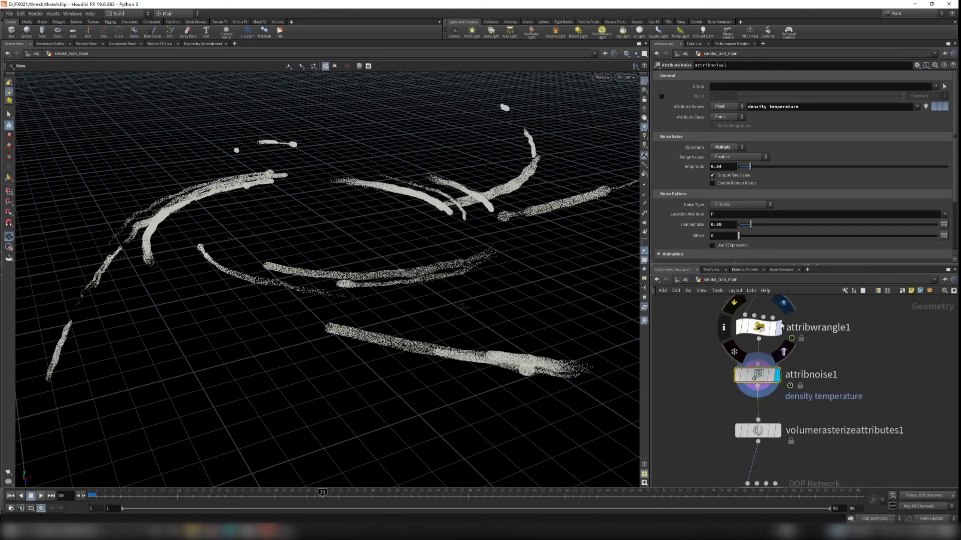
pyautogui.click(776, 328)
pyautogui.click(758, 328)
pyautogui.click(723, 329)
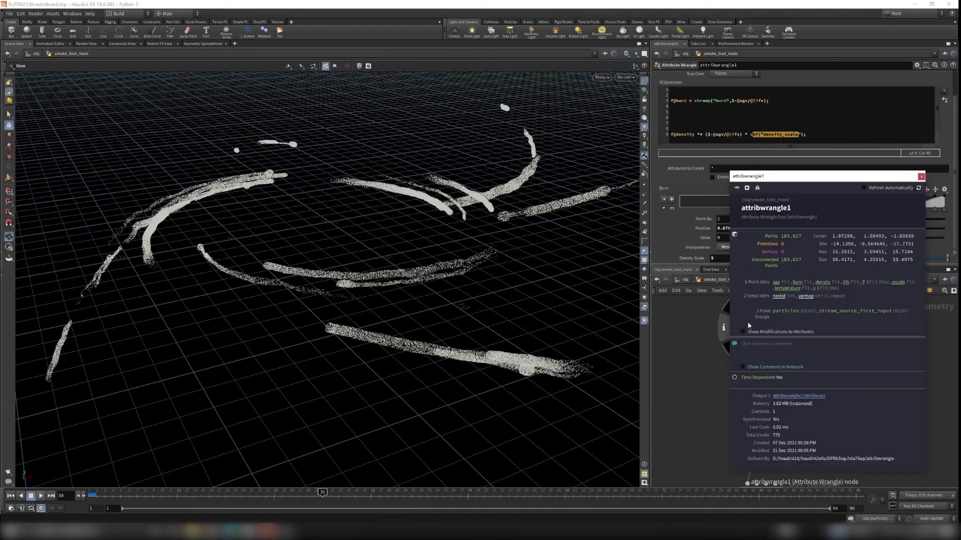
pyautogui.click(822, 283)
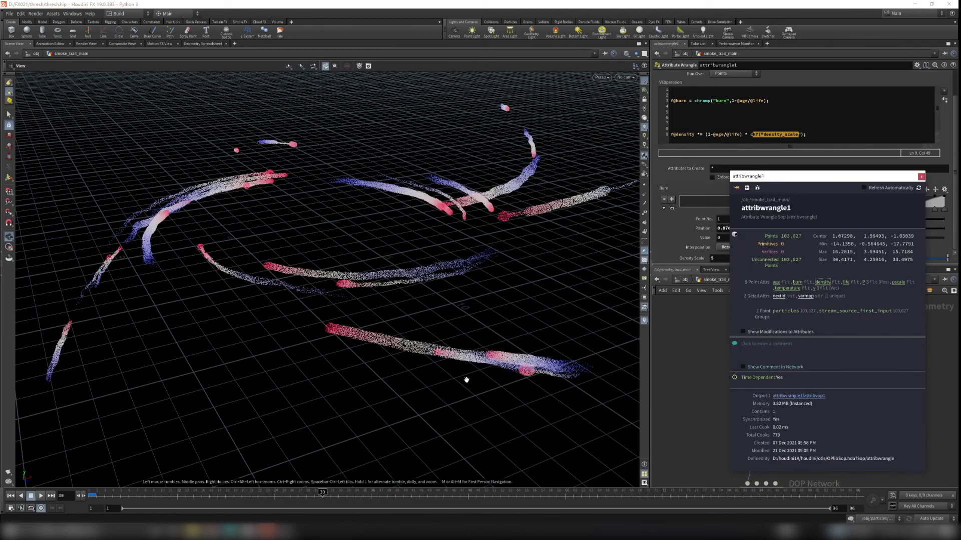
pyautogui.moveTo(466, 382); pyautogui.dragTo(390, 328)
# Step: Display attribnoise1's output and inspect how the noise varies the density colours along the trails
pyautogui.moveTo(694, 362); pyautogui.dragTo(798, 390)
pyautogui.click(777, 375)
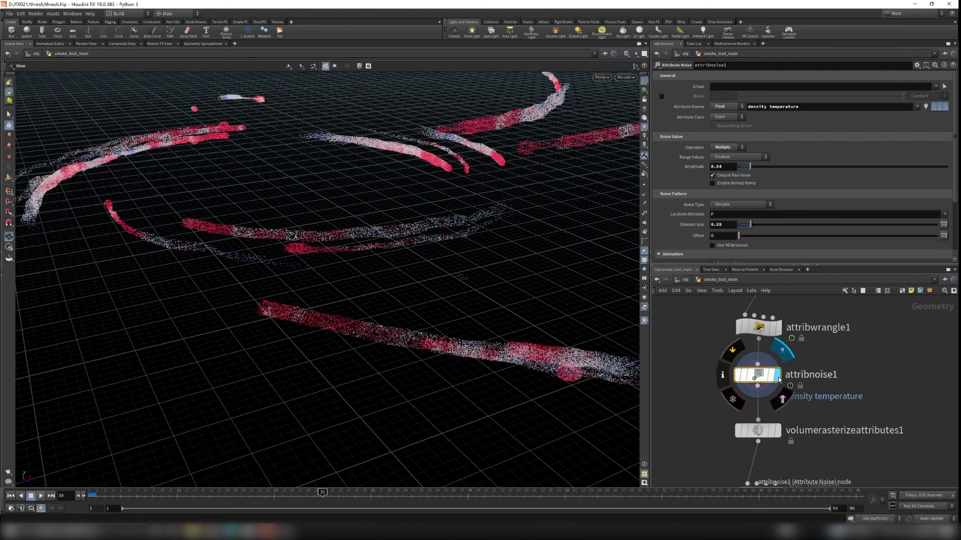
pyautogui.moveTo(470, 400); pyautogui.dragTo(437, 389)
pyautogui.moveTo(436, 389); pyautogui.dragTo(488, 430, button='middle')
pyautogui.moveTo(488, 430); pyautogui.dragTo(470, 414, button='right')
pyautogui.moveTo(450, 393); pyautogui.dragTo(442, 425)
pyautogui.moveTo(442, 424); pyautogui.dragTo(518, 361, button='right')
pyautogui.moveTo(518, 361)
pyautogui.mouseDown()
pyautogui.moveTo(496, 339)
pyautogui.moveTo(515, 346)
pyautogui.mouseUp()
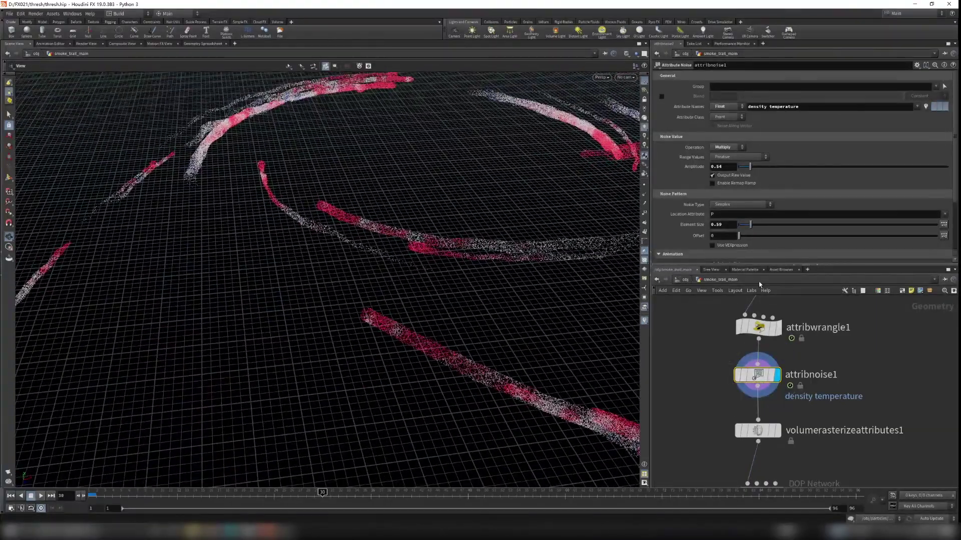
# Step: Review attribnoise1's settings, covering the density and temperature attribute names, Float type, Multiply operation, noise pattern, animation and post-process options
pyautogui.click(720, 150)
pyautogui.click(721, 151)
pyautogui.moveTo(803, 107); pyautogui.dragTo(746, 109)
pyautogui.click(808, 108)
pyautogui.click(730, 107)
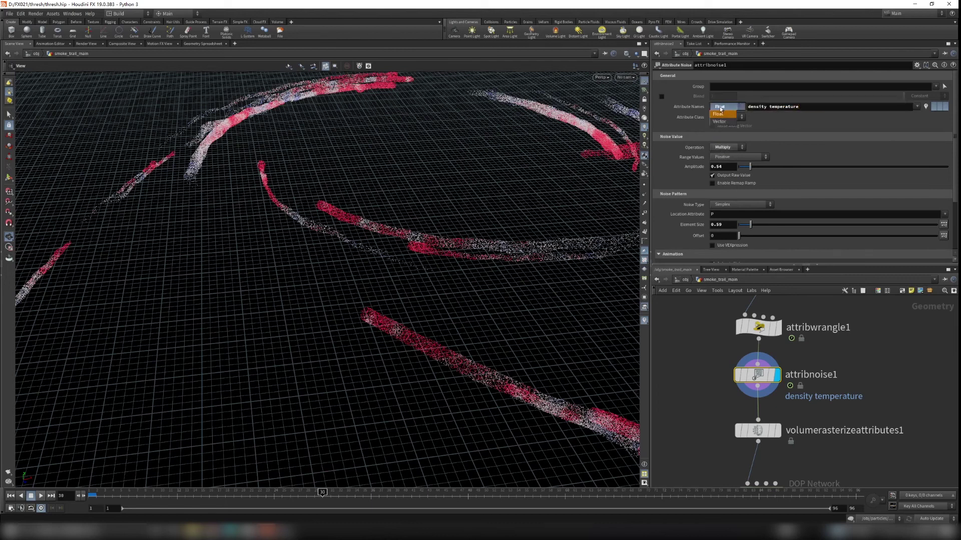
pyautogui.click(717, 112)
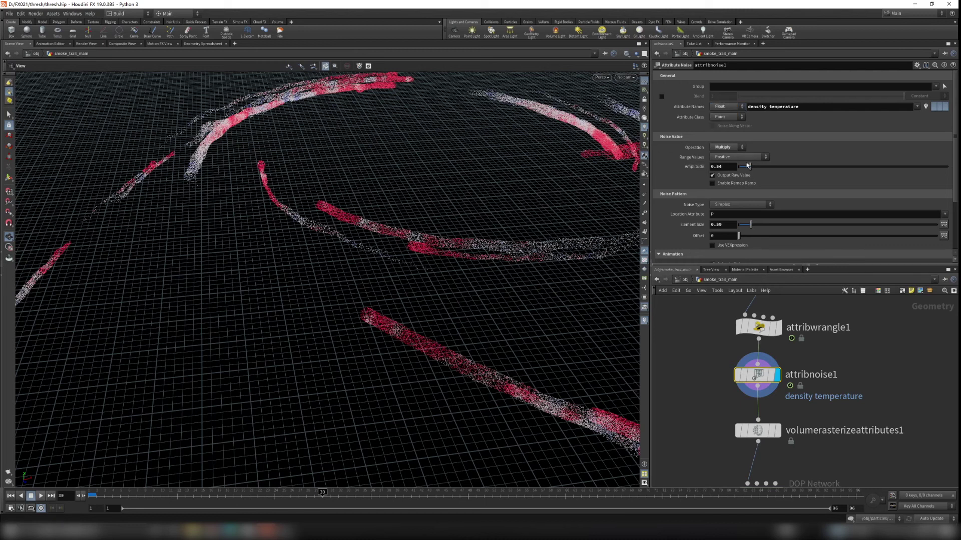
pyautogui.scroll(-1, 709, 204)
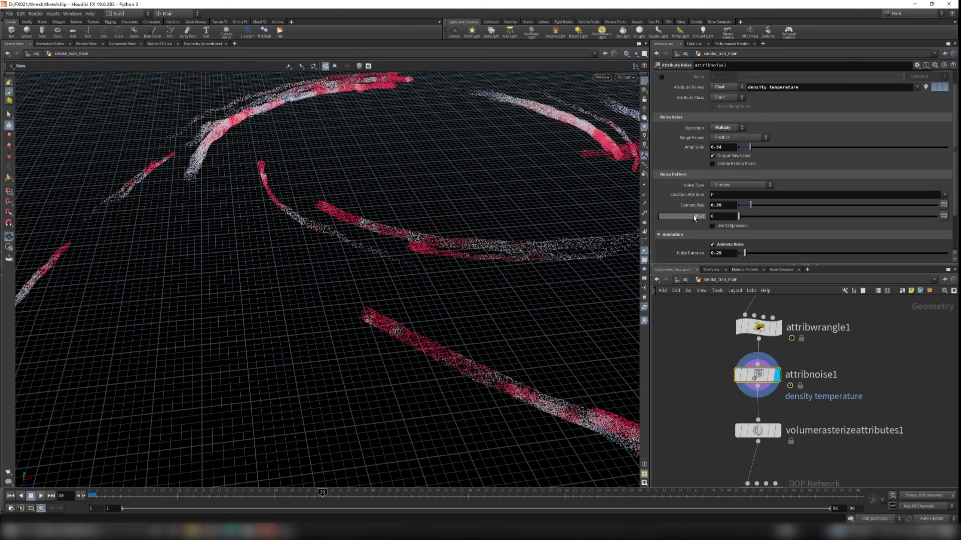
pyautogui.scroll(-2, 694, 217)
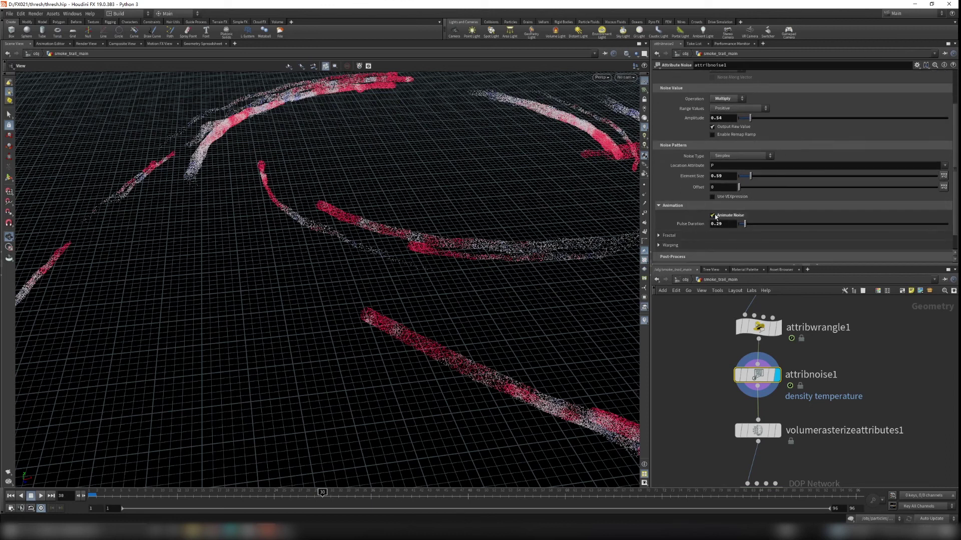
pyautogui.scroll(-1, 688, 217)
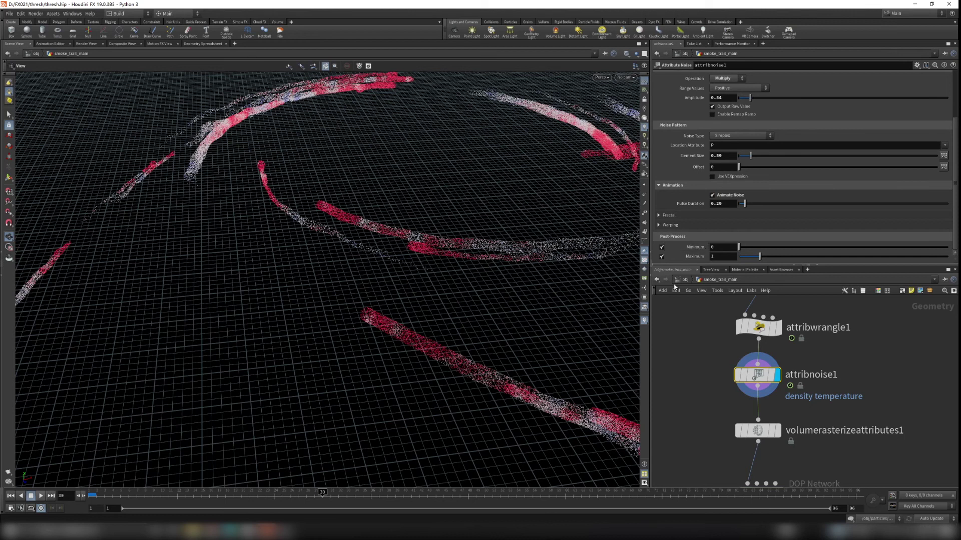
pyautogui.scroll(-2, 465, 373)
pyautogui.moveTo(465, 374); pyautogui.dragTo(499, 372)
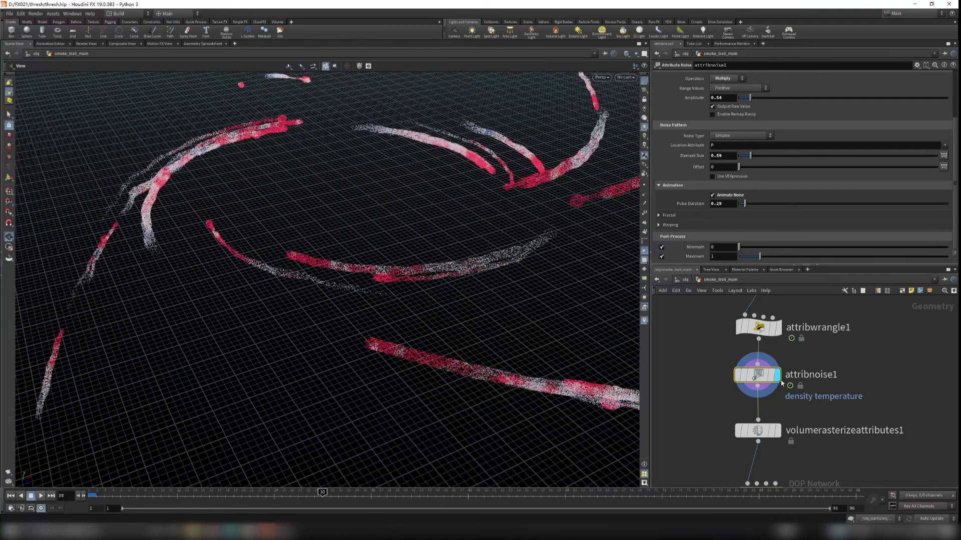
# Step: Switch the visualization from density to temperature in attribnoise1's node info and look closely at the trails
pyautogui.moveTo(887, 329); pyautogui.dragTo(879, 344, button='middle')
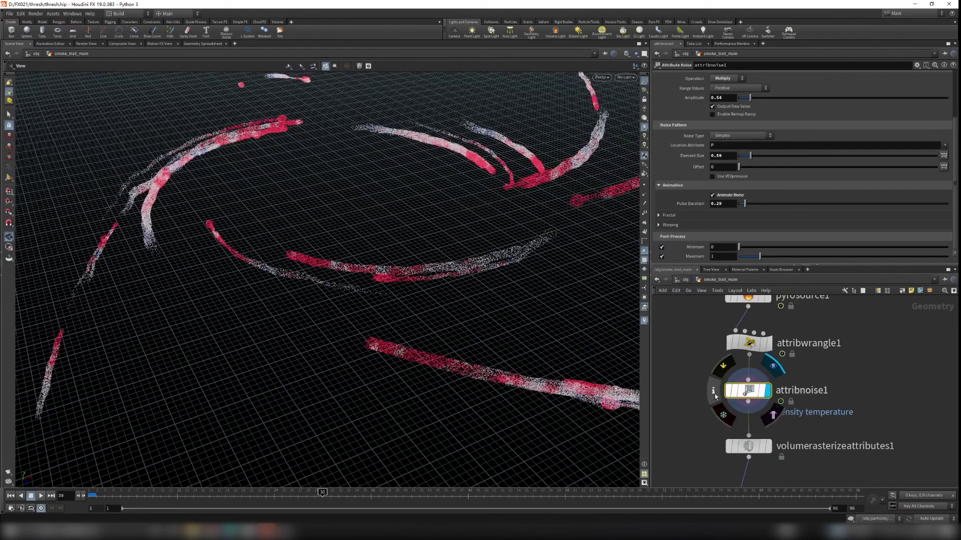
pyautogui.click(713, 391)
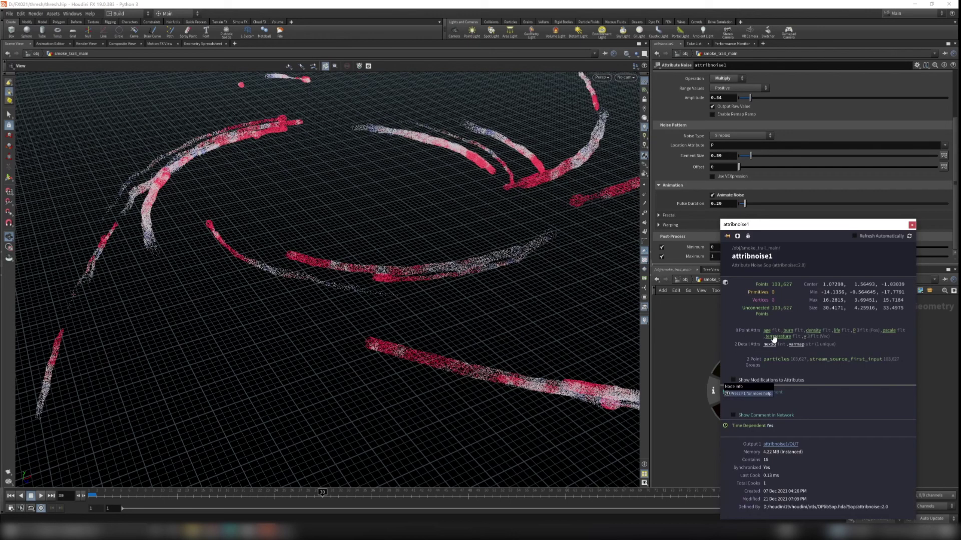
pyautogui.scroll(3, 699, 179)
pyautogui.click(814, 332)
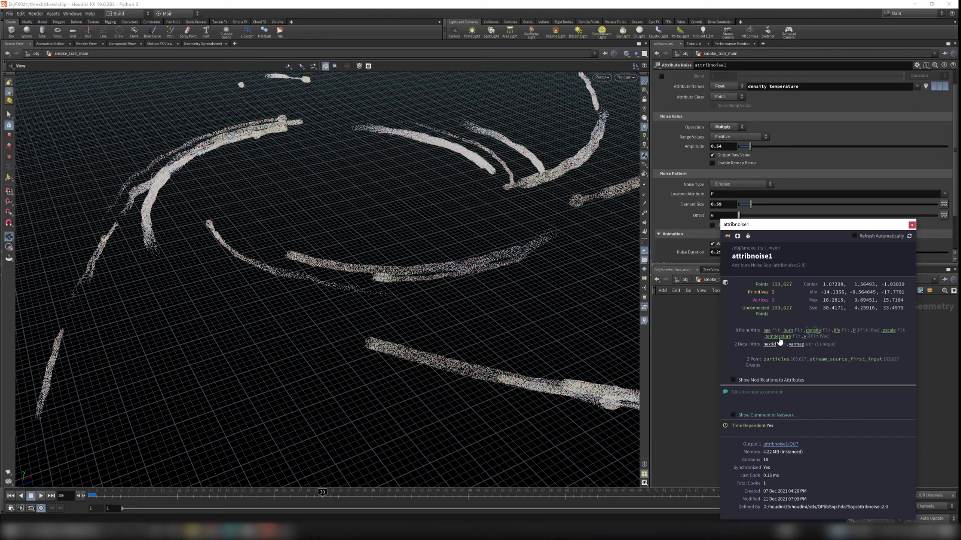
pyautogui.click(779, 339)
pyautogui.click(911, 224)
pyautogui.moveTo(457, 429); pyautogui.dragTo(570, 366)
# Step: Compare the temperature colours on attribwrangle1 and attribnoise1, then turn off the temperature visualization
pyautogui.click(766, 345)
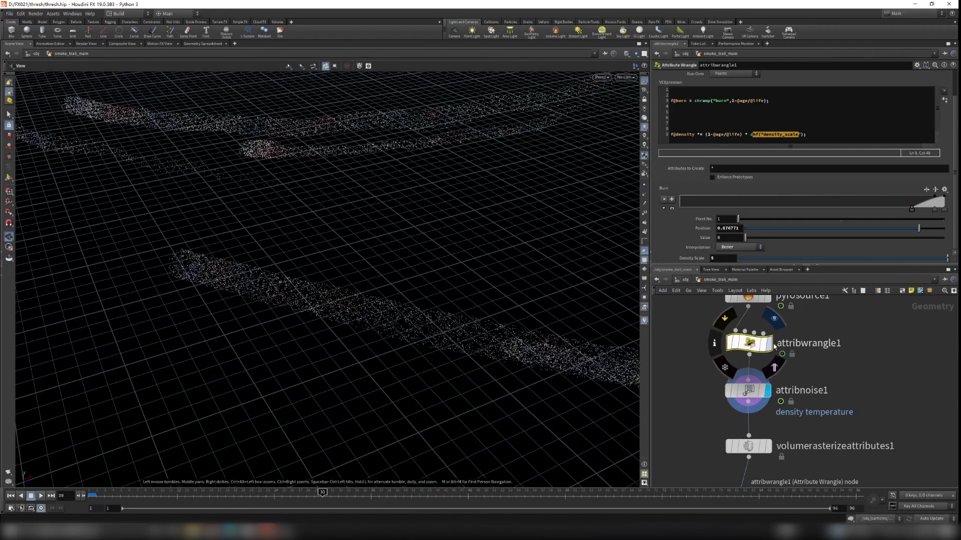
pyautogui.moveTo(390, 378); pyautogui.dragTo(479, 302)
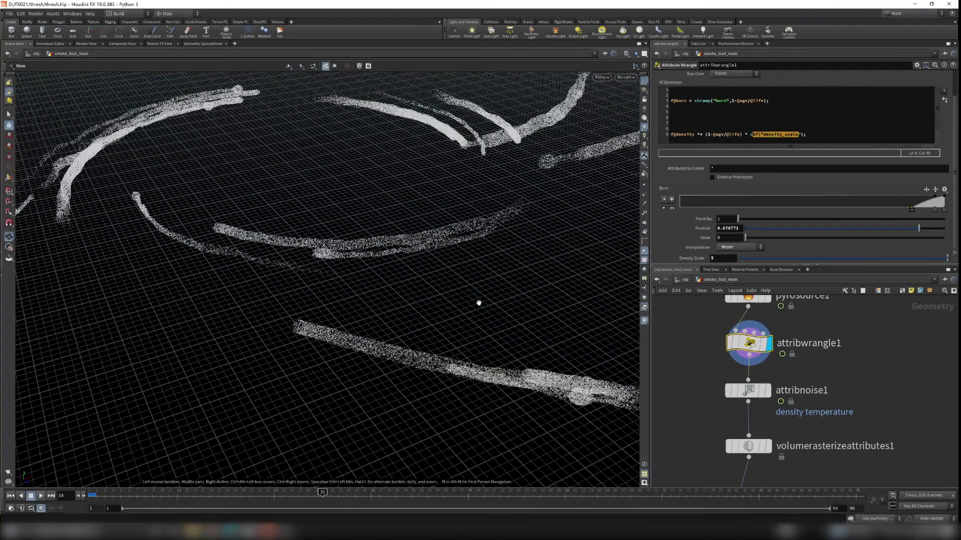
pyautogui.click(770, 390)
pyautogui.moveTo(487, 410); pyautogui.dragTo(500, 395)
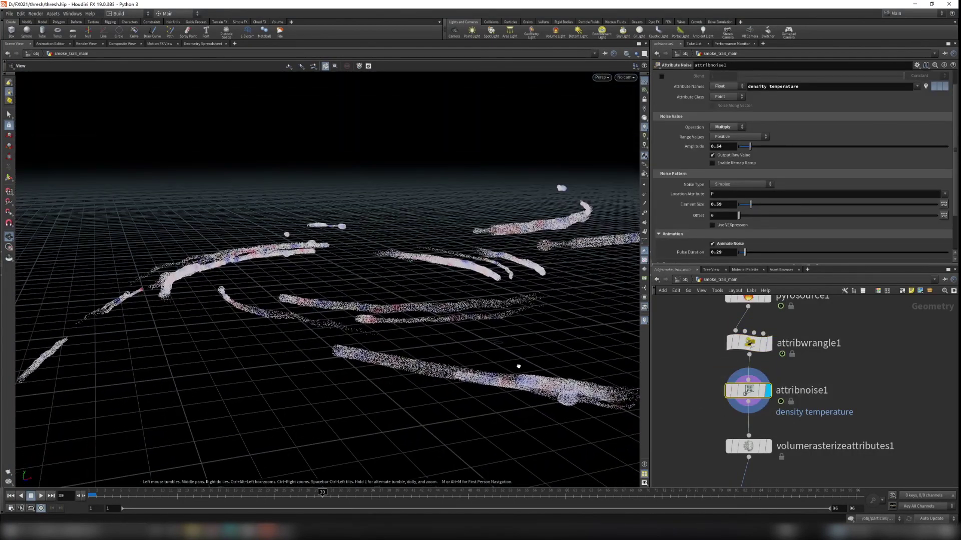
pyautogui.click(715, 393)
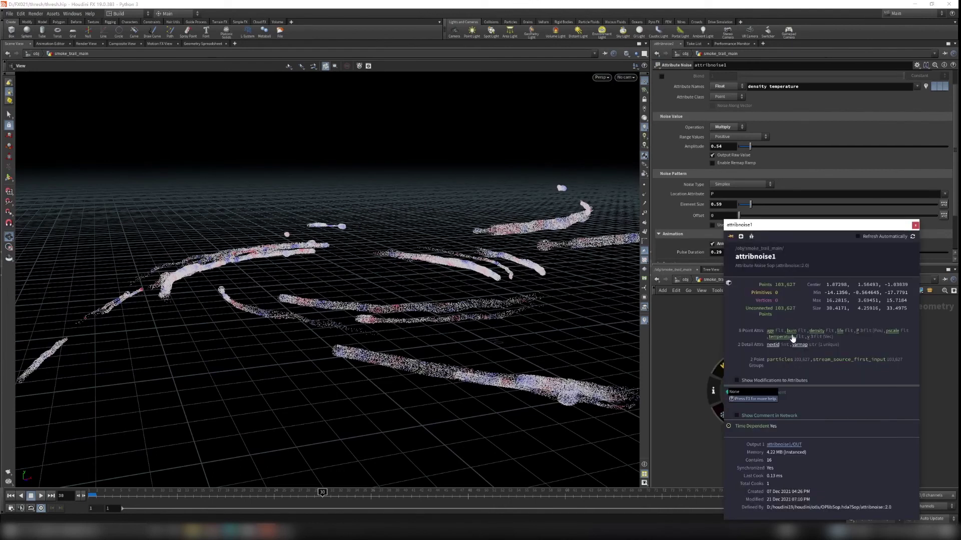
pyautogui.click(915, 226)
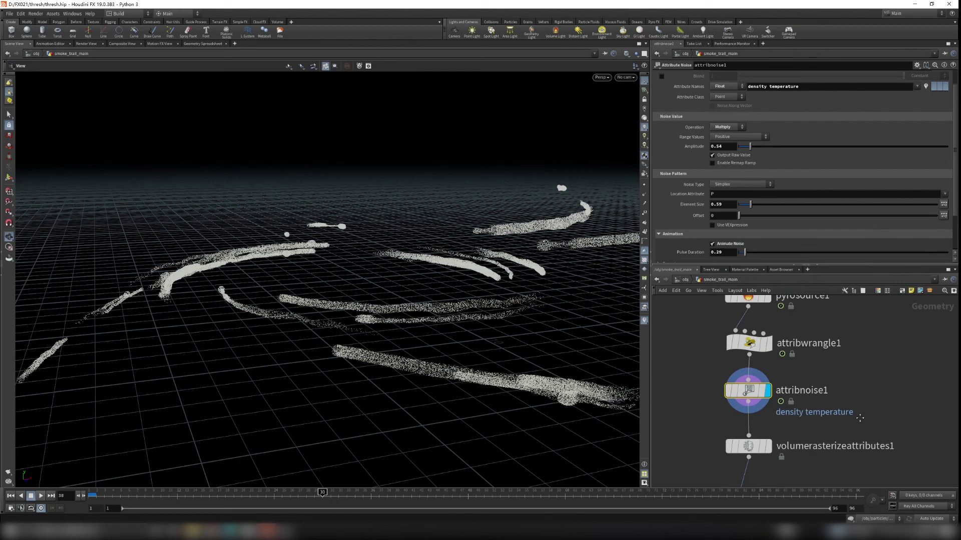
# Step: Show the parameters of volumerasterizeattributes1, the node following attribnoise1
pyautogui.moveTo(860, 418); pyautogui.dragTo(852, 345, button='middle')
pyautogui.scroll(-1, 852, 346)
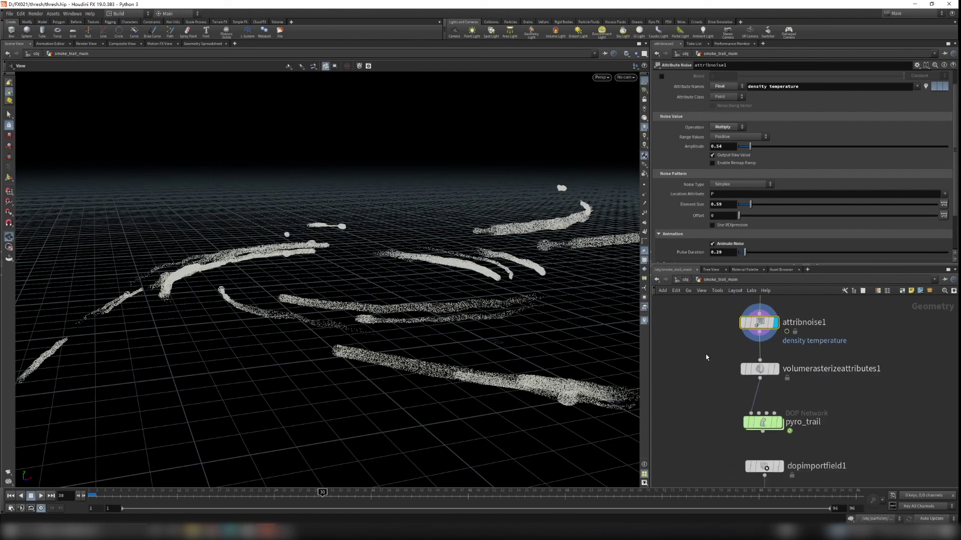
pyautogui.moveTo(723, 405); pyautogui.dragTo(683, 336, button='middle')
pyautogui.click(753, 343)
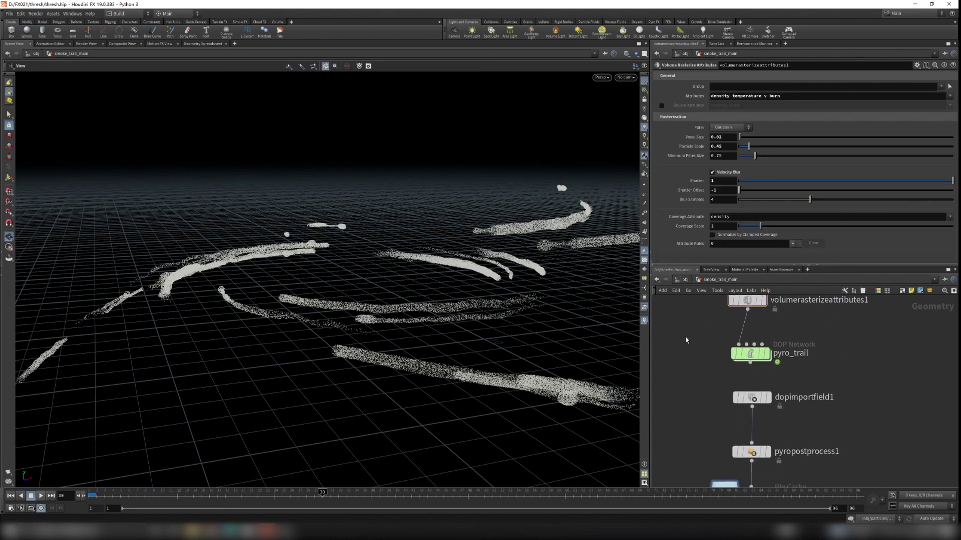
# Step: Move the timeline to frame 60 and view the whole set of particle trails
pyautogui.scroll(-2, 498, 394)
pyautogui.moveTo(494, 383); pyautogui.dragTo(508, 417)
pyautogui.moveTo(322, 493); pyautogui.dragTo(565, 491)
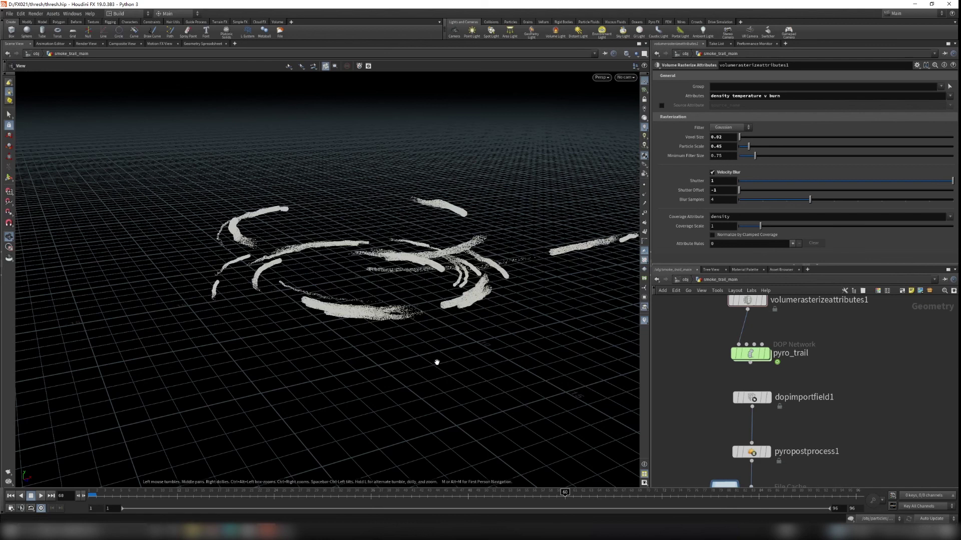
pyautogui.scroll(1, 405, 319)
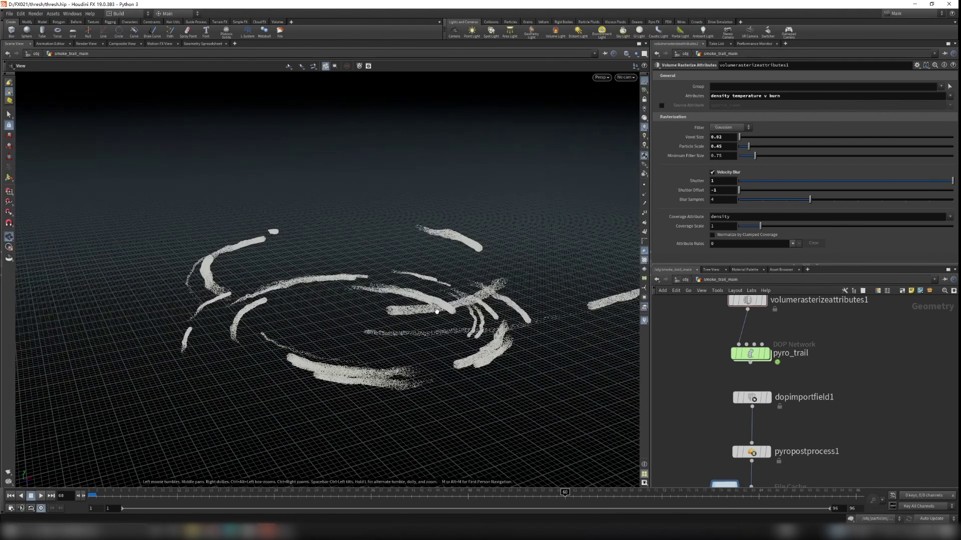